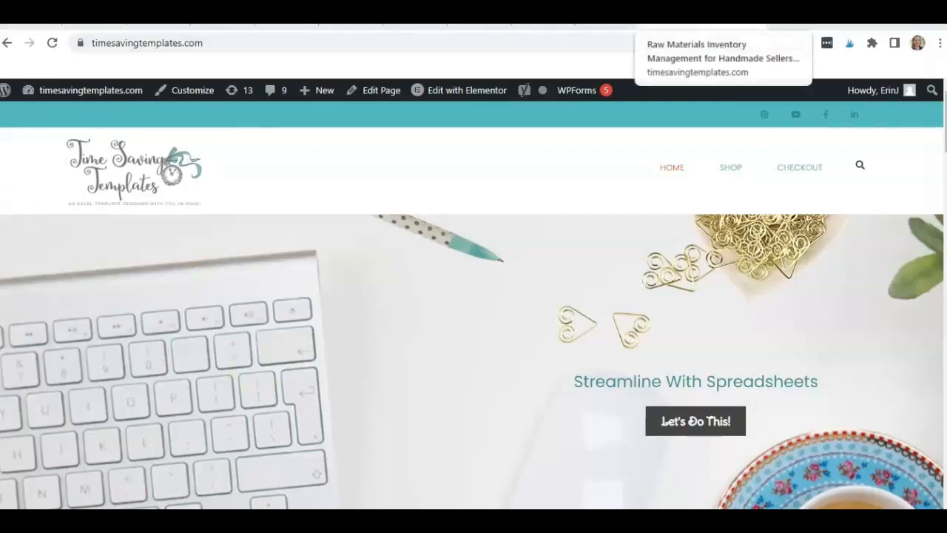
# - View the already open Raw Materials Inventory Management for Handmade Sellers page on timesavingtemplates.com
pyautogui.click(669, 27)
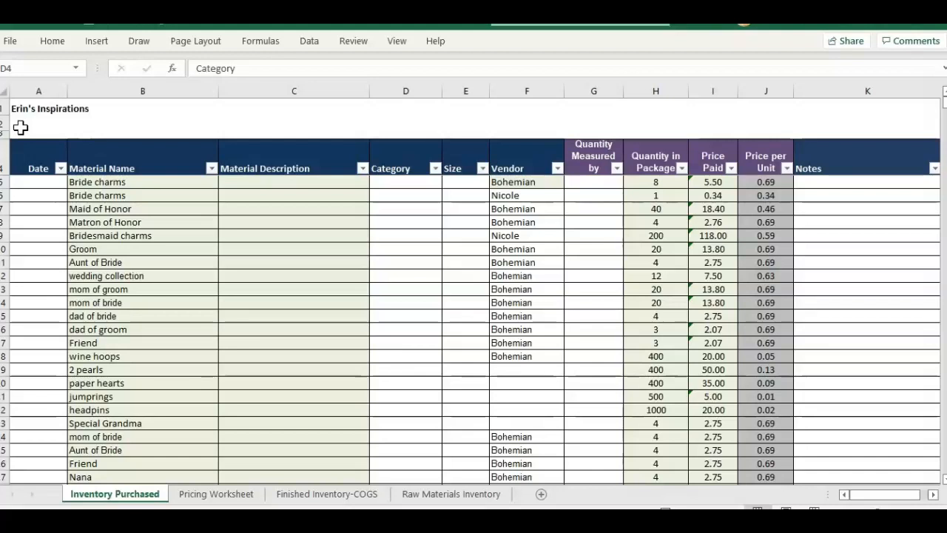
# - Switch to the Excel inventory workbook and examine the Material Name column on the Inventory Purchased sheet
pyautogui.click(214, 494)
pyautogui.click(148, 494)
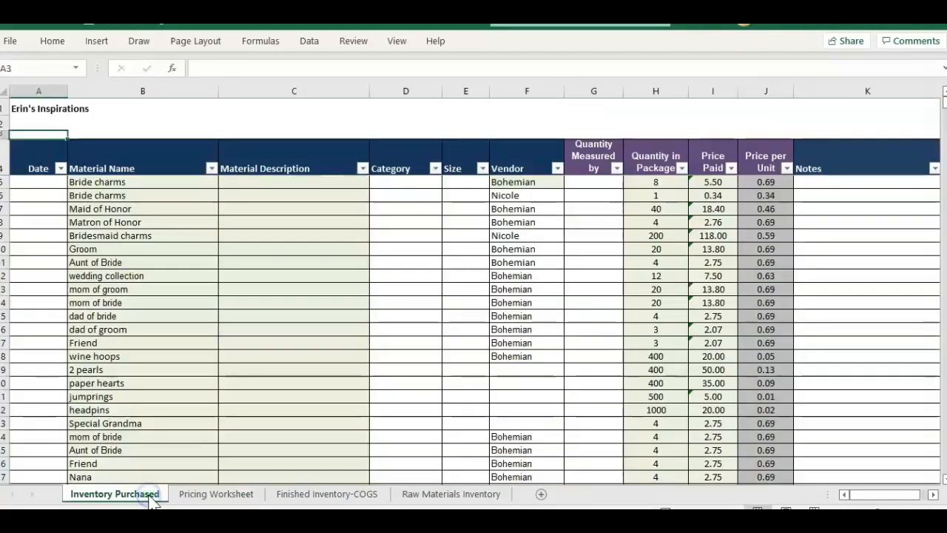
pyautogui.click(120, 170)
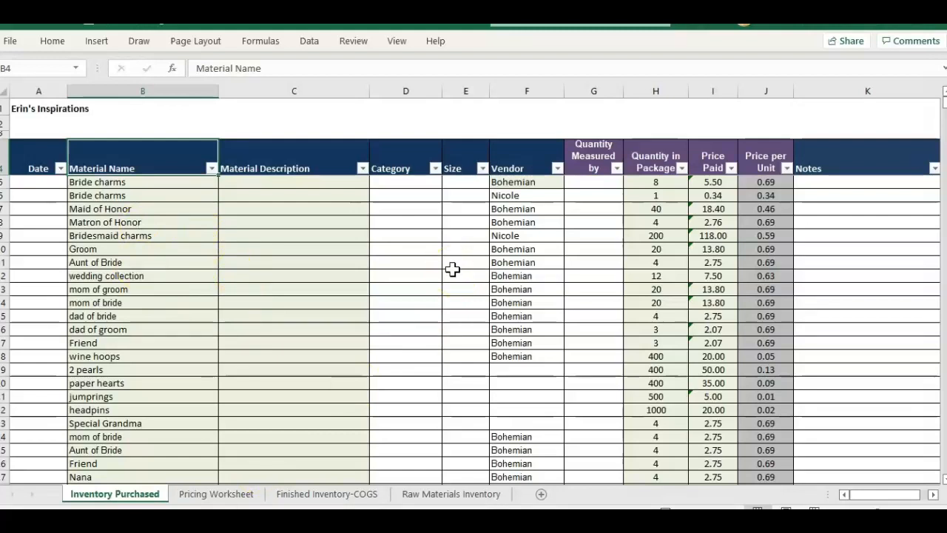
pyautogui.moveTo(250, 524)
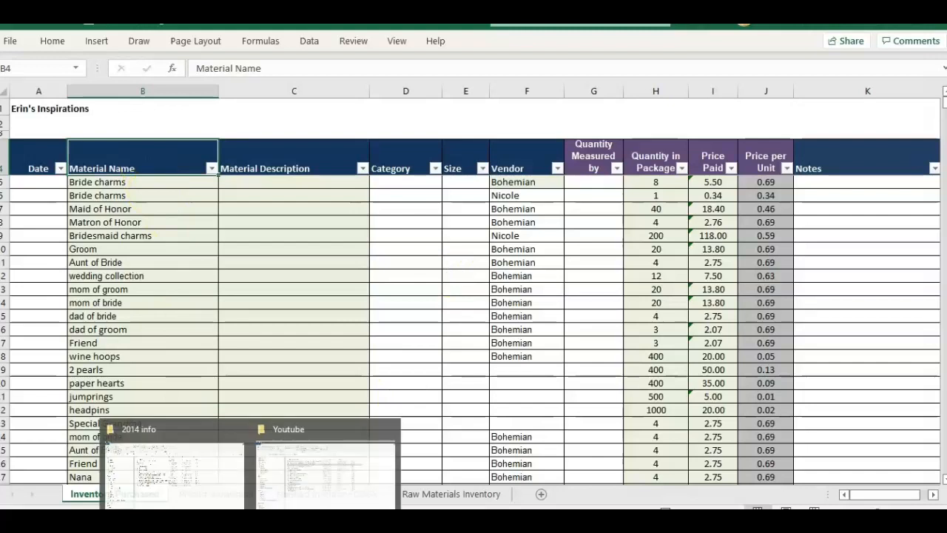
pyautogui.click(123, 494)
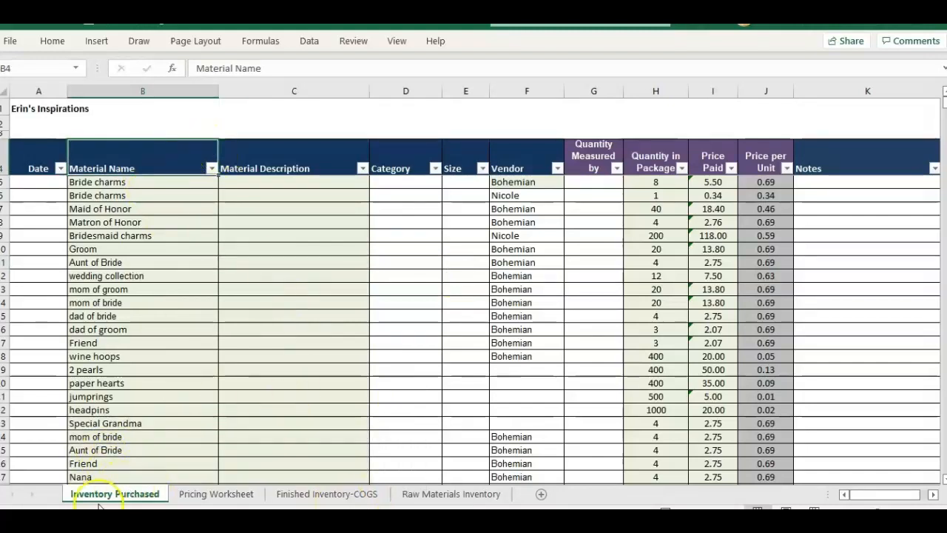
# - Examine the Bride Wine Charm block on the Pricing Worksheet, including its item name, item number and material list
pyautogui.click(216, 496)
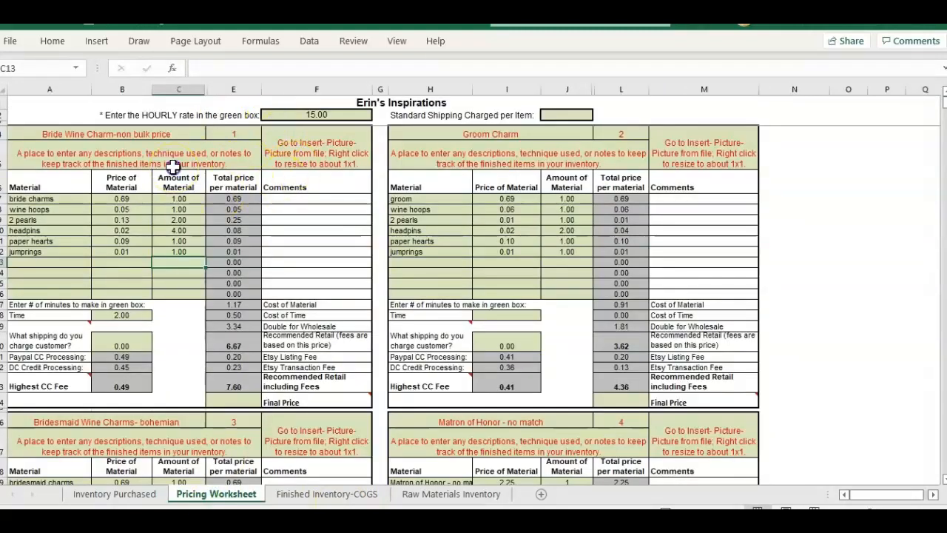
pyautogui.click(173, 167)
pyautogui.click(117, 136)
pyautogui.click(246, 133)
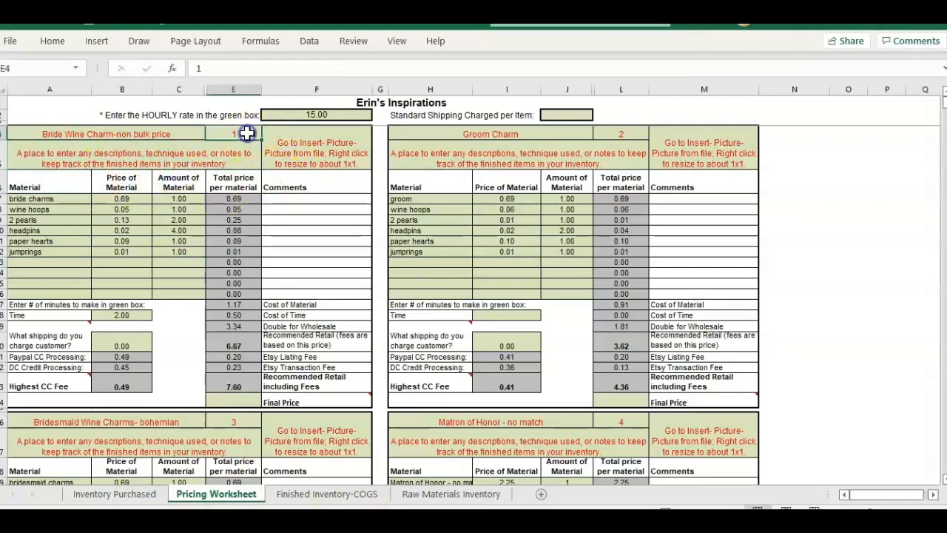
pyautogui.moveTo(68, 198); pyautogui.dragTo(68, 255)
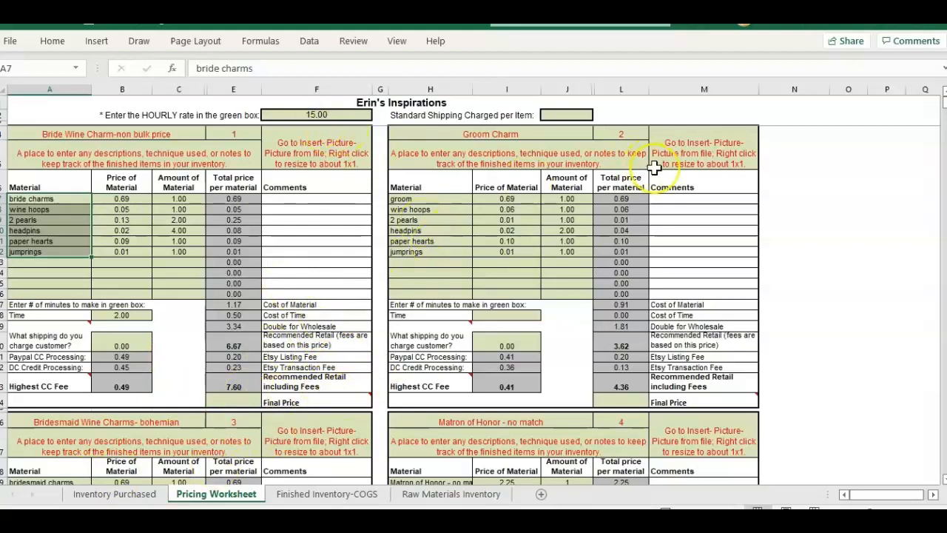
pyautogui.click(382, 211)
pyautogui.moveTo(943, 108)
pyautogui.mouseDown()
pyautogui.moveTo(943, 134)
pyautogui.moveTo(943, 106)
pyautogui.mouseUp()
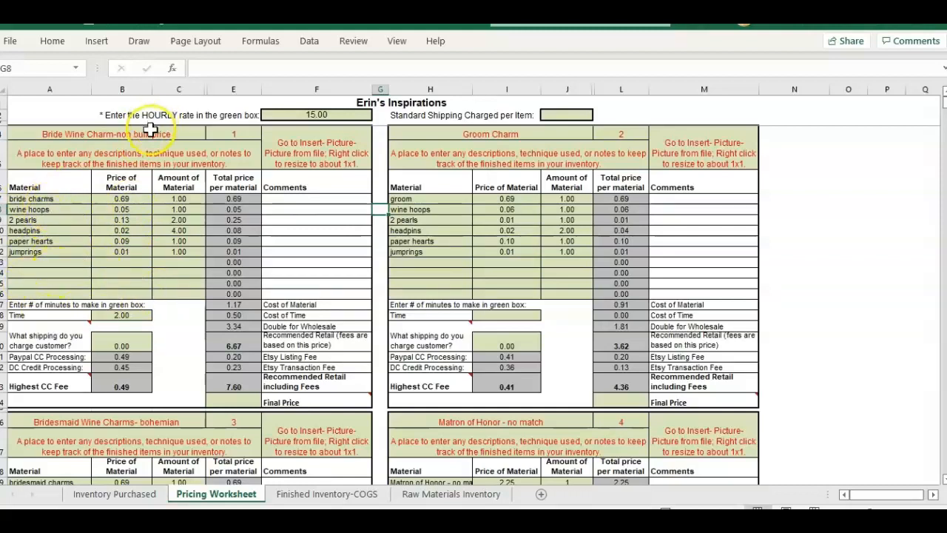
pyautogui.click(151, 130)
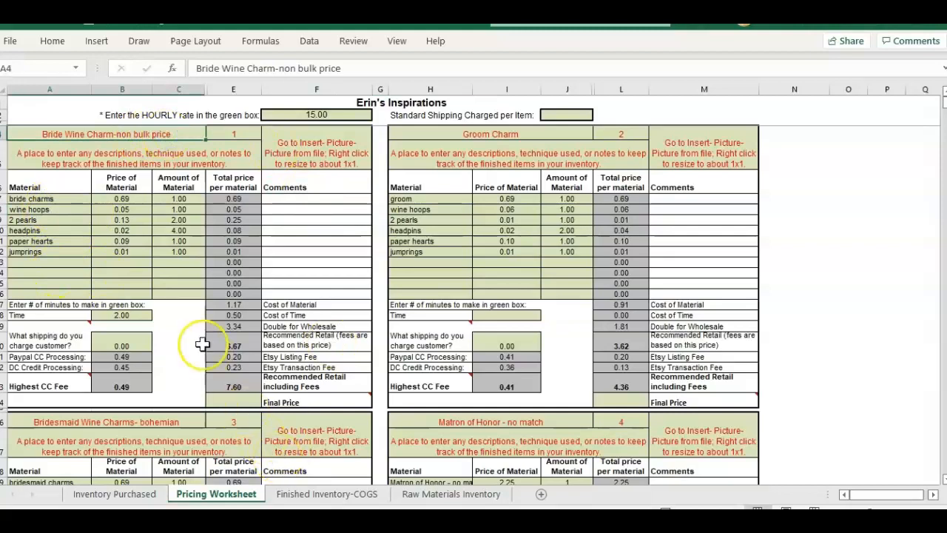
# - Compare the first item's name on the Finished Inventory-COGS sheet with the item headings on the Pricing Worksheet
pyautogui.click(376, 496)
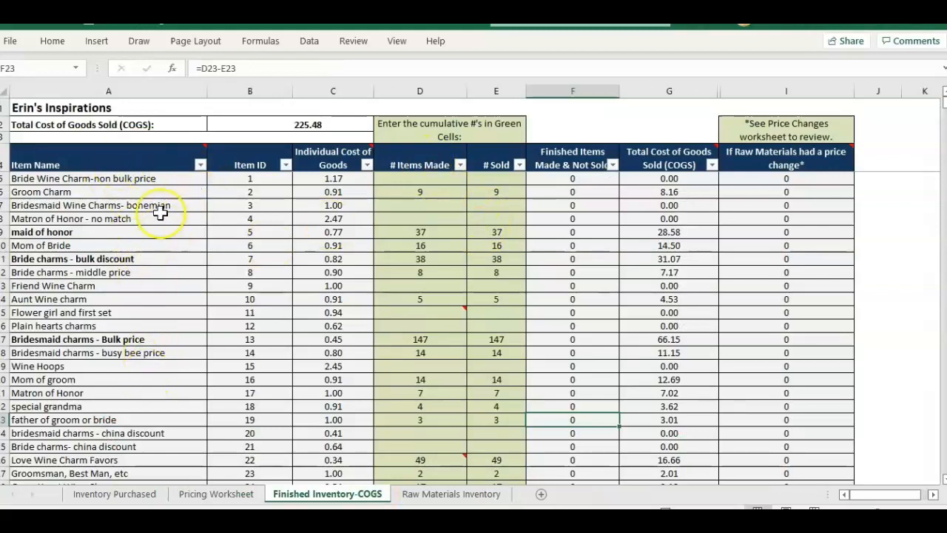
pyautogui.click(139, 179)
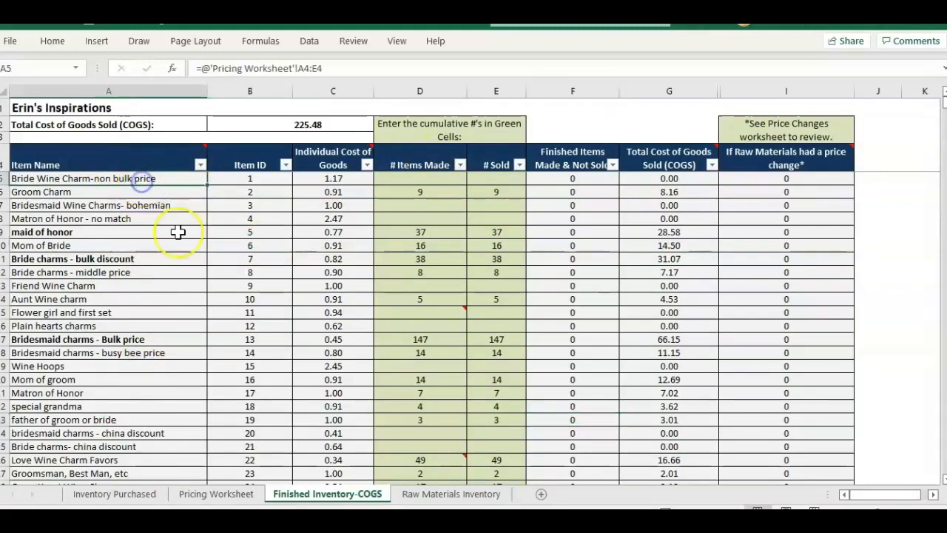
pyautogui.click(240, 495)
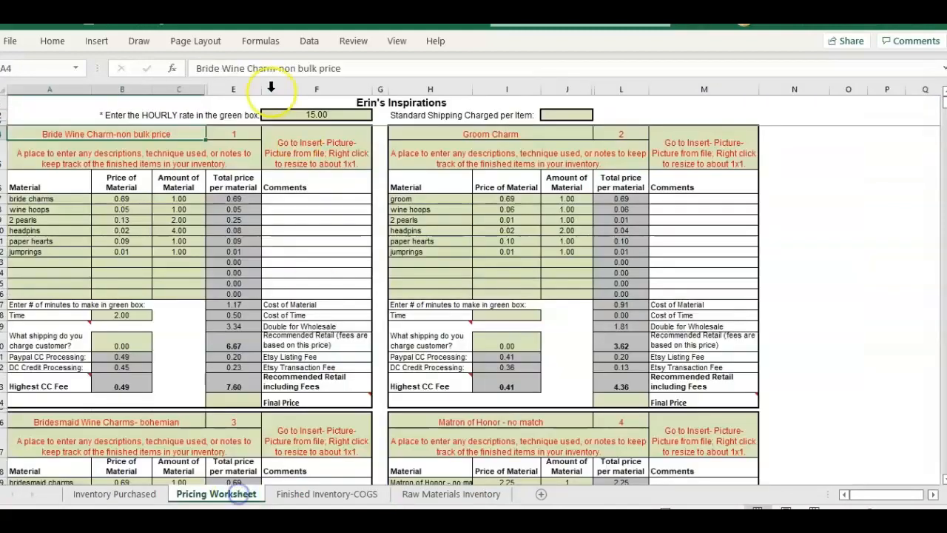
pyautogui.click(226, 135)
pyautogui.click(486, 134)
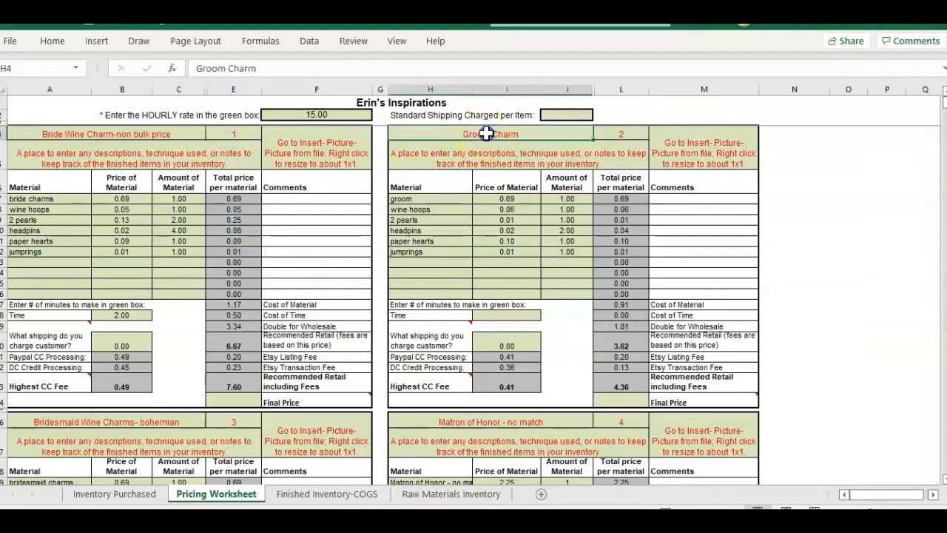
# - Check the numbers of items made and sold for Groom Charm on the Finished Inventory-COGS sheet
pyautogui.click(340, 494)
pyautogui.click(441, 191)
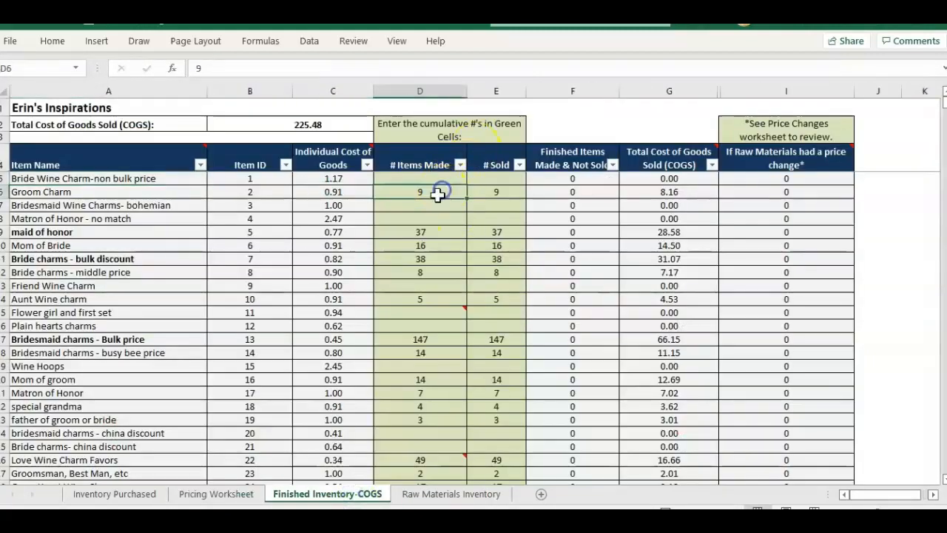
pyautogui.click(502, 206)
pyautogui.click(509, 192)
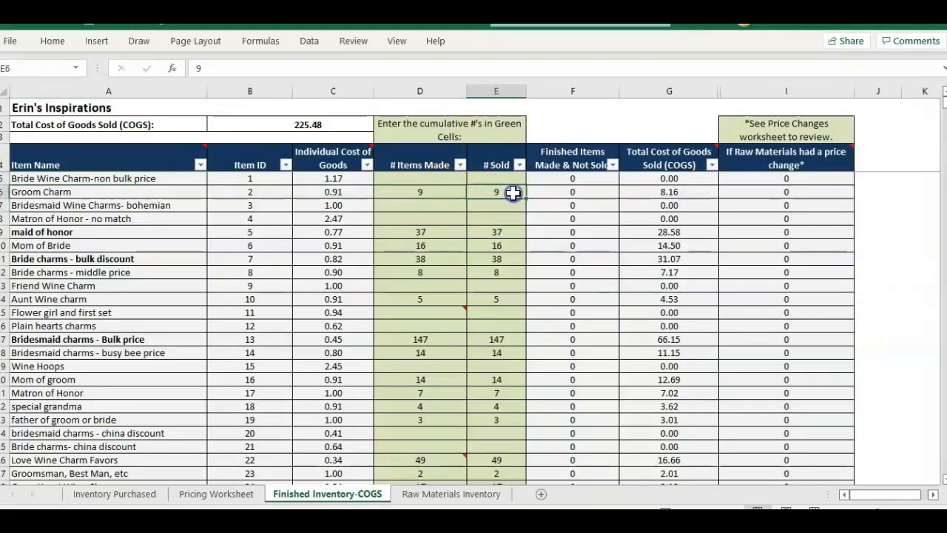
# - Review the Bride Wine Charm material amounts on the Pricing Worksheet against the made and sold columns on Finished Inventory-COGS
pyautogui.click(241, 494)
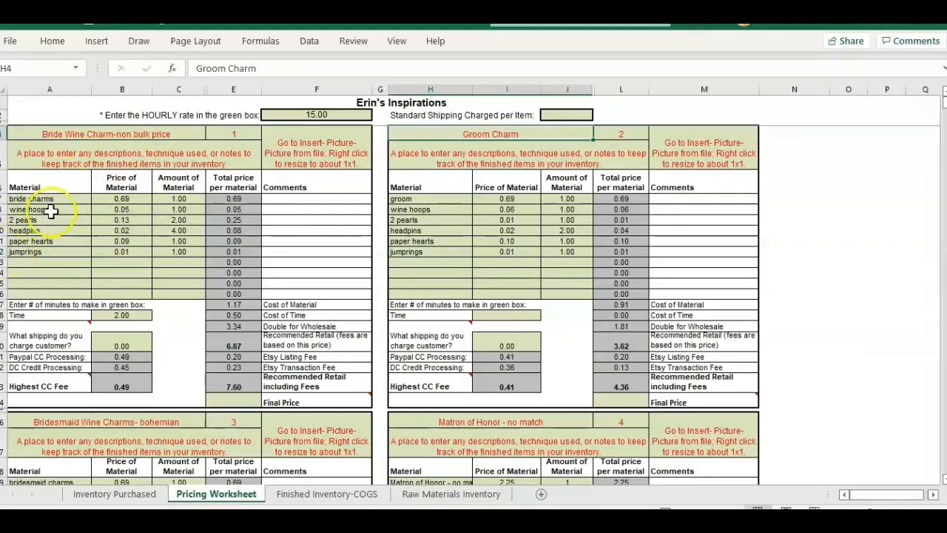
pyautogui.click(123, 136)
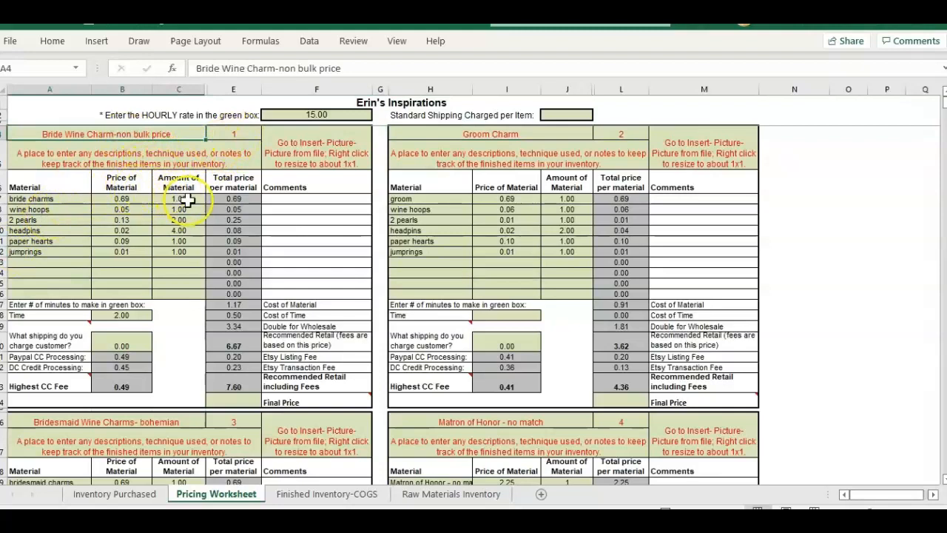
pyautogui.moveTo(185, 200); pyautogui.dragTo(193, 255)
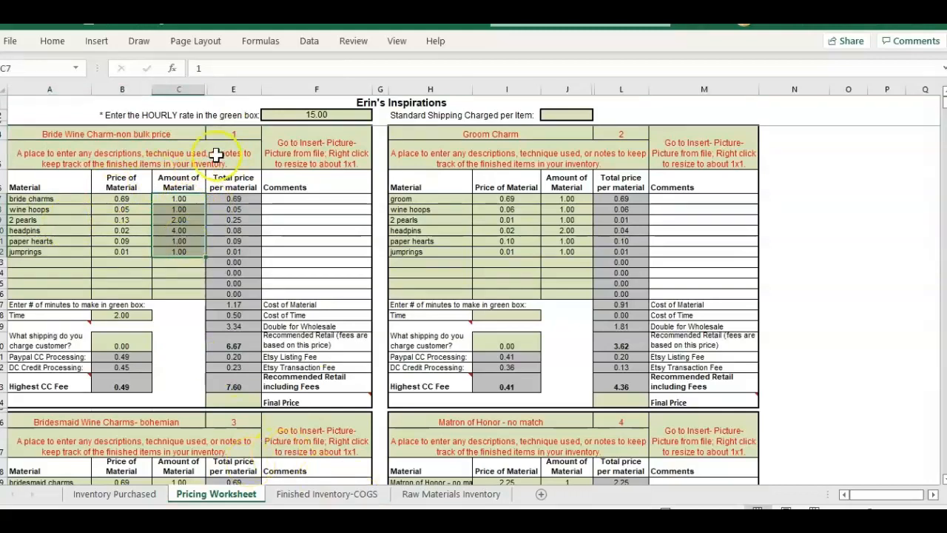
pyautogui.click(336, 493)
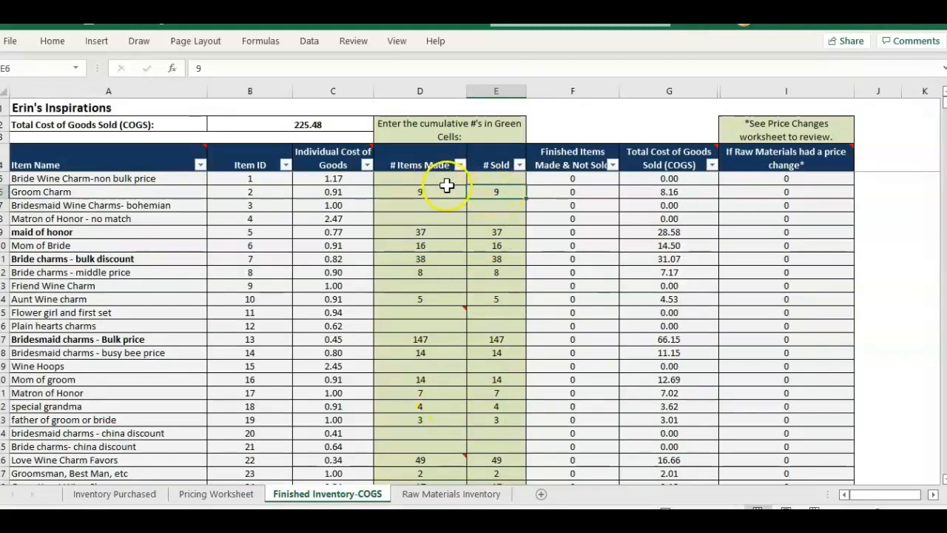
pyautogui.moveTo(437, 179); pyautogui.dragTo(500, 448)
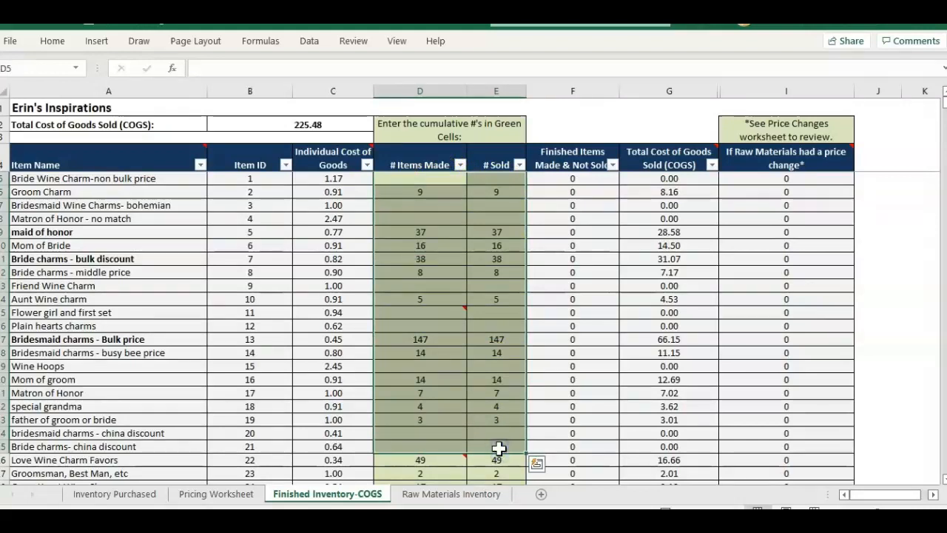
# - Examine the Raw Material and Materials Available columns on the Raw Materials Inventory sheet
pyautogui.click(486, 493)
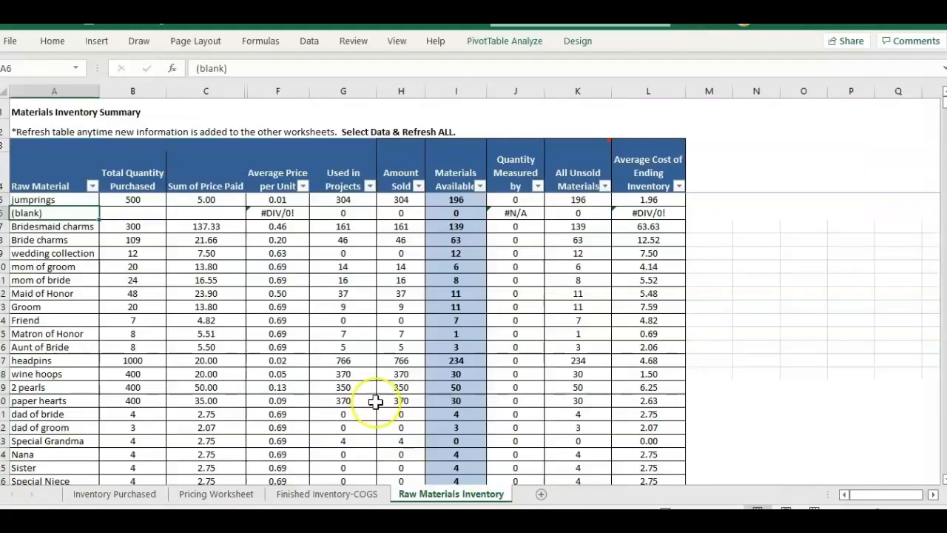
pyautogui.click(205, 172)
pyautogui.click(70, 148)
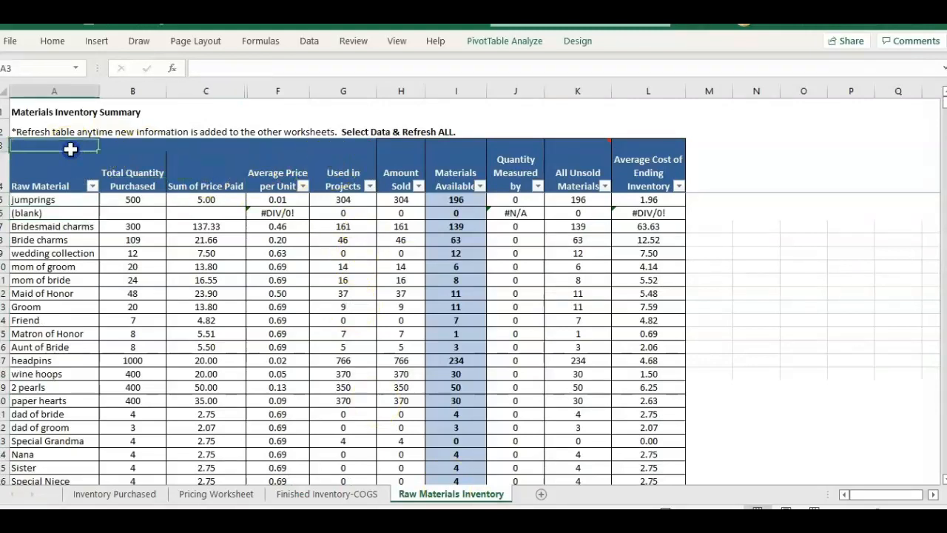
pyautogui.click(45, 185)
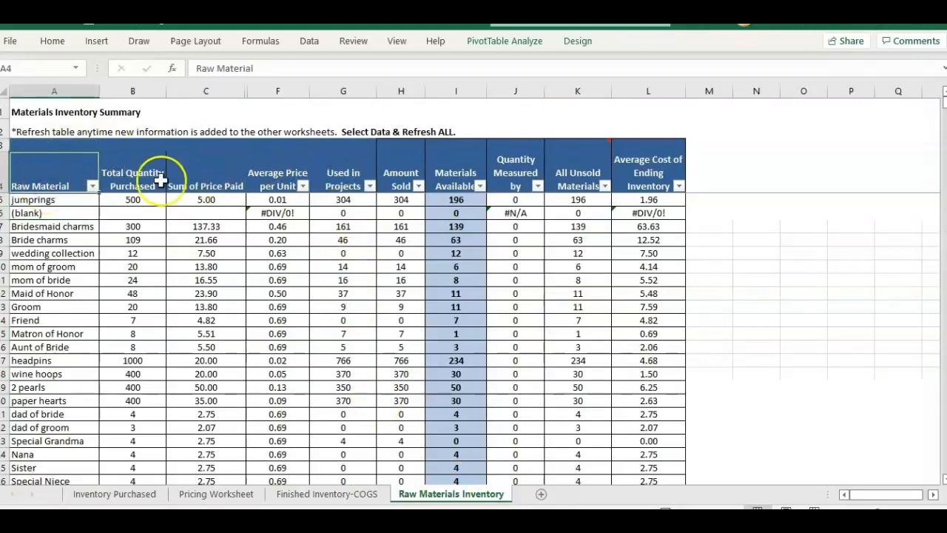
pyautogui.click(459, 172)
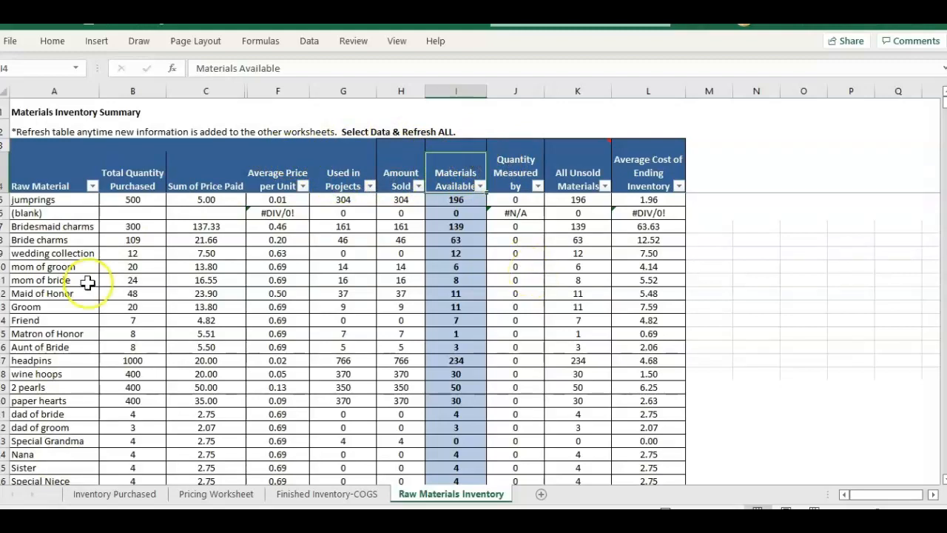
# - Review the item names on the Finished Inventory-COGS sheet and return to the Pricing Worksheet
pyautogui.click(327, 493)
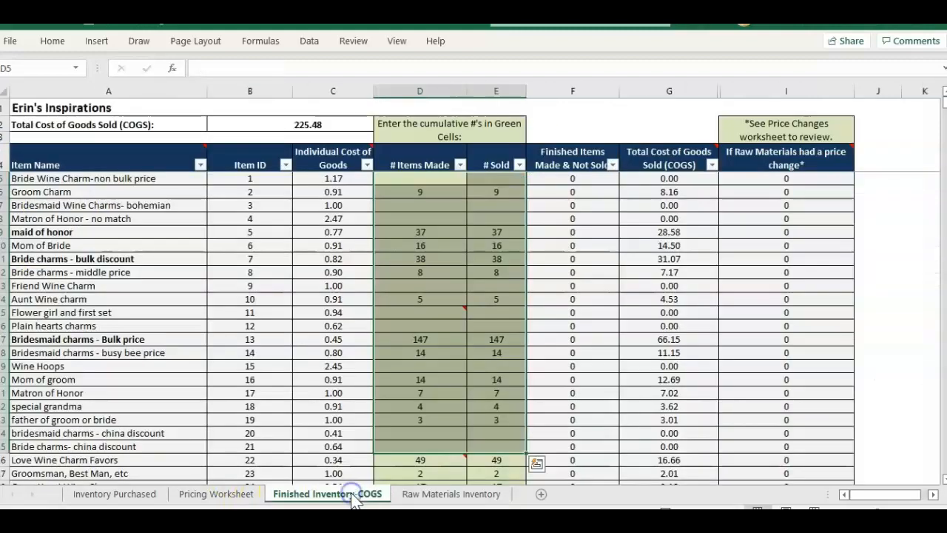
pyautogui.click(74, 180)
pyautogui.click(90, 231)
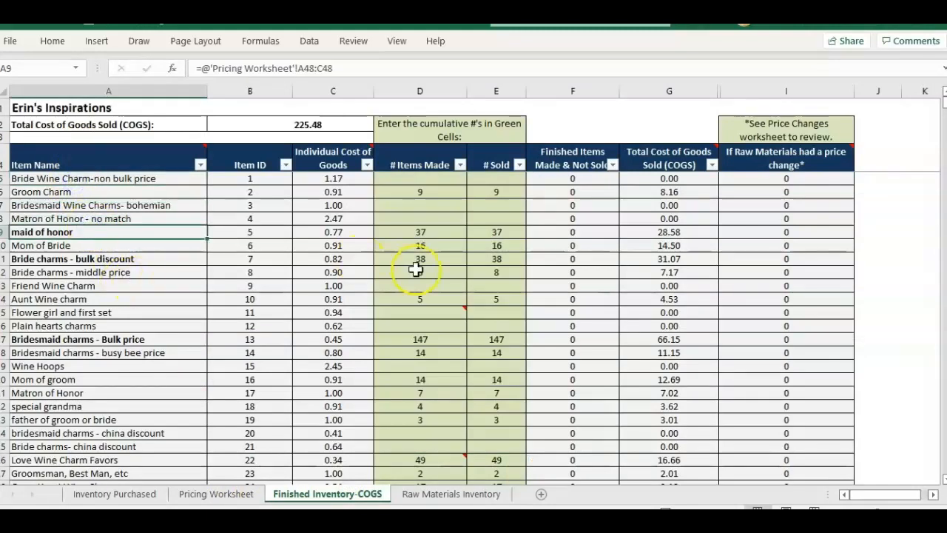
pyautogui.hotkey('ctrl', 'pageup')
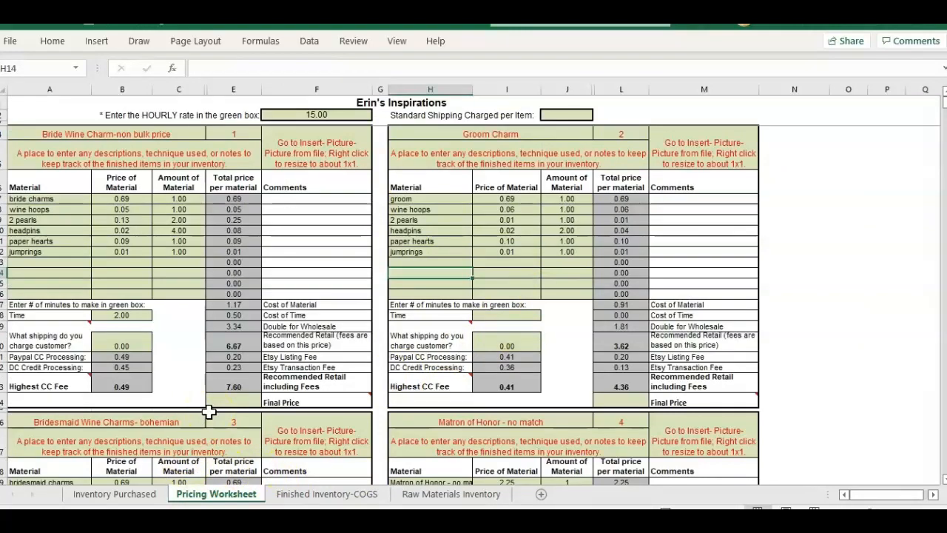
# - Save the workbook in the Youtube folder as "Inventory-Pricing-COGS Package- Example Year End - 2021" in Excel Workbook format
pyautogui.click(344, 21)
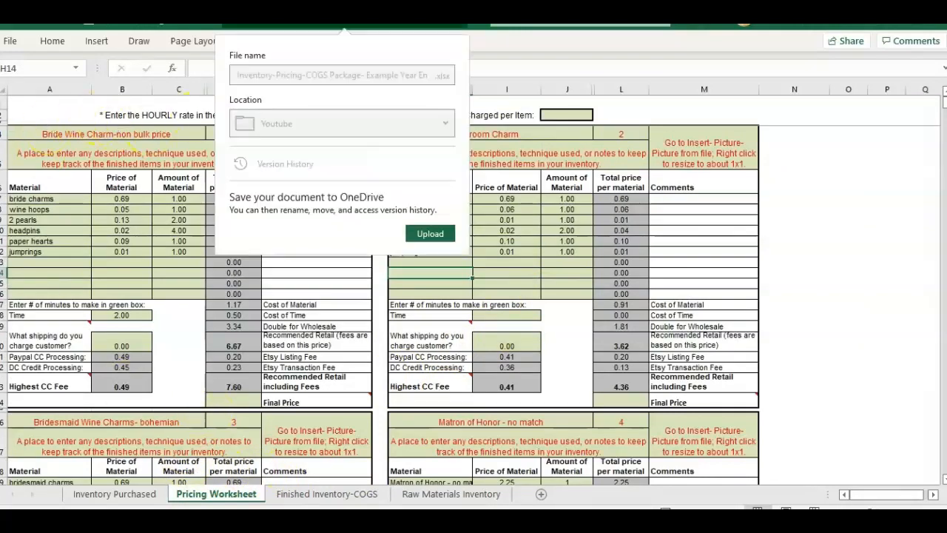
pyautogui.click(628, 206)
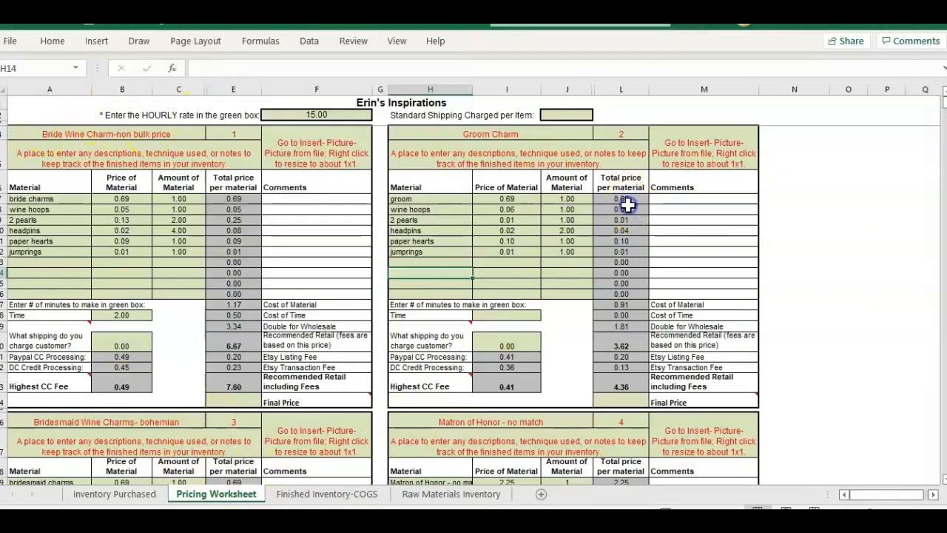
pyautogui.click(9, 40)
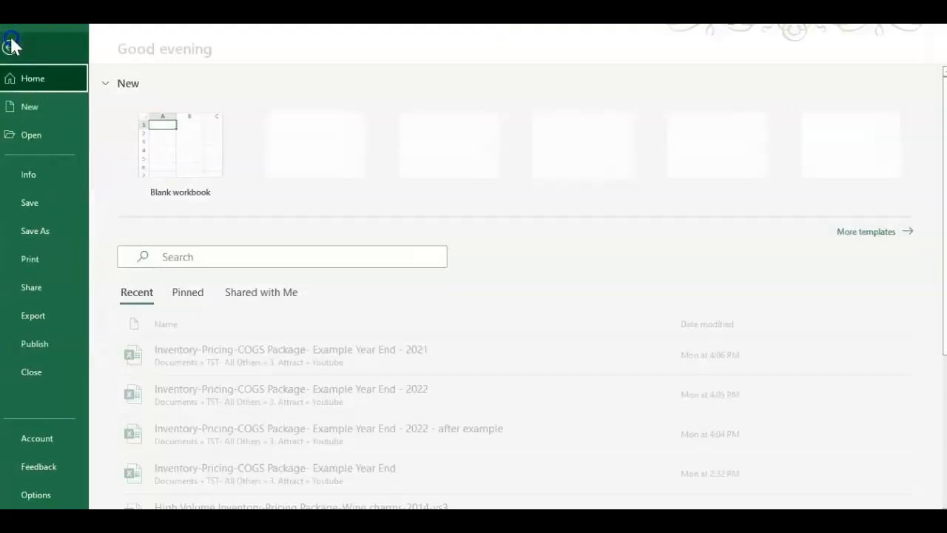
pyautogui.click(45, 231)
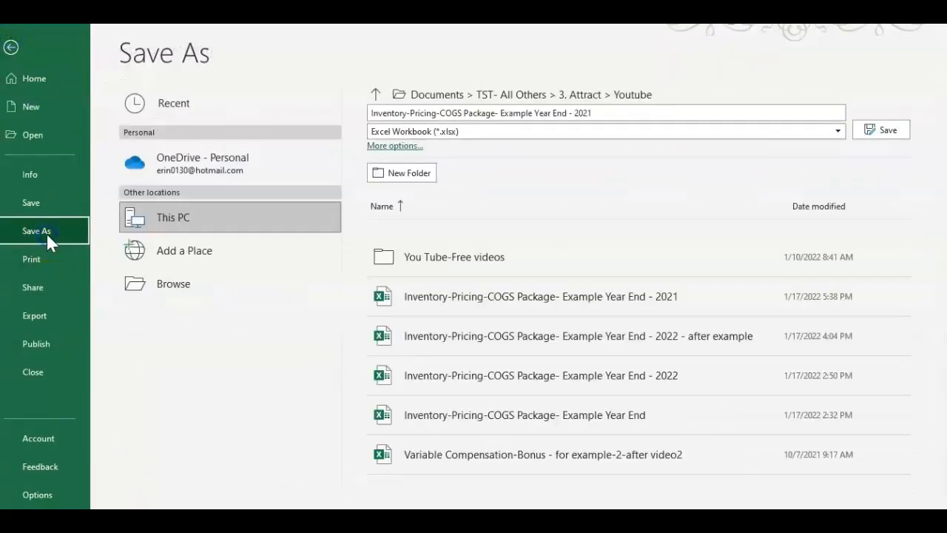
pyautogui.click(178, 289)
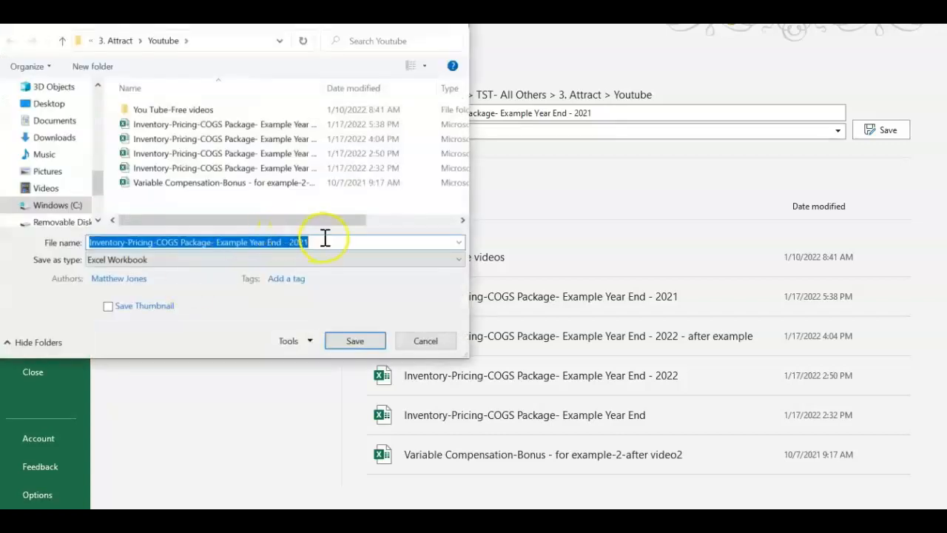
pyautogui.click(327, 242)
pyautogui.moveTo(289, 242); pyautogui.dragTo(346, 242)
pyautogui.click(318, 247)
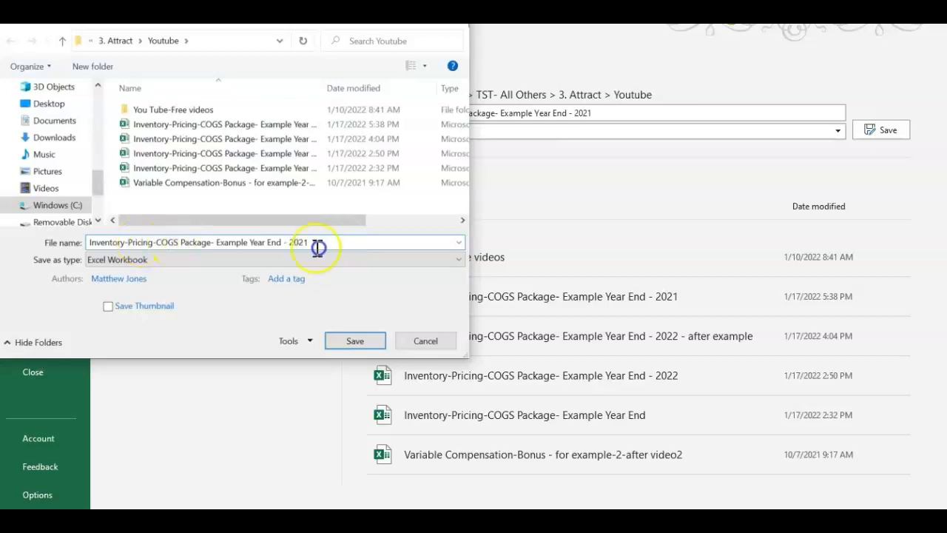
pyautogui.click(357, 342)
# - Save another version of the workbook in the Youtube folder as "Inventory-Pricing-COGS Package- Example Year End - 2022.xlsx"
pyautogui.click(14, 41)
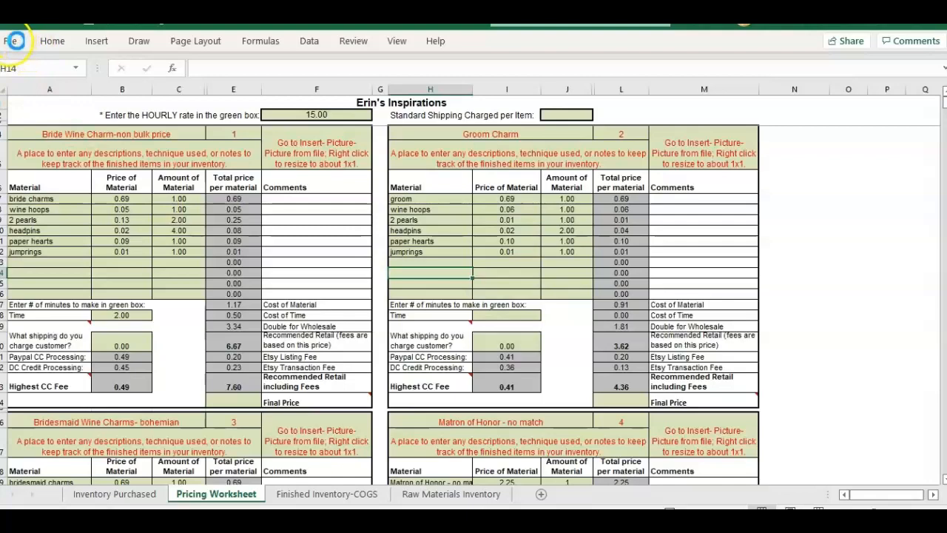
pyautogui.click(11, 40)
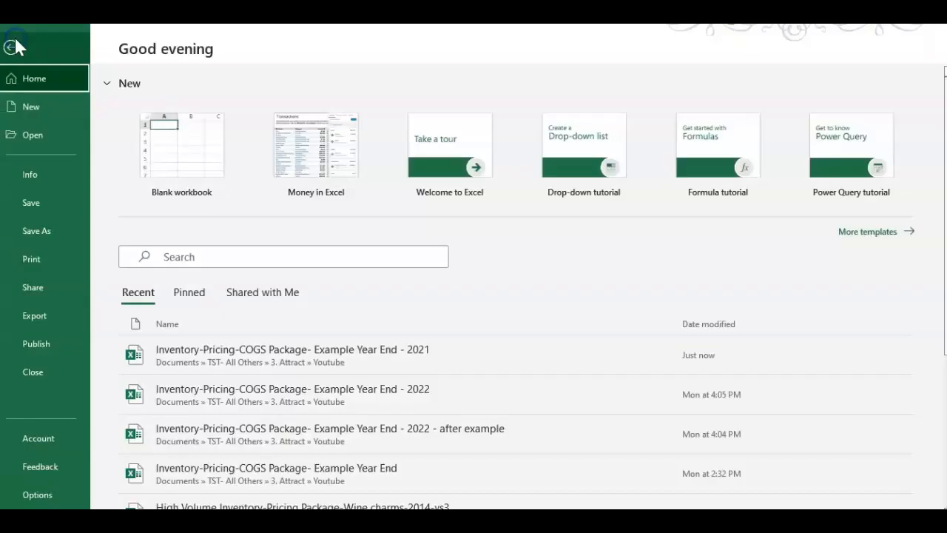
pyautogui.click(50, 238)
pyautogui.click(178, 294)
pyautogui.click(326, 242)
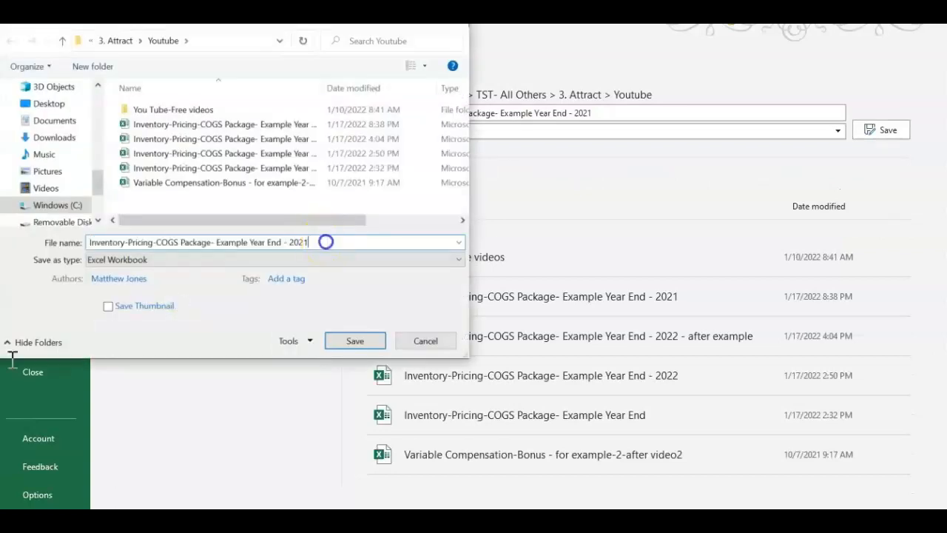
pyautogui.press('BackSpace')
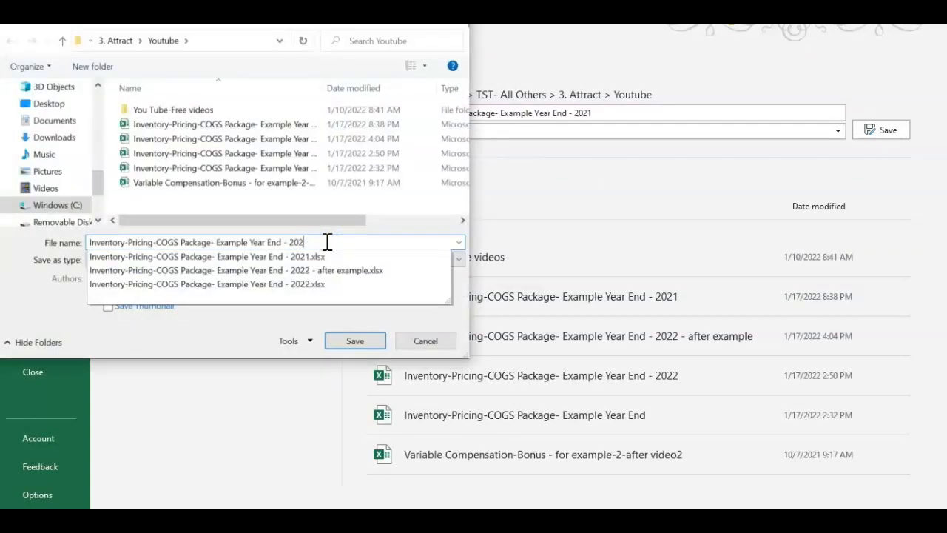
pyautogui.write('2.xlsx')
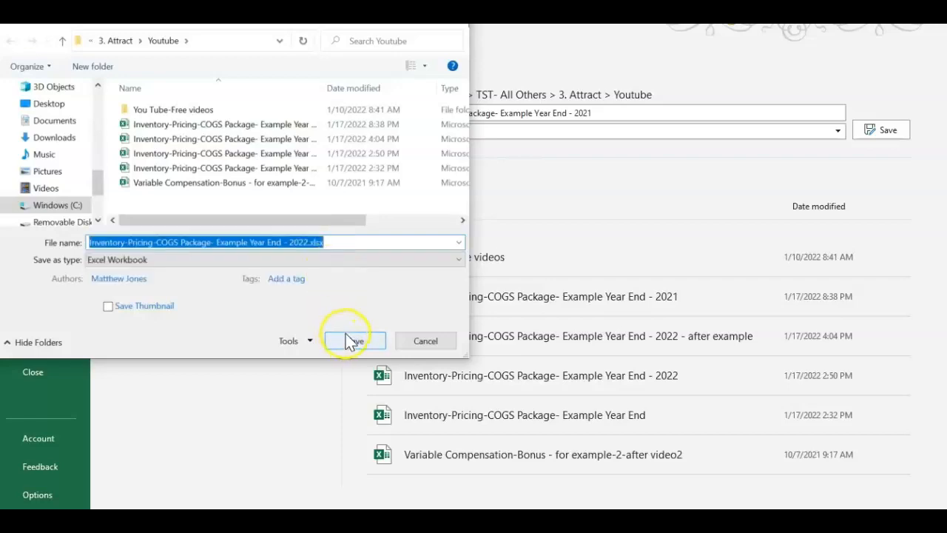
pyautogui.click(349, 339)
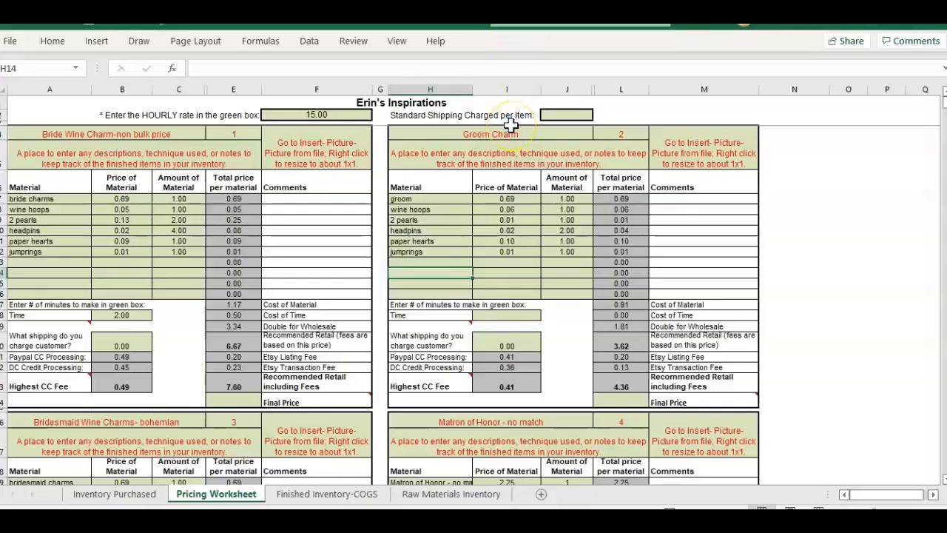
# - Create a copy of the Raw Materials Inventory sheet at the end of the workbook
pyautogui.hotkey('ctrl', 'pagedown')
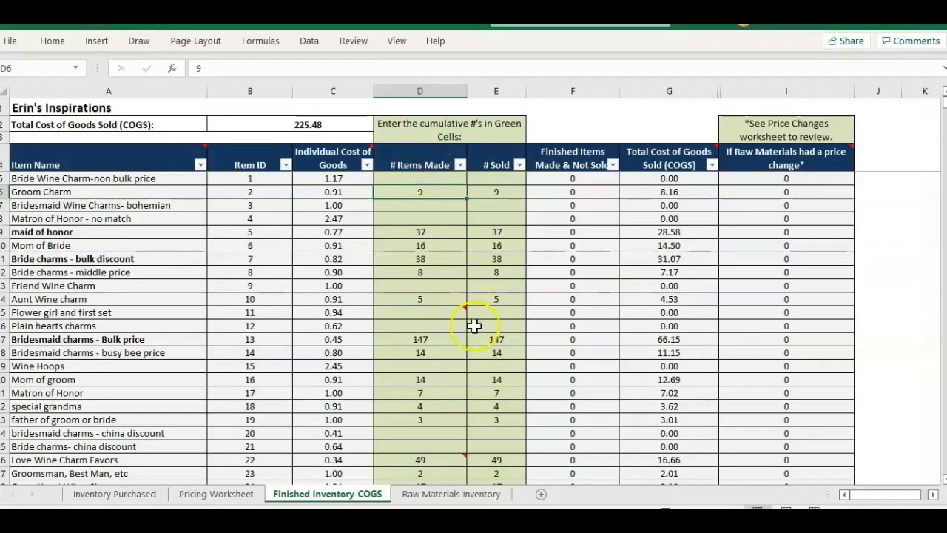
pyautogui.click(501, 497)
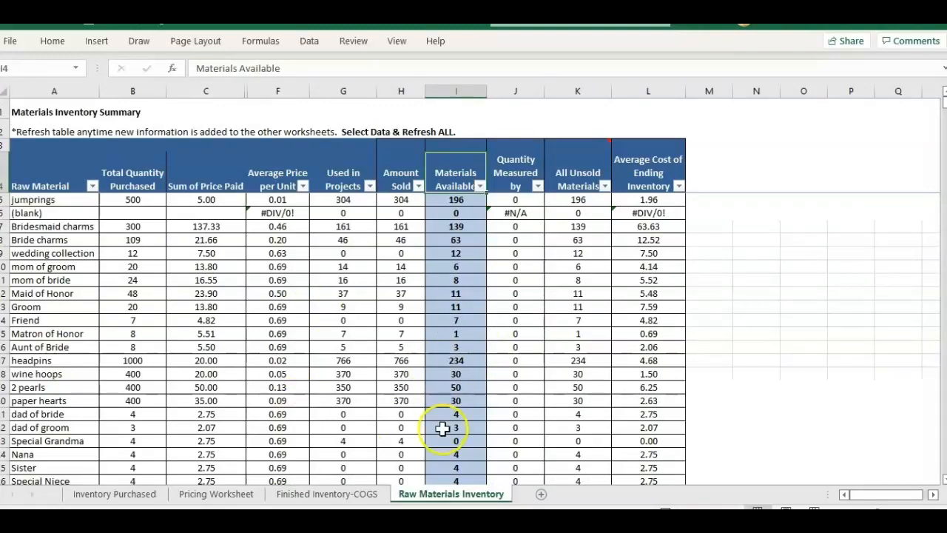
pyautogui.rightClick(477, 497)
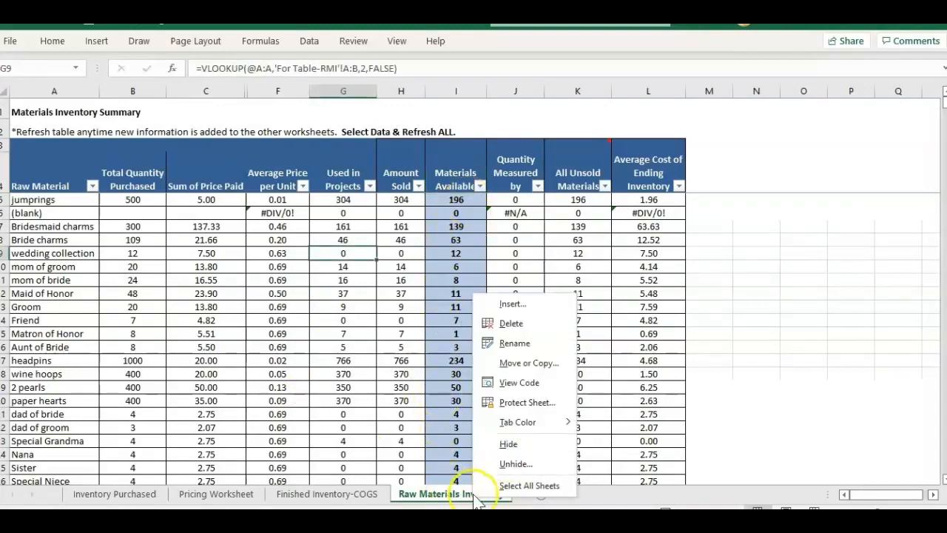
pyautogui.click(518, 362)
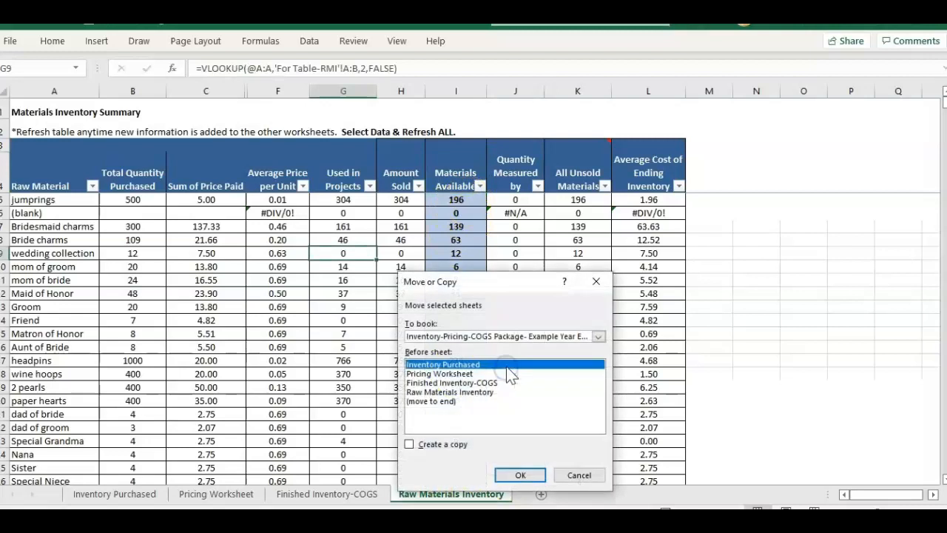
pyautogui.click(426, 448)
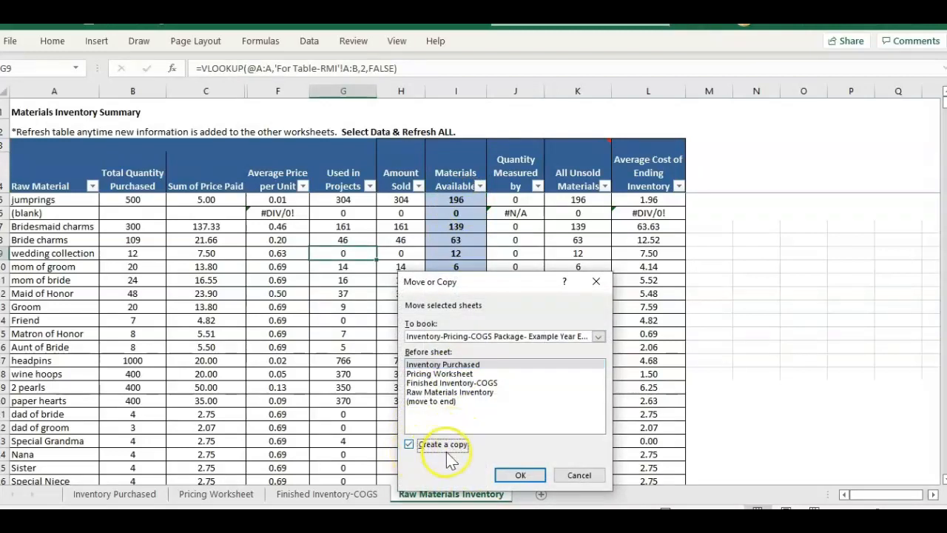
pyautogui.click(421, 401)
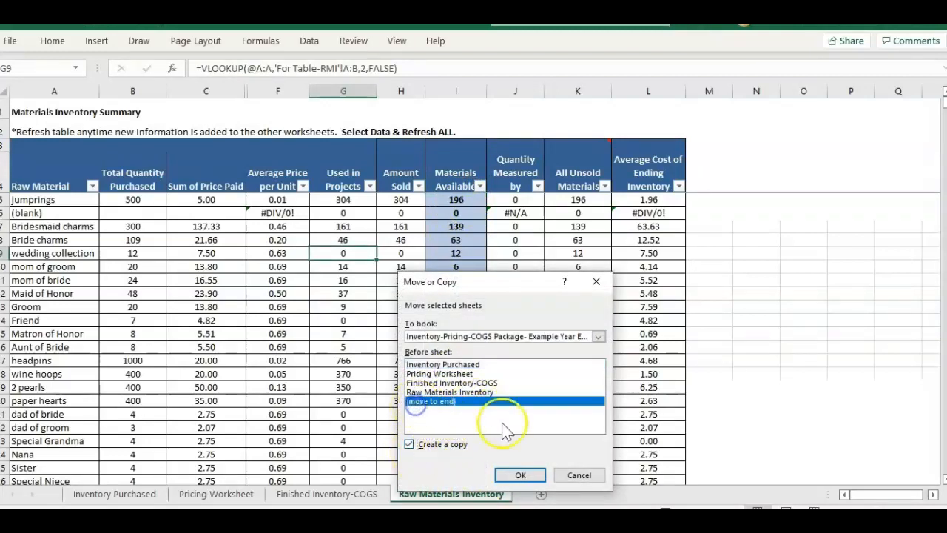
pyautogui.click(521, 476)
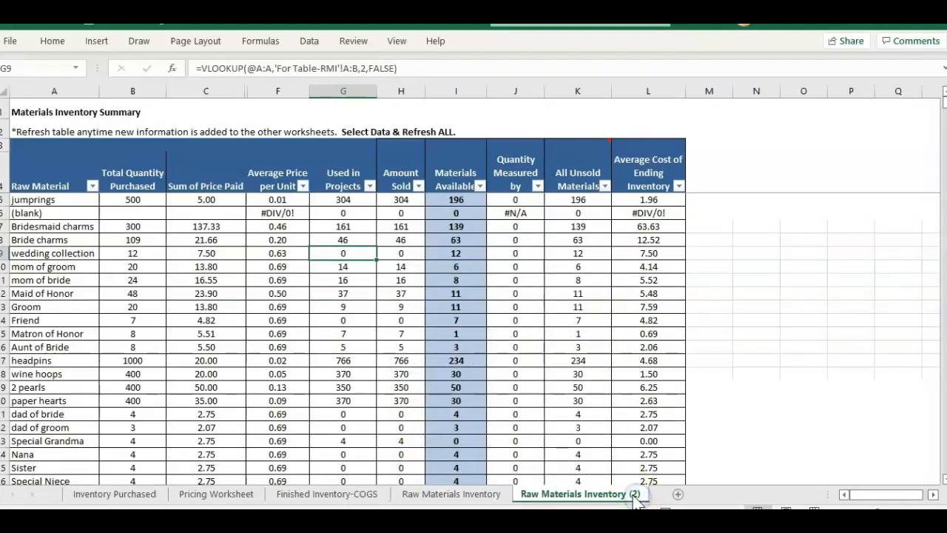
# - Compare the duplicated sheet with the original Raw Materials Inventory and inspect the formulas in its columns from Materials Available to Raw Material
pyautogui.click(478, 495)
pyautogui.click(564, 496)
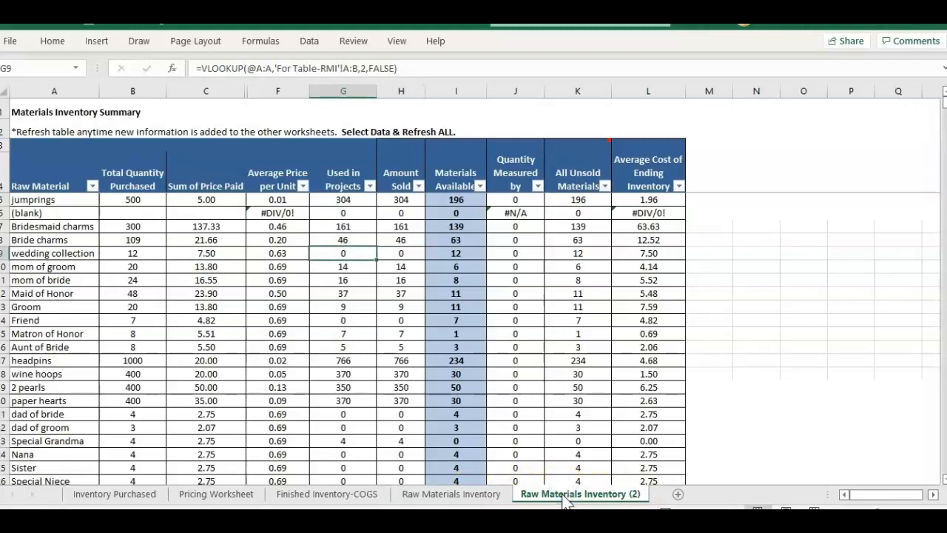
pyautogui.click(555, 495)
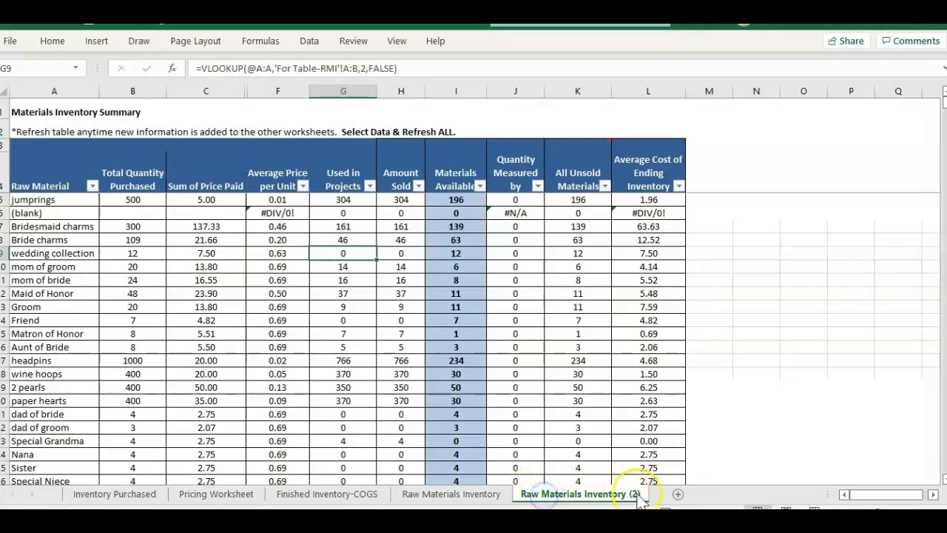
pyautogui.click(449, 195)
pyautogui.click(456, 253)
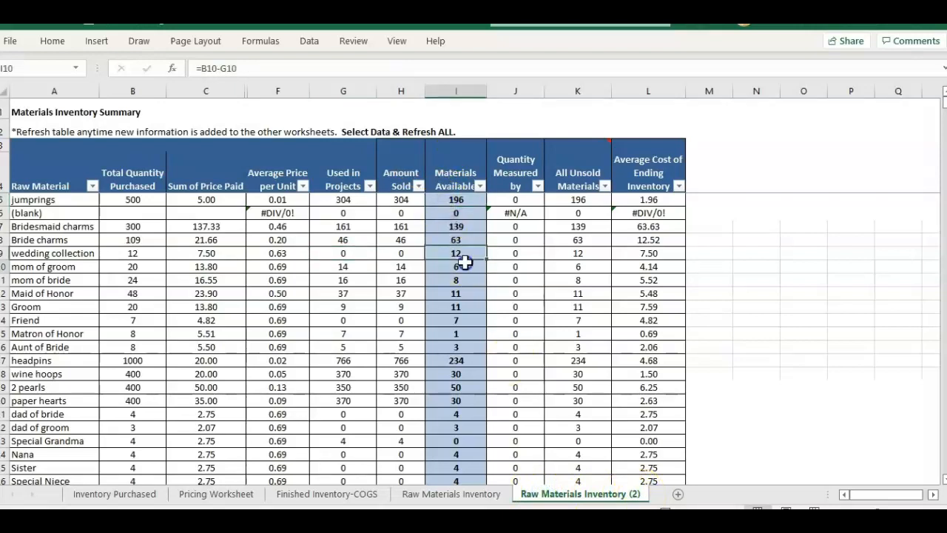
pyautogui.click(400, 266)
pyautogui.click(326, 239)
pyautogui.click(258, 240)
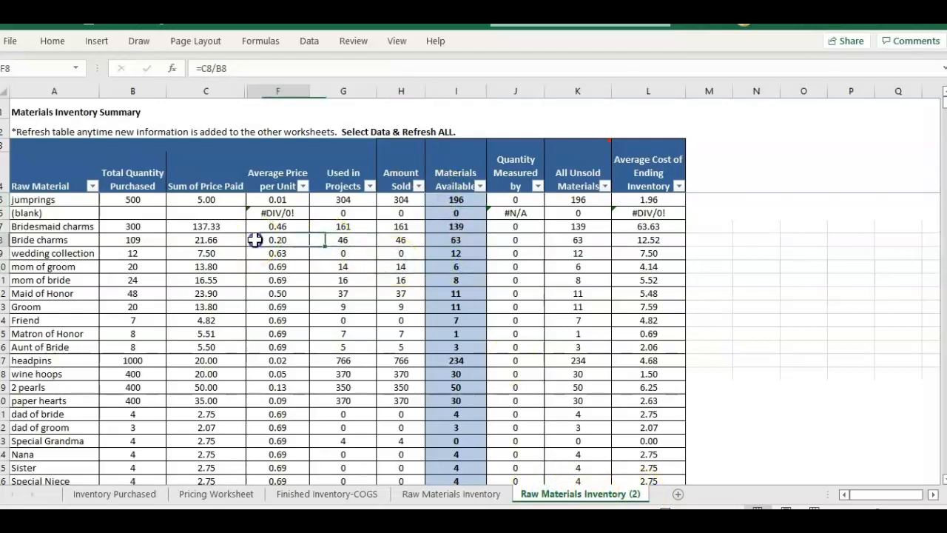
pyautogui.click(191, 241)
pyautogui.click(66, 253)
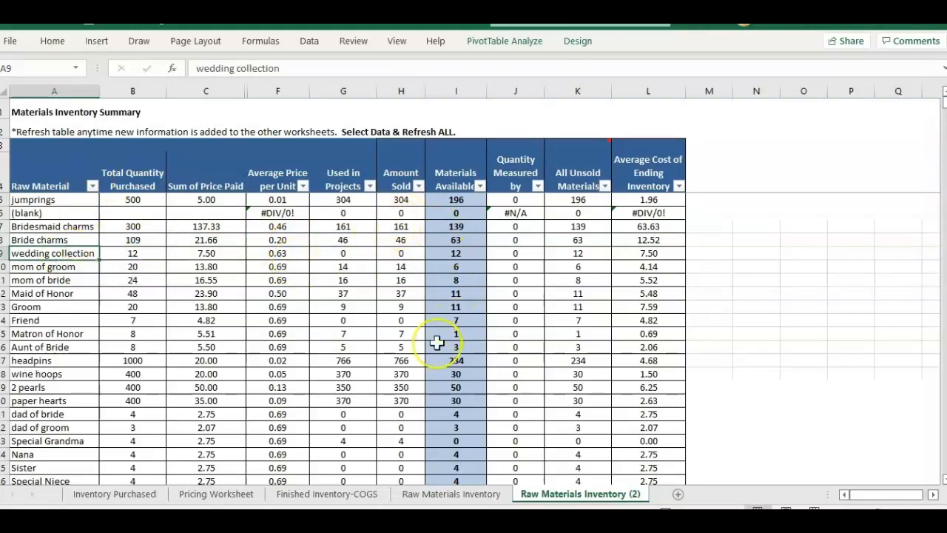
# - Copy the entire duplicated sheet, paste it over itself as values only, and check the Used in Projects and Amount Sold cells
pyautogui.click(4, 90)
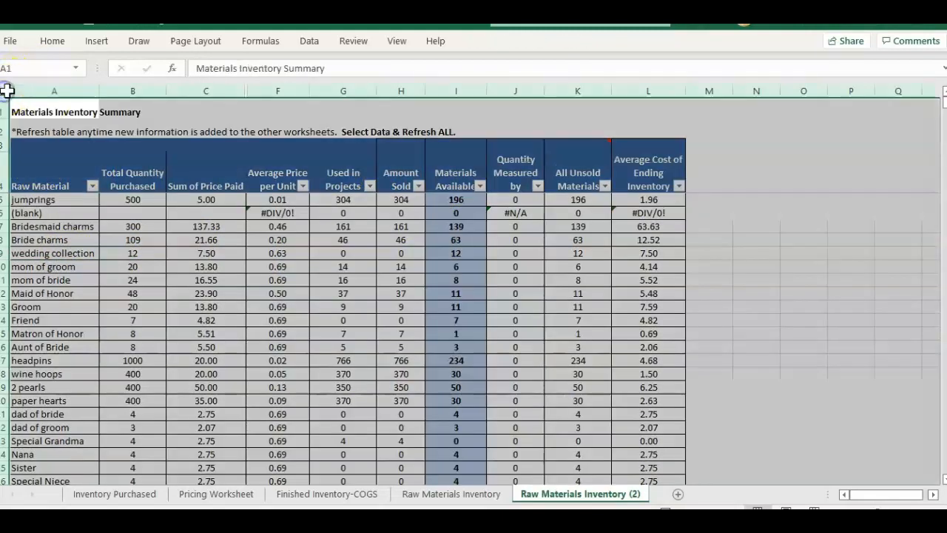
pyautogui.hotkey('ctrl', 'c')
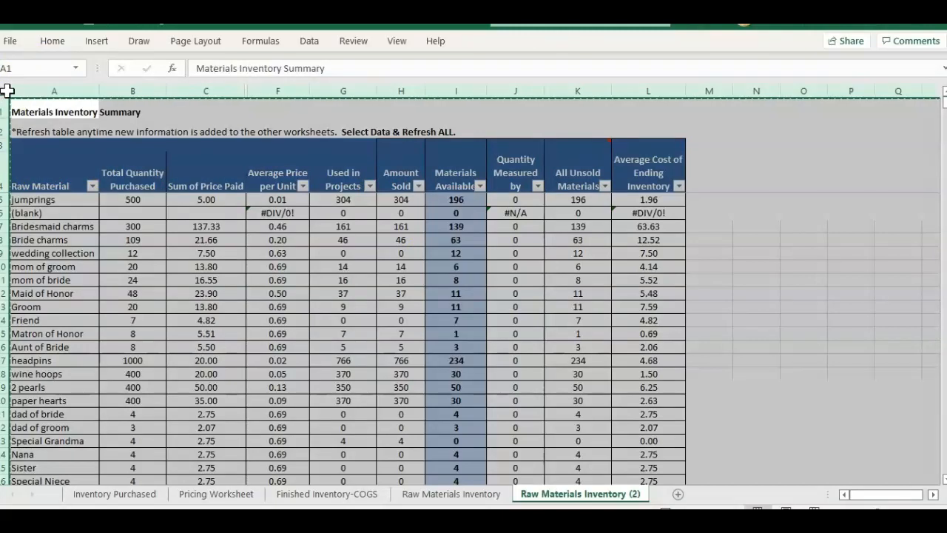
pyautogui.rightClick(6, 90)
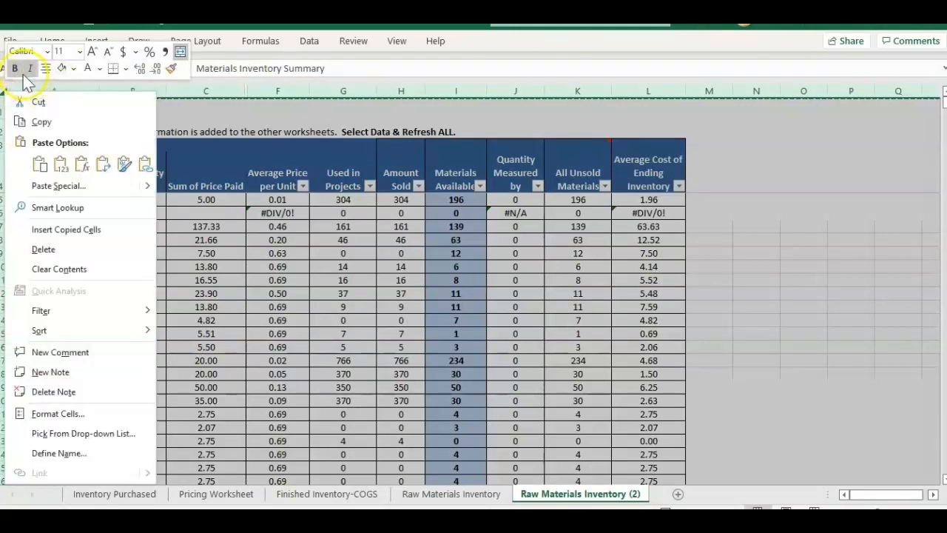
pyautogui.press('Escape')
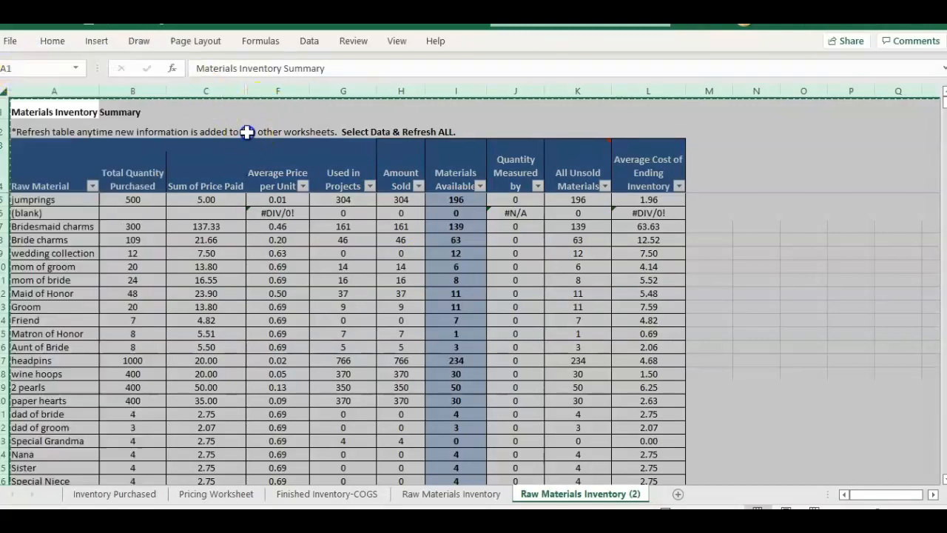
pyautogui.rightClick(60, 122)
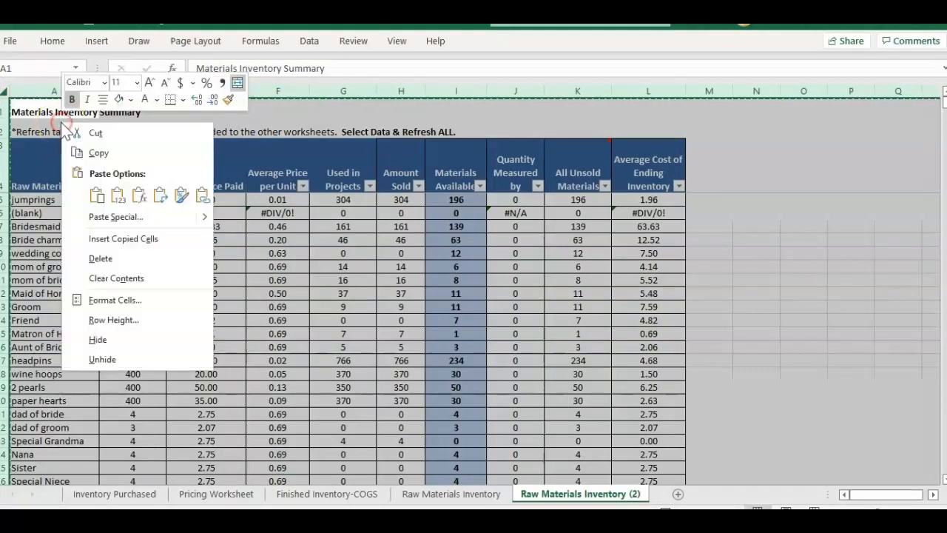
pyautogui.click(141, 216)
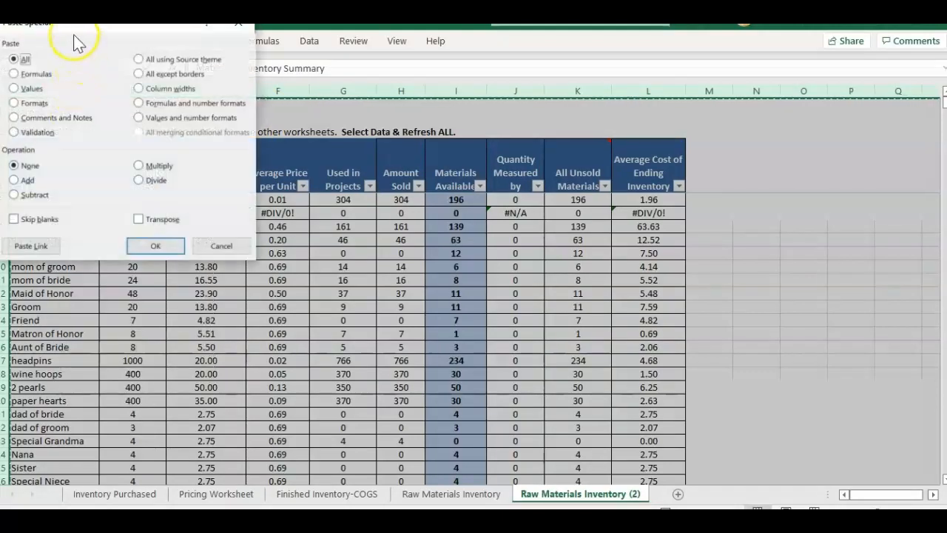
pyautogui.click(102, 209)
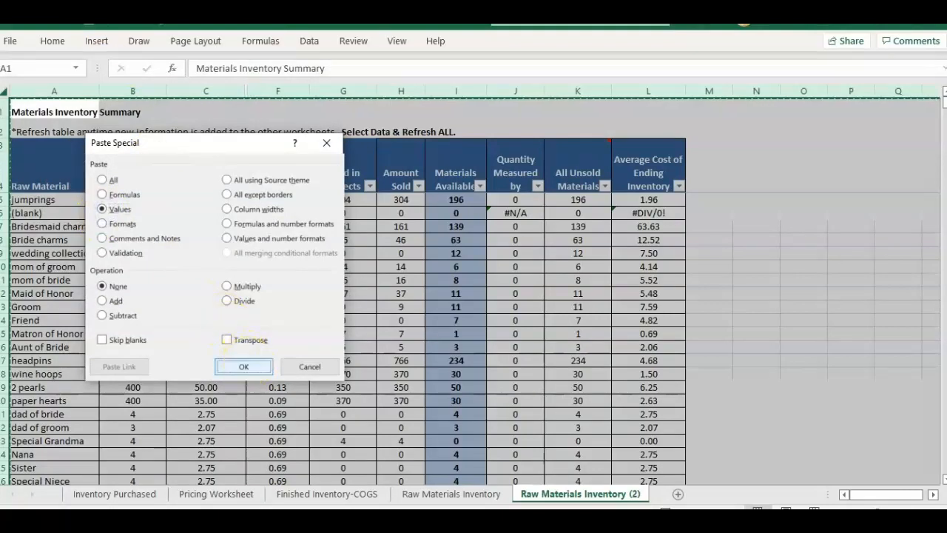
pyautogui.click(244, 367)
pyautogui.click(347, 279)
pyautogui.click(346, 266)
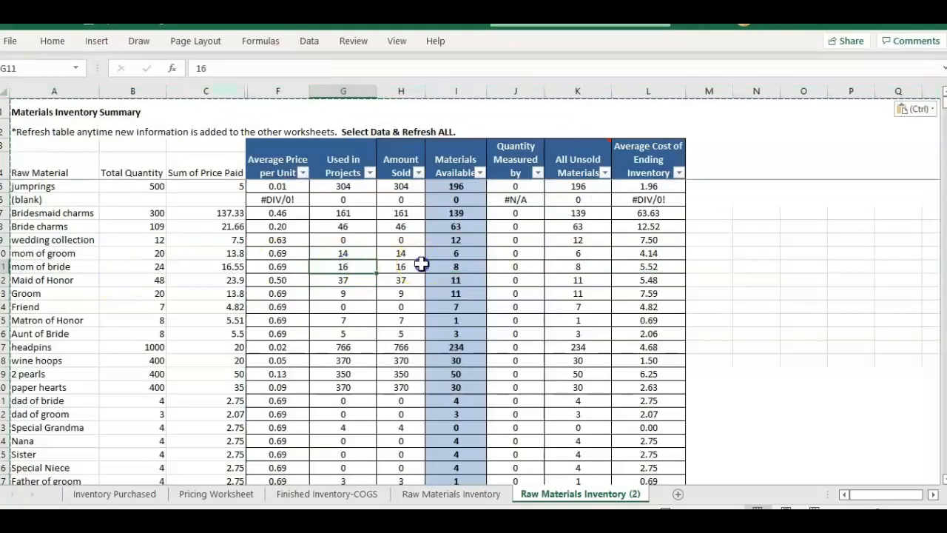
pyautogui.click(414, 241)
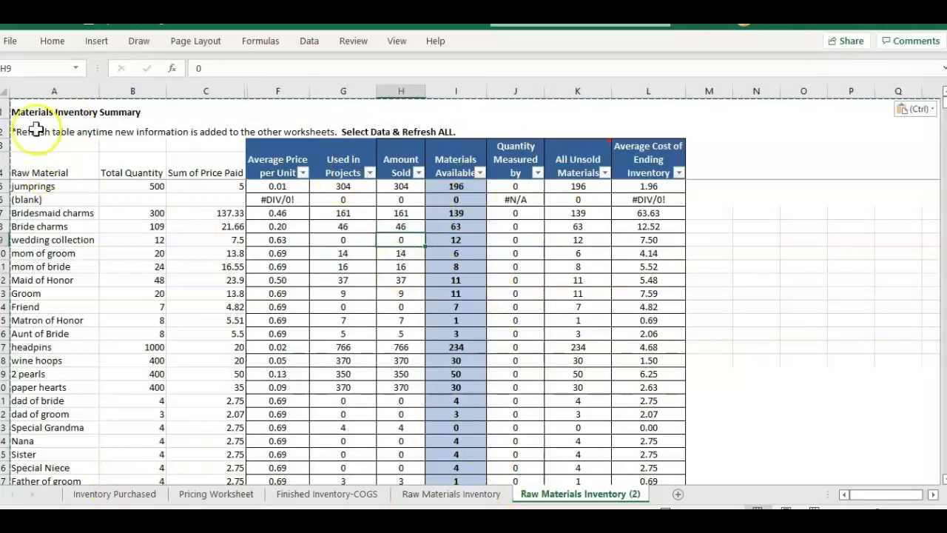
# - Enter the label "2021 final inventory" in cell C1 of the duplicated sheet
pyautogui.click(46, 184)
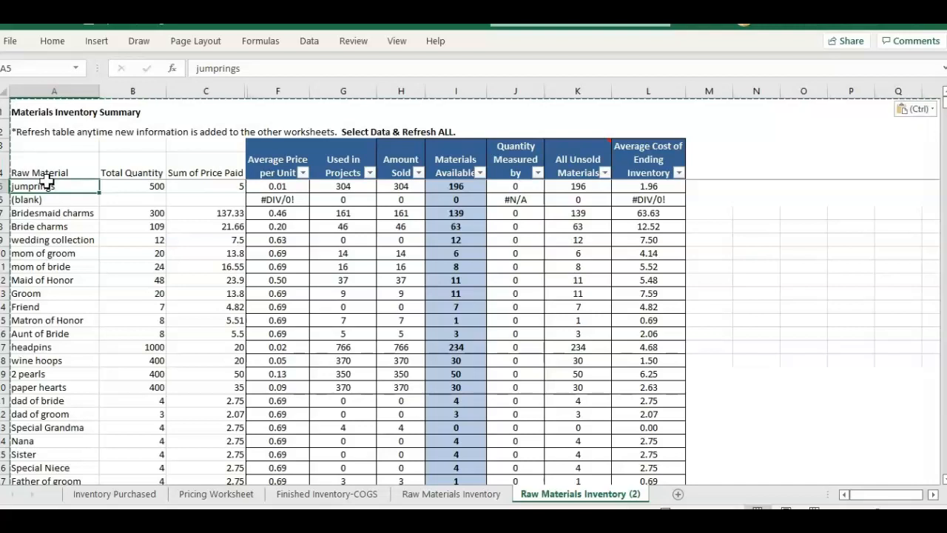
pyautogui.press('Up')
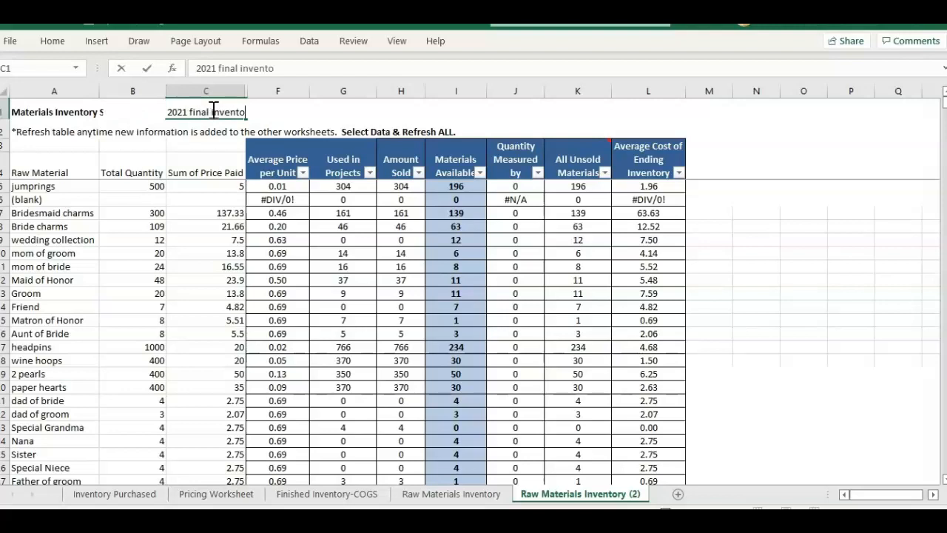
pyautogui.press('Return')
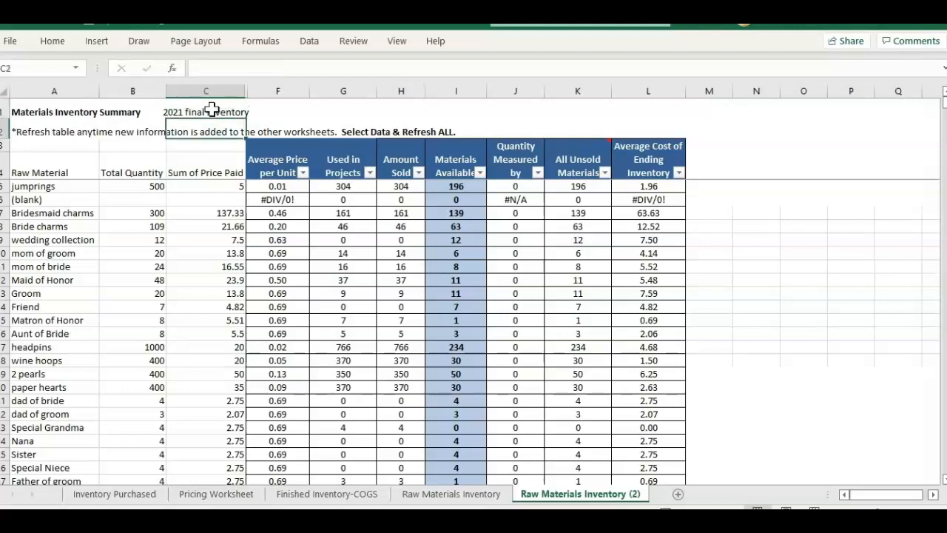
pyautogui.click(211, 110)
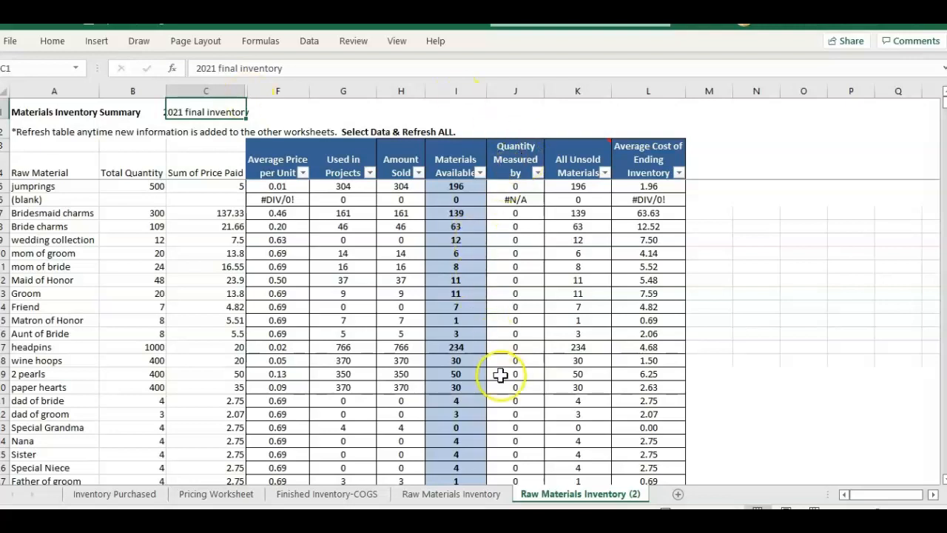
# - Rename the duplicated Raw Materials Inventory sheet as "Raw Materials 2021"
pyautogui.click(479, 496)
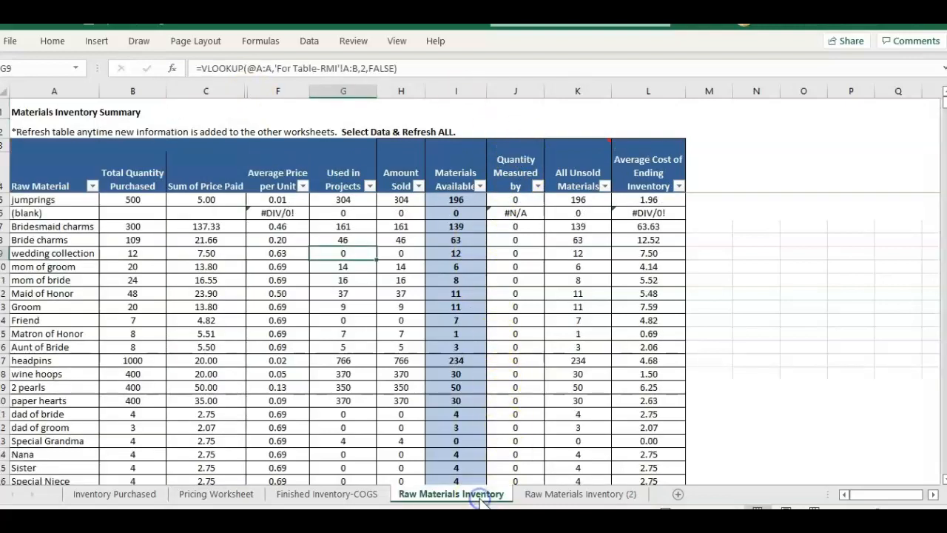
pyautogui.doubleClick(578, 493)
pyautogui.write('Raw Materials2')
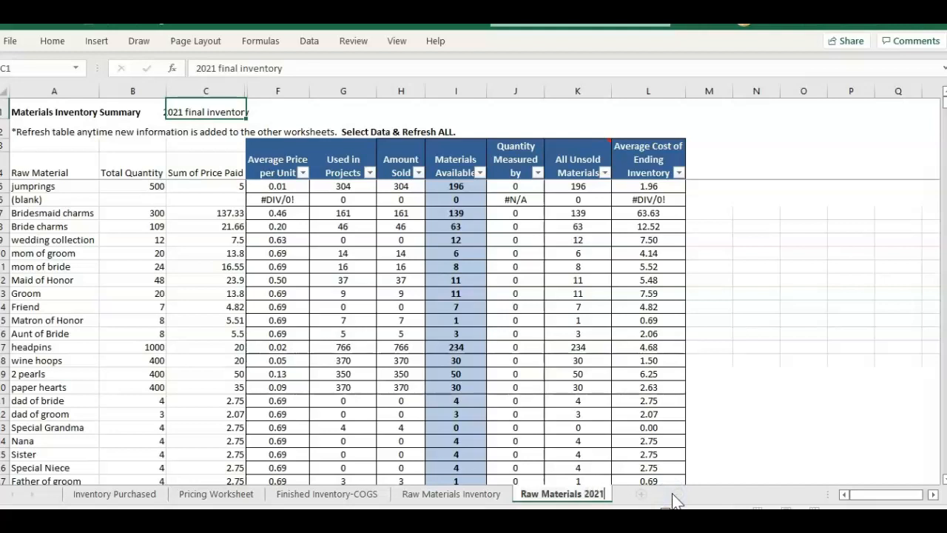
pyautogui.click(467, 373)
pyautogui.click(214, 254)
# - Inspect the Used in Projects, Amount Sold and Raw Material cells of the Raw Materials Inventory and the entries in Finished Inventory-COGS
pyautogui.click(416, 499)
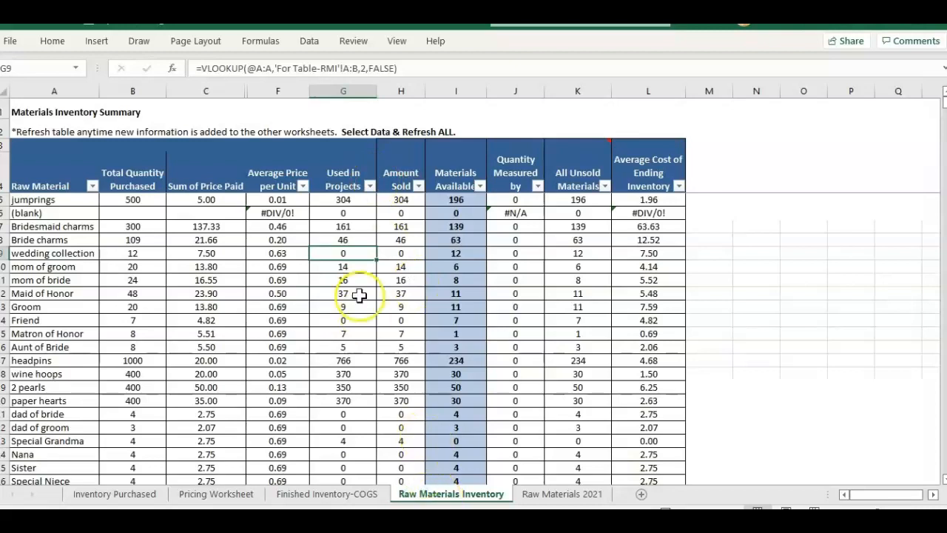
pyautogui.click(404, 294)
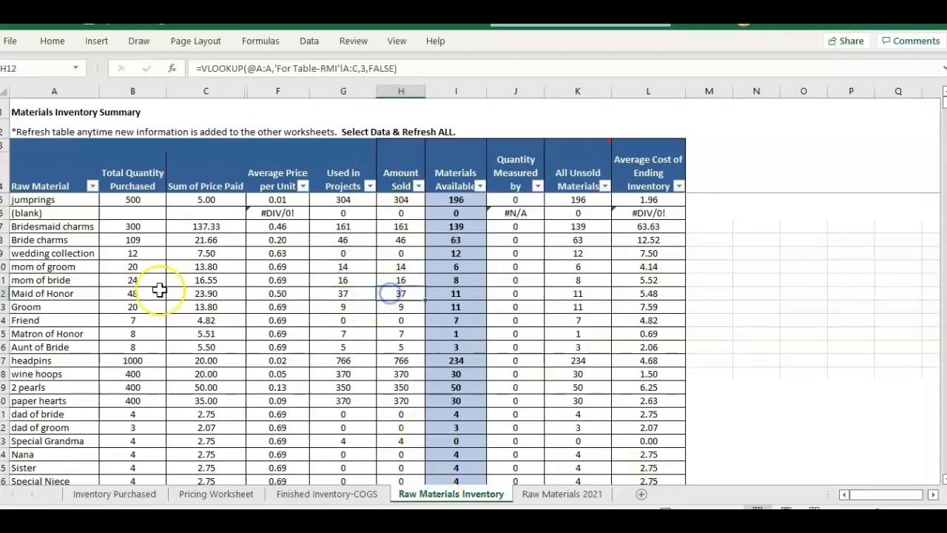
pyautogui.click(70, 135)
pyautogui.press('Down')
pyautogui.press('Down')
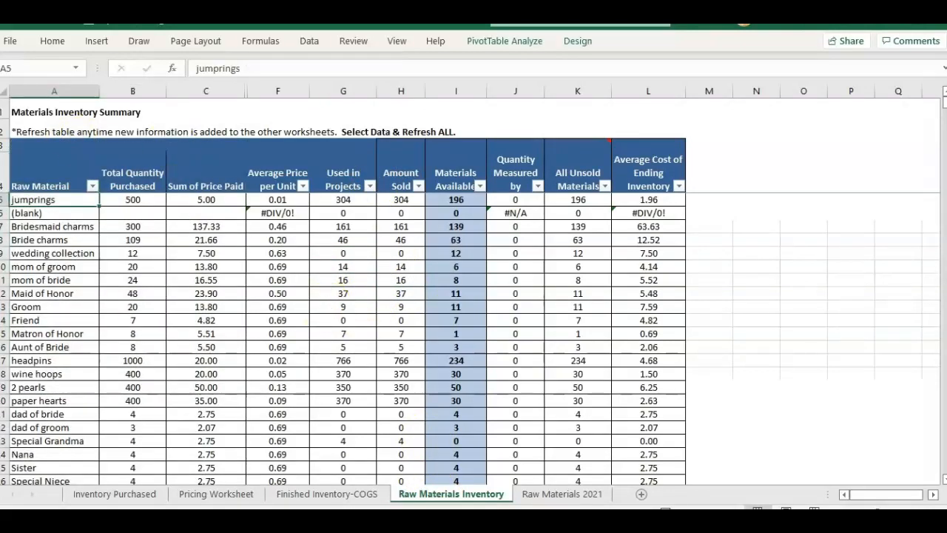
pyautogui.click(296, 498)
pyautogui.click(426, 156)
pyautogui.press('Down')
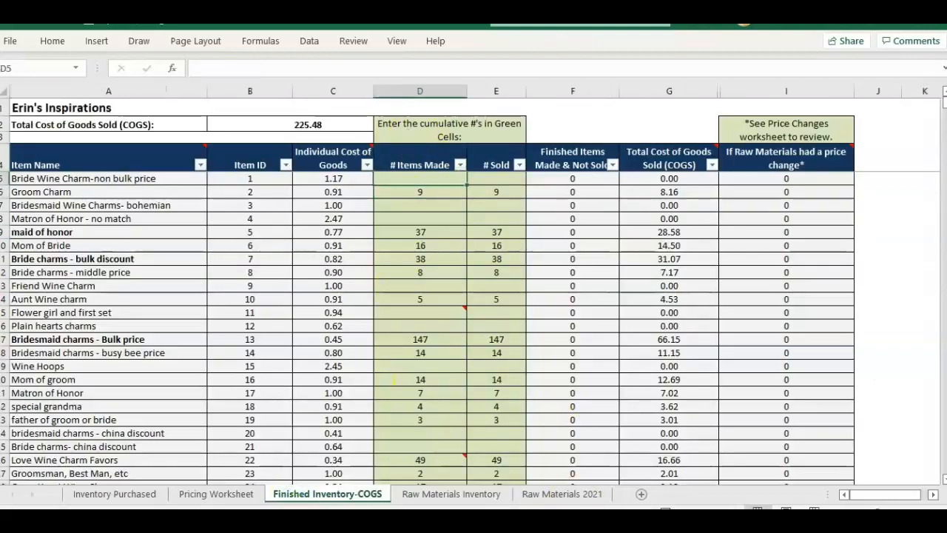
pyautogui.click(490, 493)
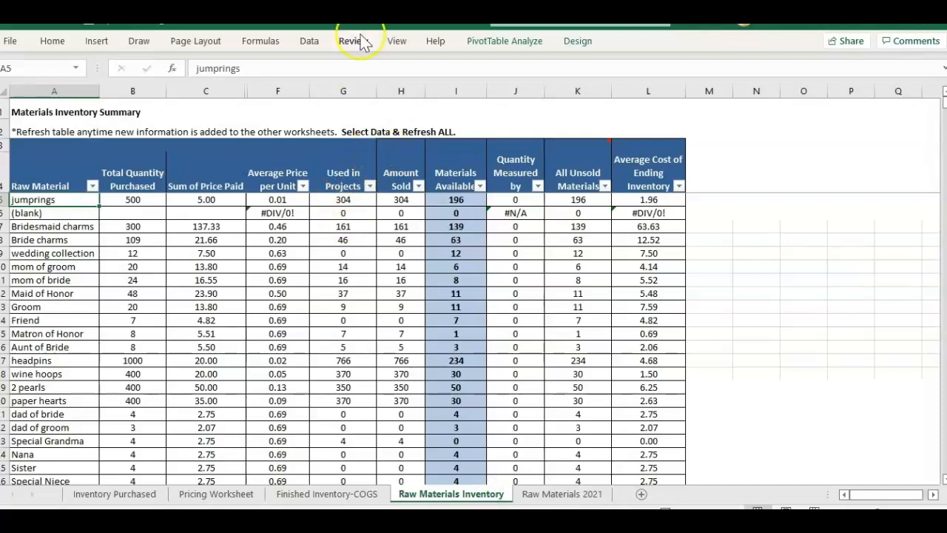
pyautogui.click(316, 42)
pyautogui.click(329, 284)
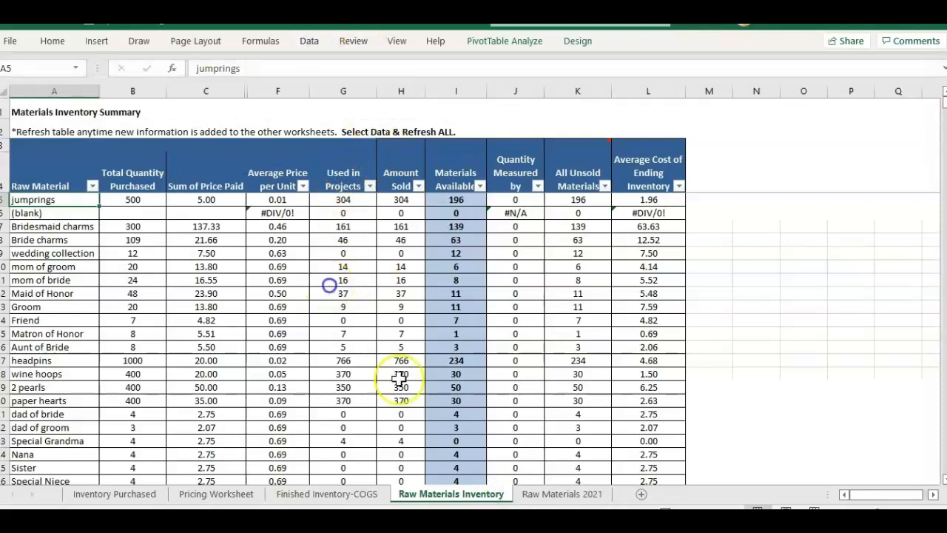
# - Clear all # Items Made and # Sold quantities for the items in the Finished Inventory-COGS sheet
pyautogui.click(355, 494)
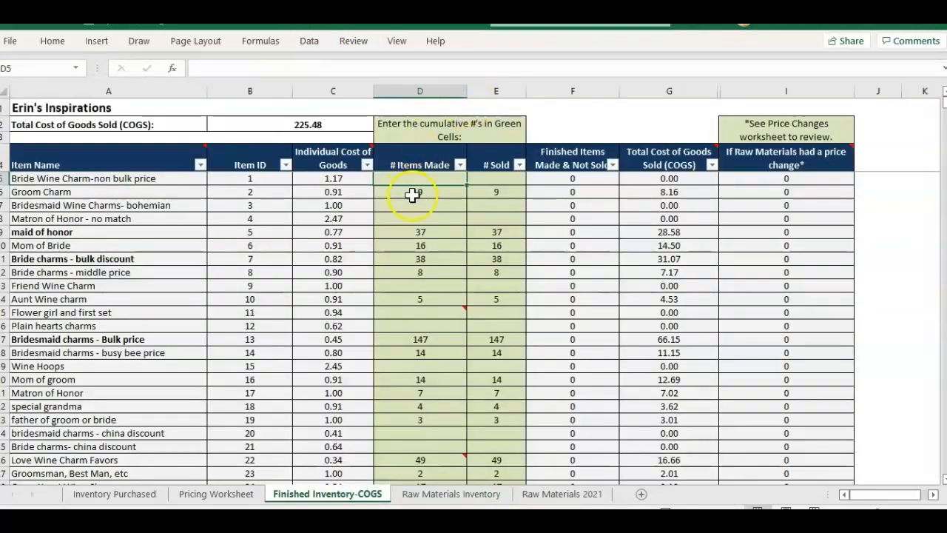
pyautogui.moveTo(428, 191)
pyautogui.mouseDown()
pyautogui.moveTo(422, 178)
pyautogui.moveTo(493, 286)
pyautogui.moveTo(483, 502)
pyautogui.moveTo(501, 184)
pyautogui.moveTo(498, 295)
pyautogui.moveTo(494, 259)
pyautogui.mouseUp()
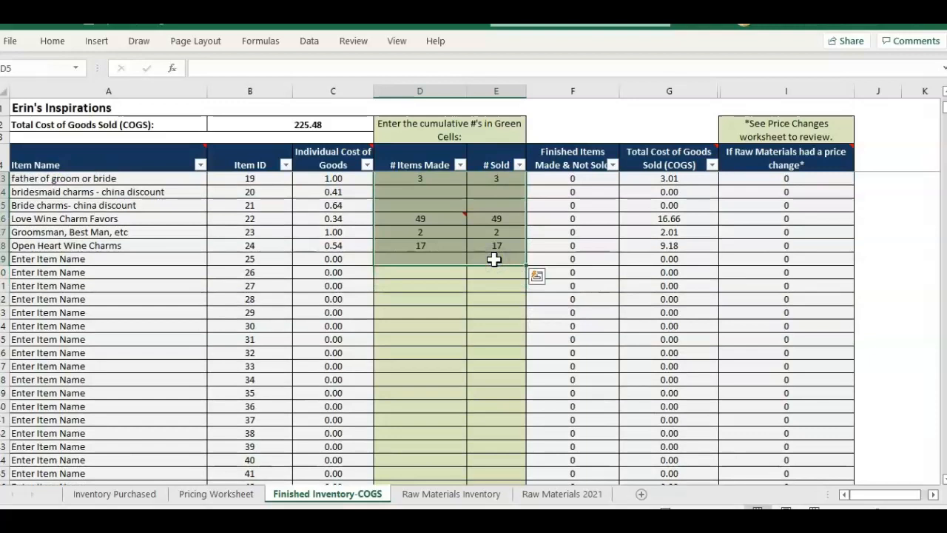
pyautogui.press('Delete')
pyautogui.click(499, 158)
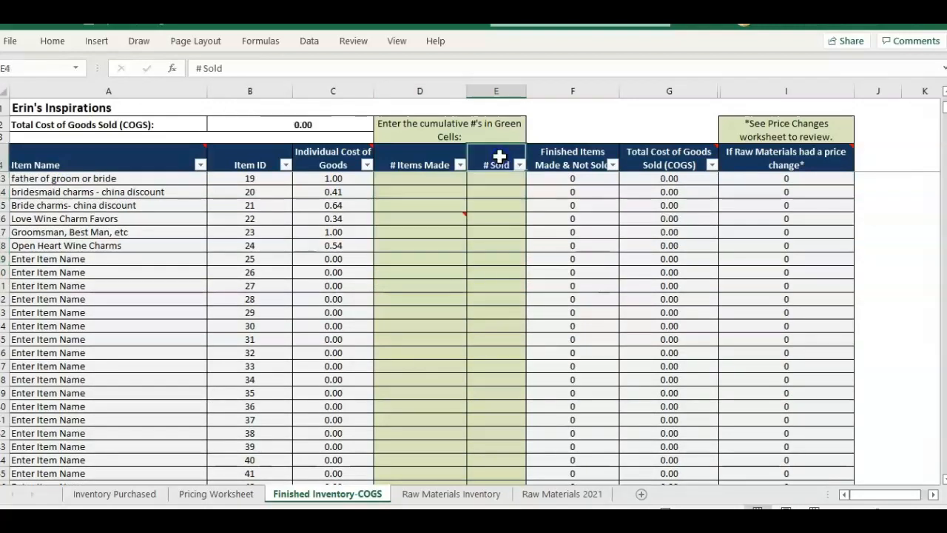
pyautogui.press('Down')
pyautogui.press('Down')
pyautogui.press('Down')
pyautogui.press('Down')
pyautogui.press('Down')
pyautogui.press('Down')
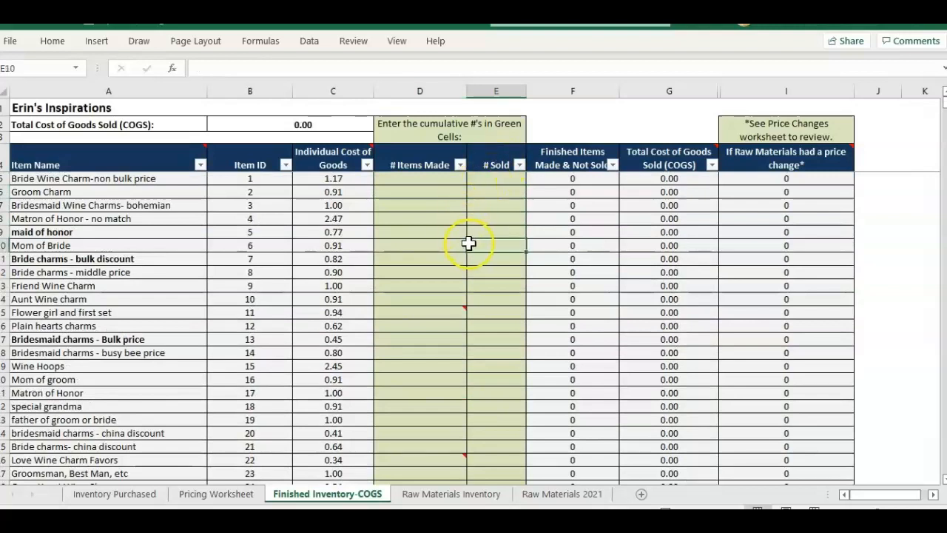
# - Try deleting the # Items Made cell for maid of honor with cells shifted left, inspect the neighbouring cell, and undo the deletion
pyautogui.click(439, 230)
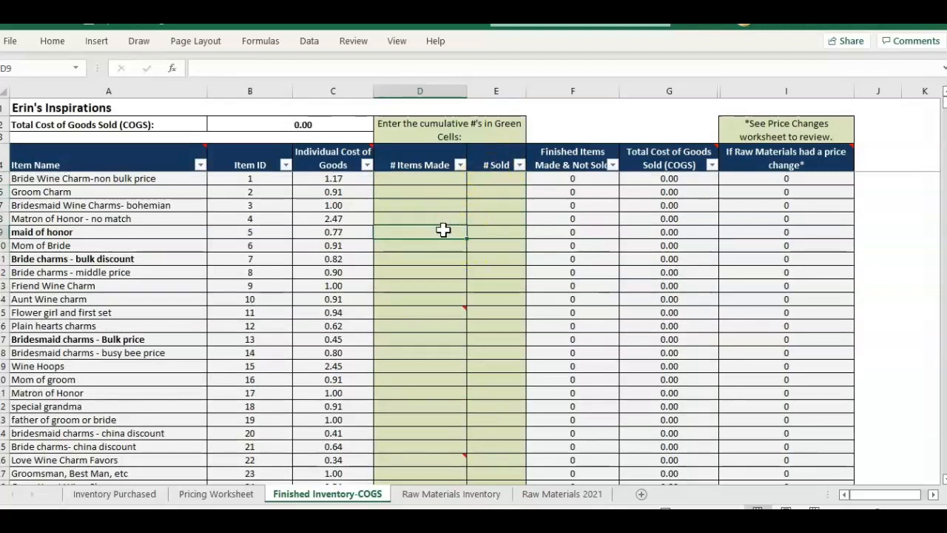
pyautogui.rightClick(444, 230)
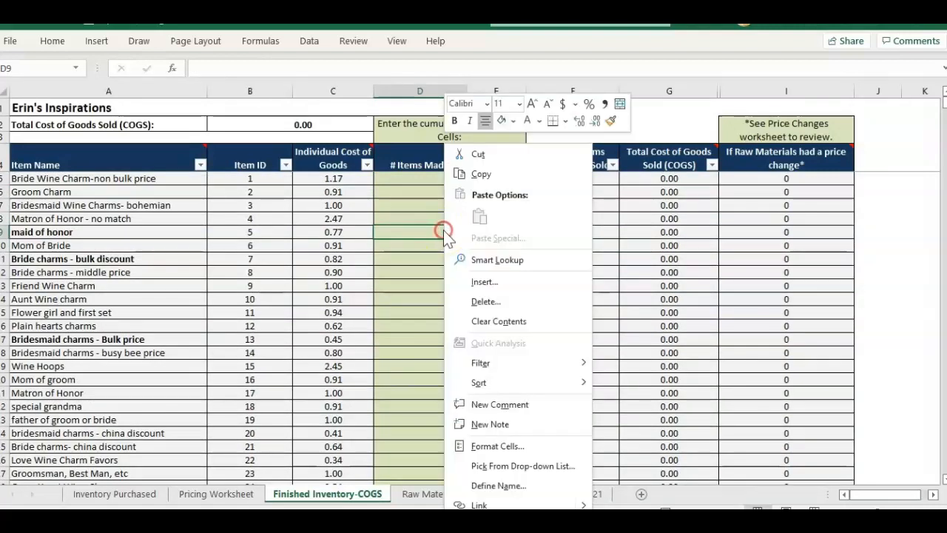
pyautogui.click(494, 304)
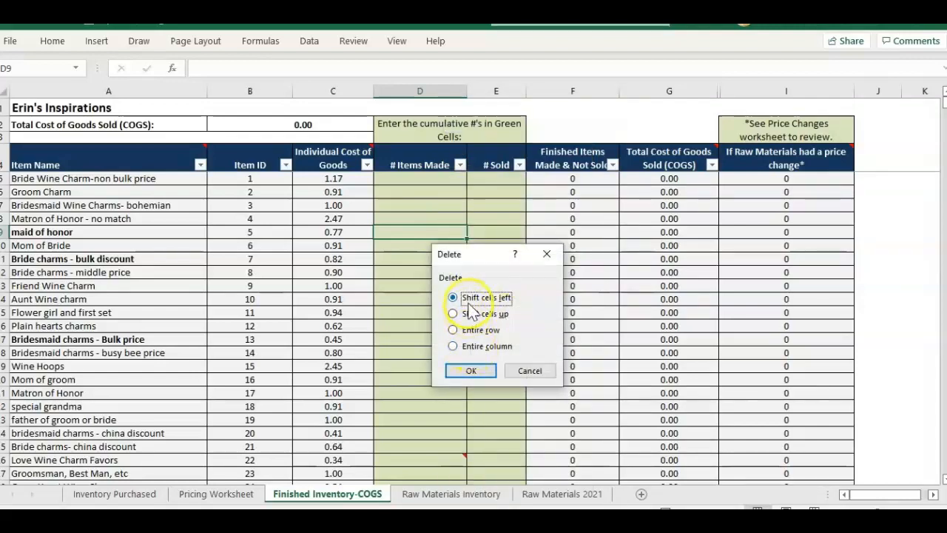
pyautogui.click(472, 371)
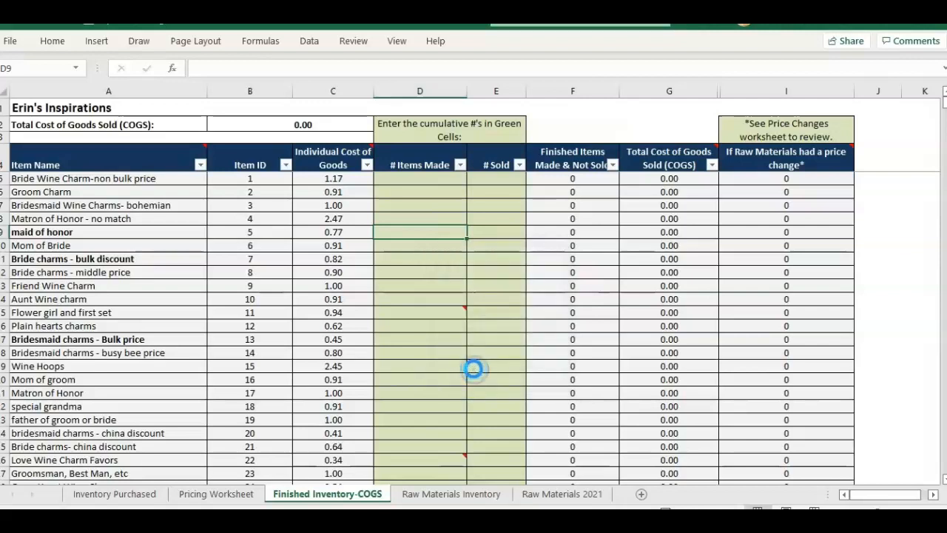
pyautogui.click(504, 234)
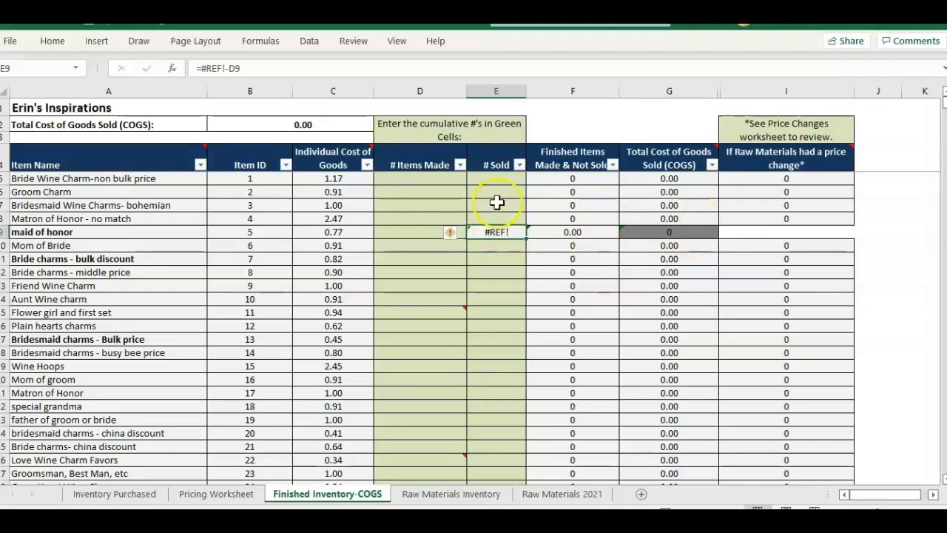
pyautogui.click(418, 207)
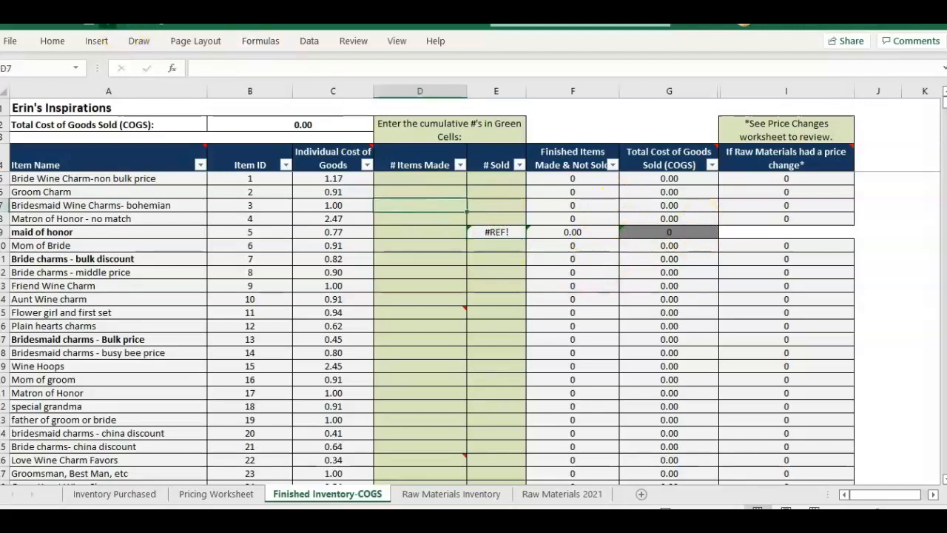
pyautogui.hotkey('ctrl', 'z')
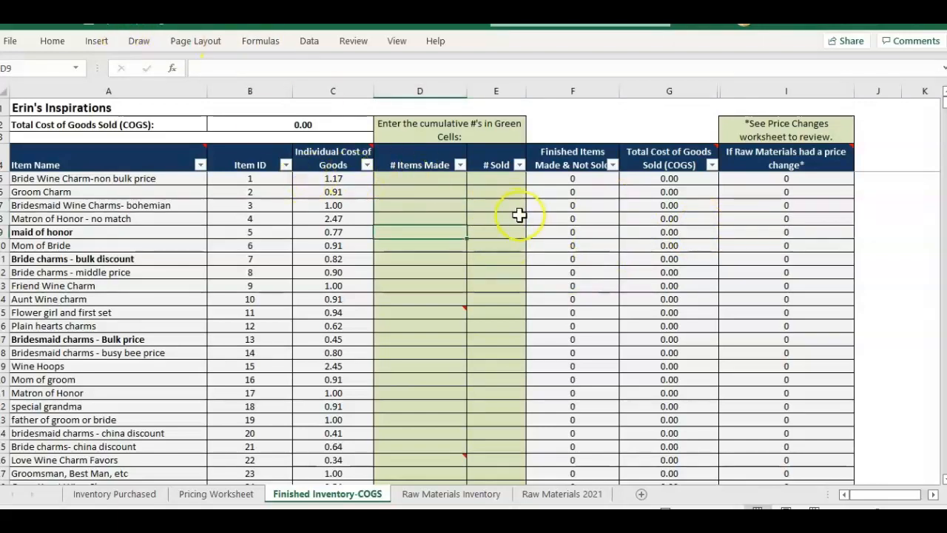
pyautogui.click(491, 232)
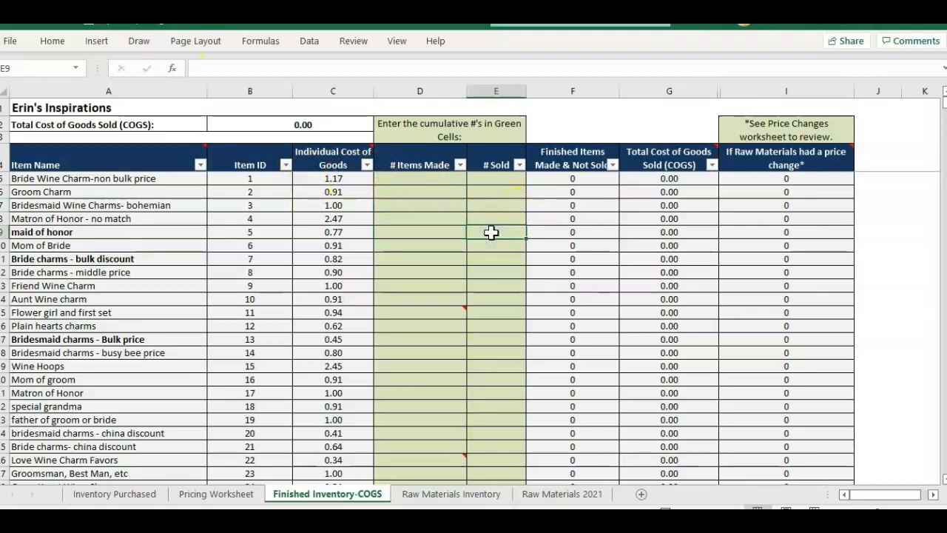
pyautogui.click(411, 238)
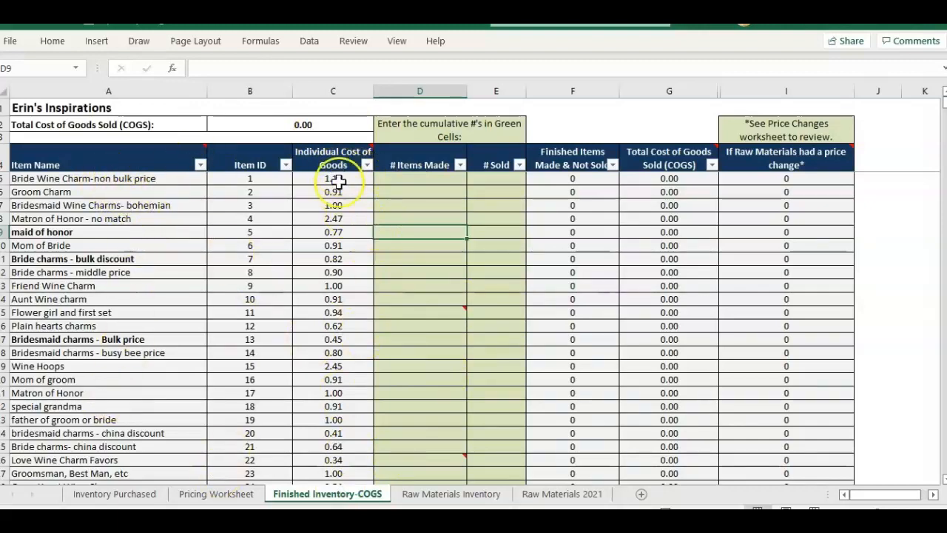
# - Clear all entries from Material Name through Price Paid in the Inventory Purchased sheet, keeping the Price per Unit formulas
pyautogui.click(216, 493)
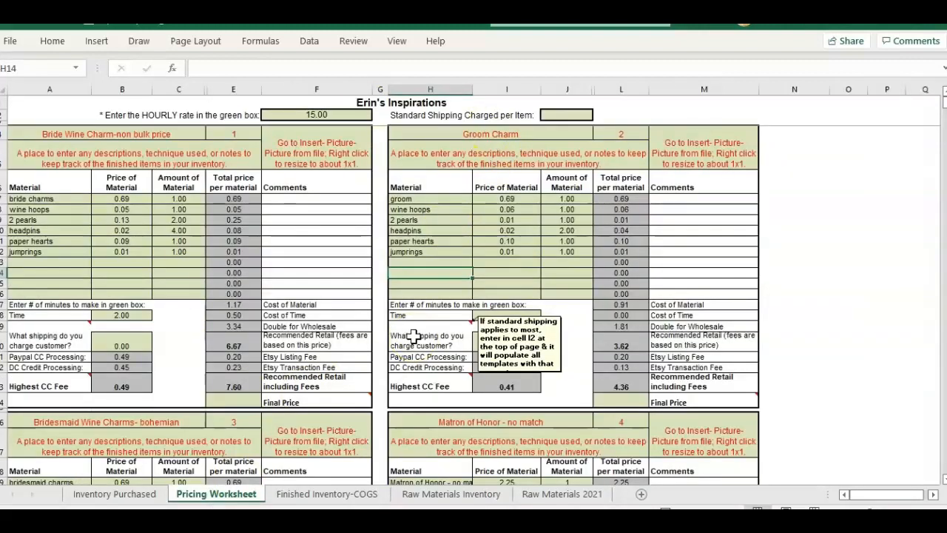
pyautogui.click(111, 494)
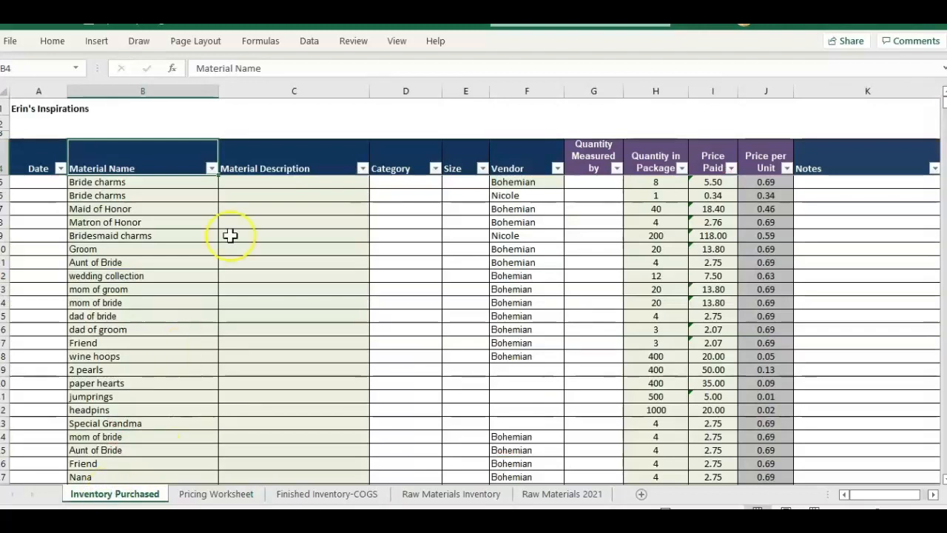
pyautogui.click(138, 182)
pyautogui.moveTo(138, 182); pyautogui.dragTo(657, 207)
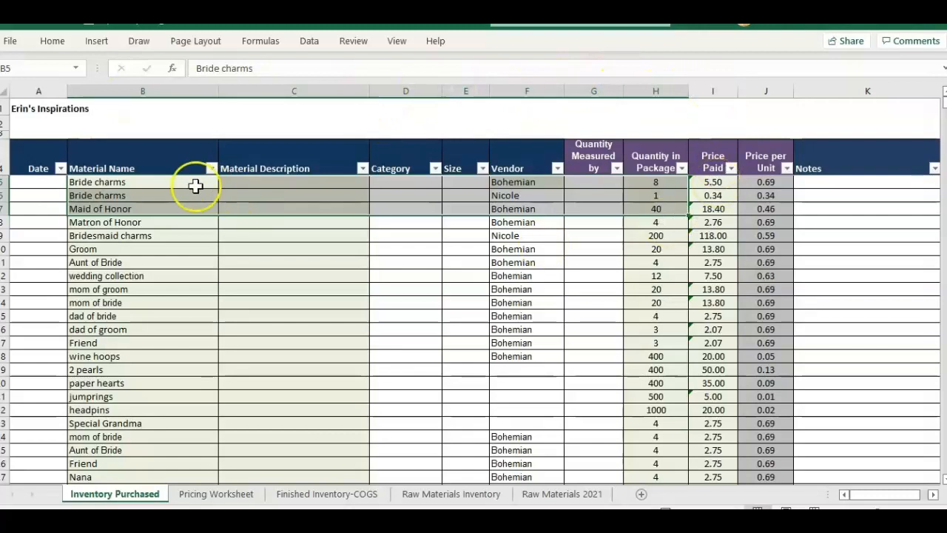
pyautogui.moveTo(158, 185); pyautogui.dragTo(718, 330)
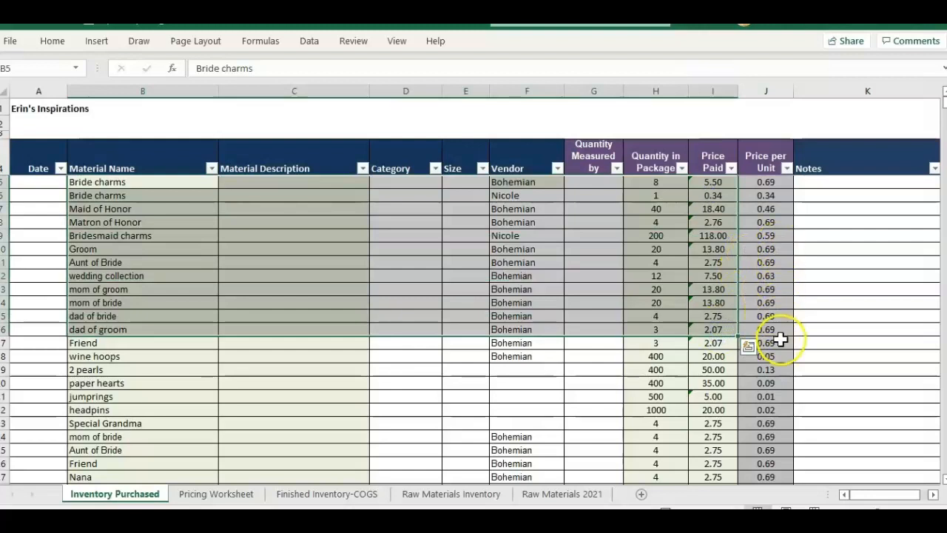
pyautogui.moveTo(190, 182); pyautogui.dragTo(704, 299)
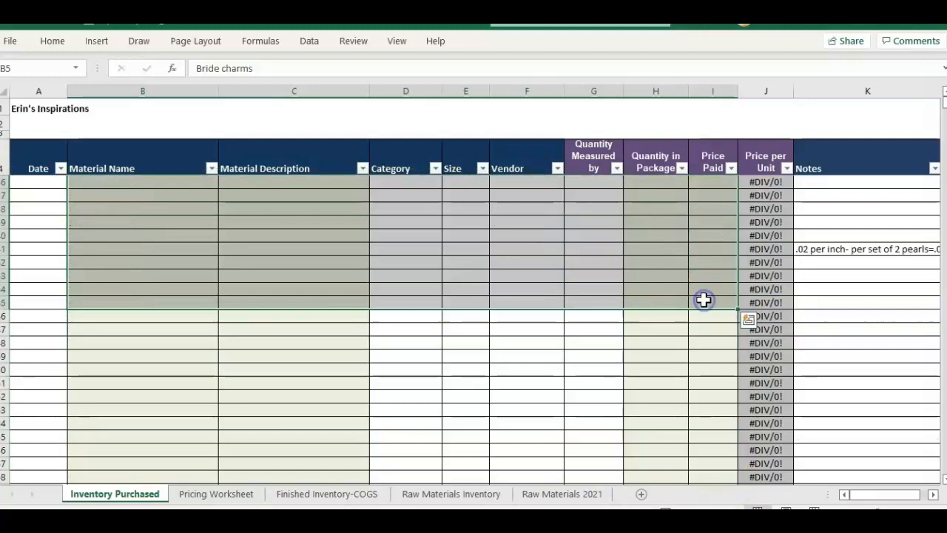
pyautogui.hotkey('ctrl', 'Home')
pyautogui.moveTo(148, 181); pyautogui.dragTo(732, 197)
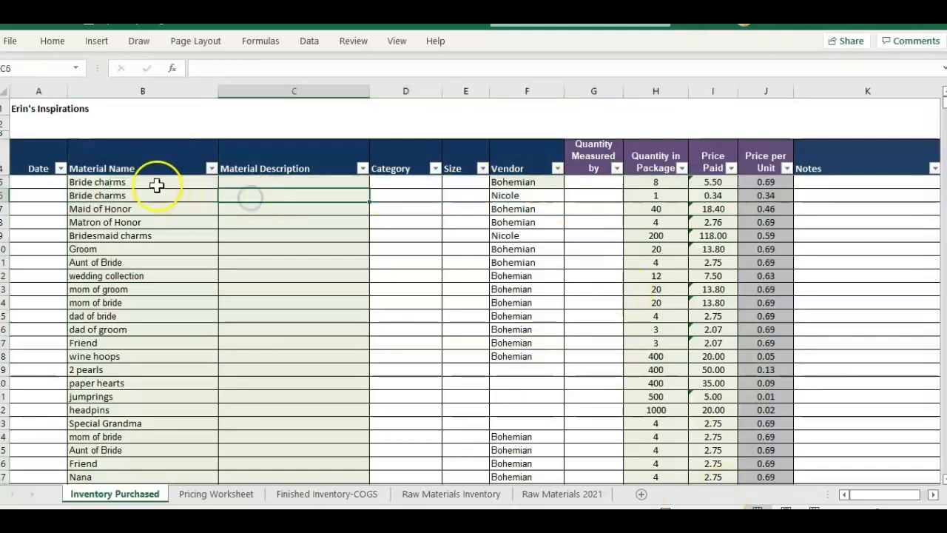
pyautogui.moveTo(148, 182); pyautogui.dragTo(718, 346)
pyautogui.press('Delete')
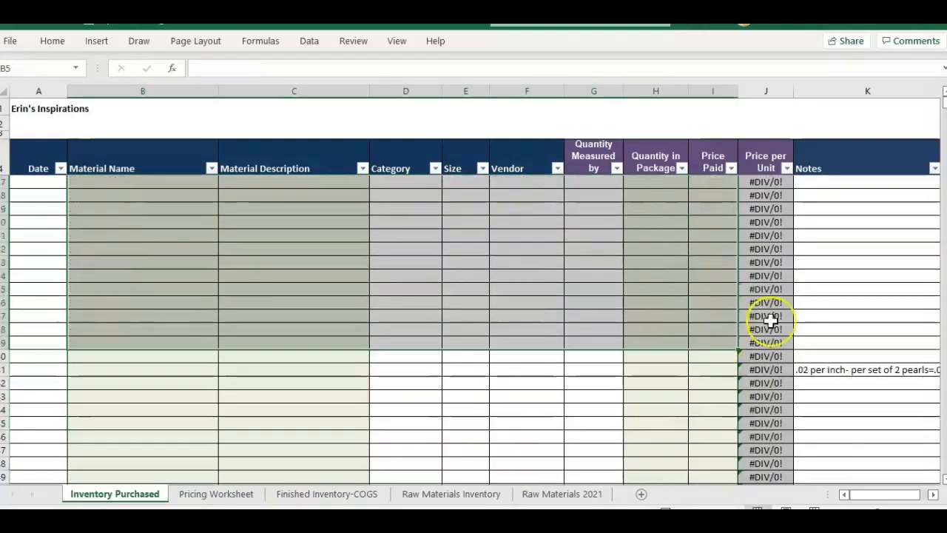
pyautogui.click(854, 370)
pyautogui.click(303, 165)
pyautogui.press('Down')
pyautogui.press('Down')
pyautogui.press('Down')
# - Refresh all data in the workbook from the Raw Materials Inventory sheet
pyautogui.click(326, 493)
pyautogui.click(142, 494)
pyautogui.click(479, 493)
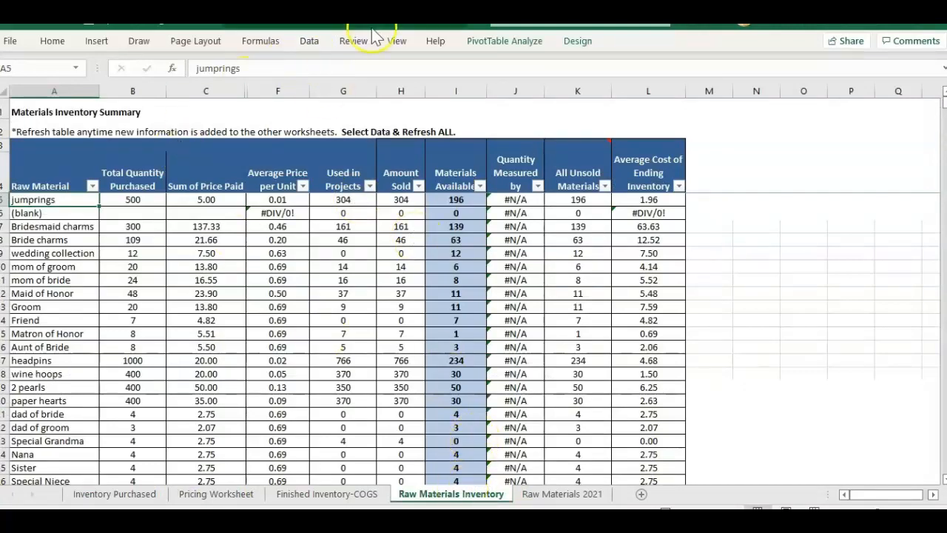
pyautogui.click(309, 43)
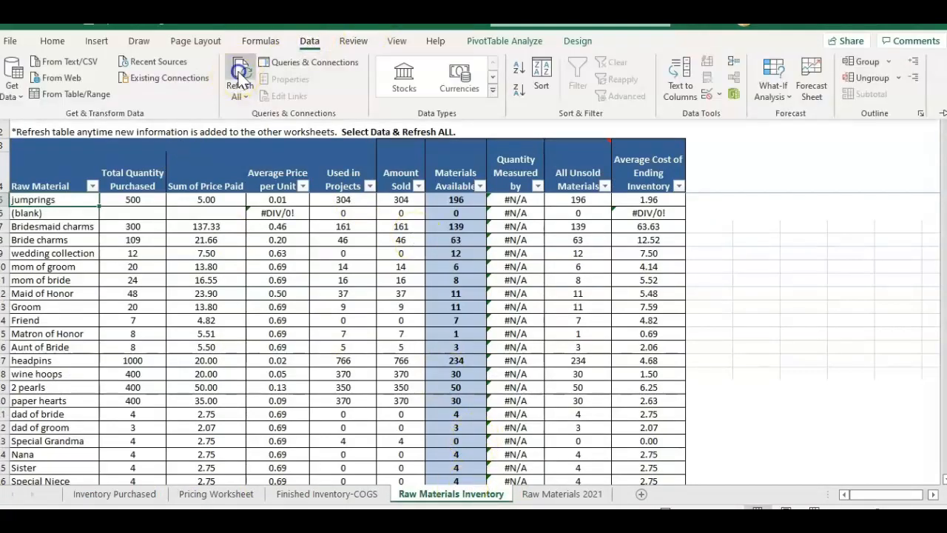
pyautogui.click(231, 65)
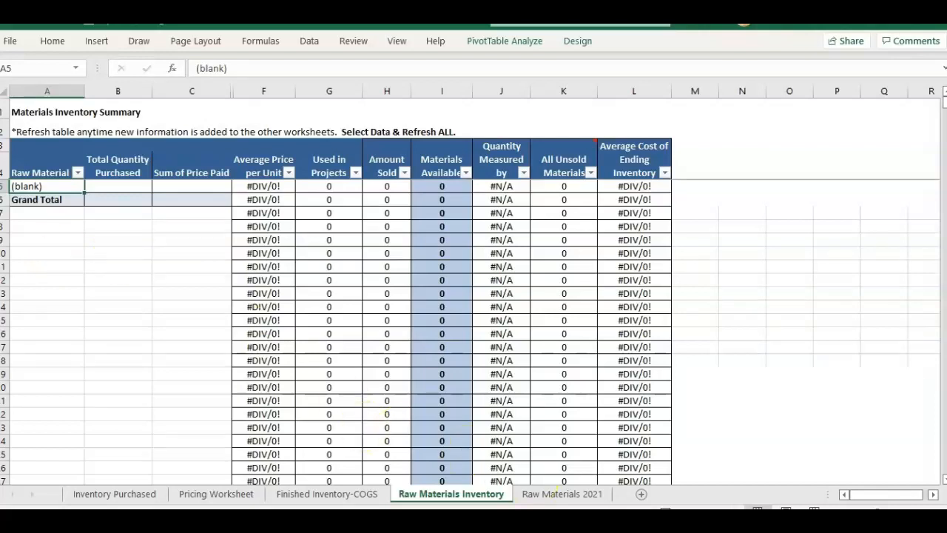
# - Compare the preserved jumprings values in the Raw Materials 2021 sheet with the refreshed Raw Materials Inventory sheet
pyautogui.click(584, 494)
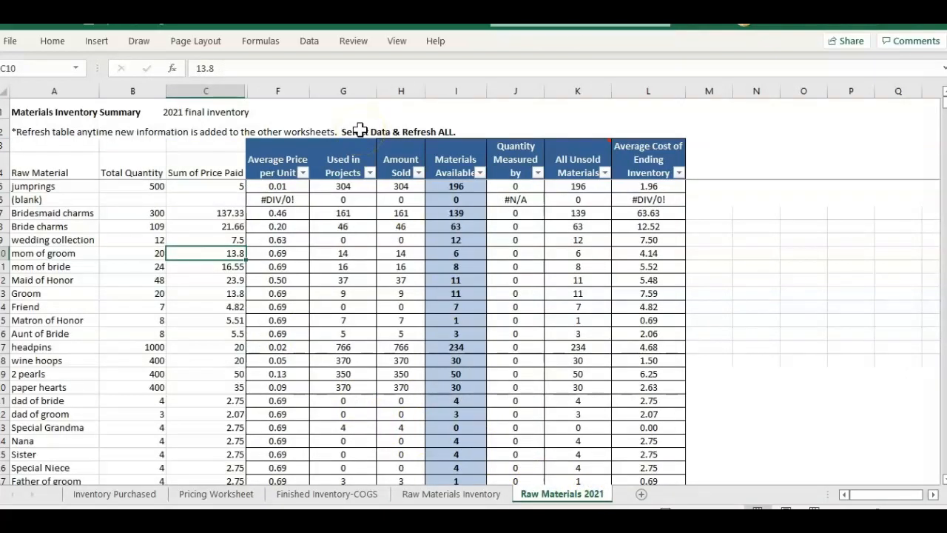
pyautogui.click(57, 188)
pyautogui.click(111, 194)
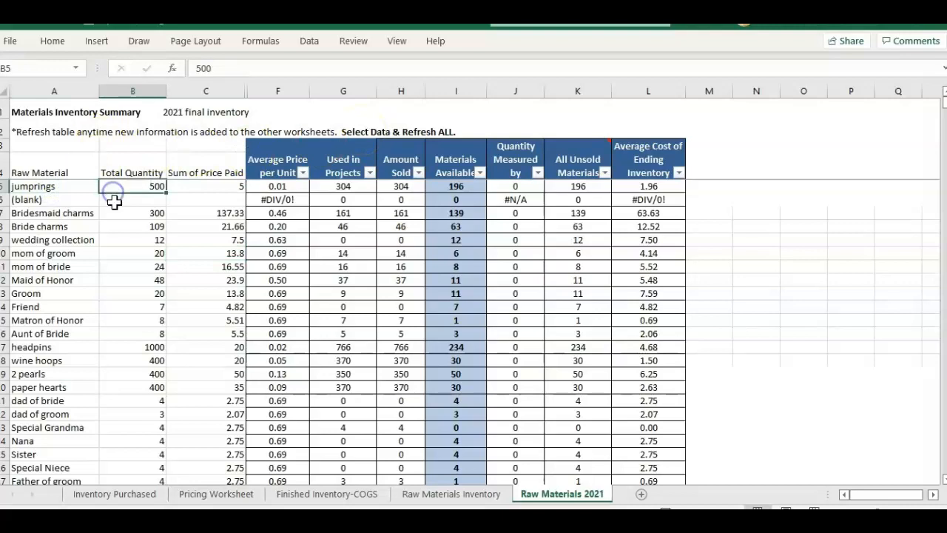
pyautogui.click(425, 495)
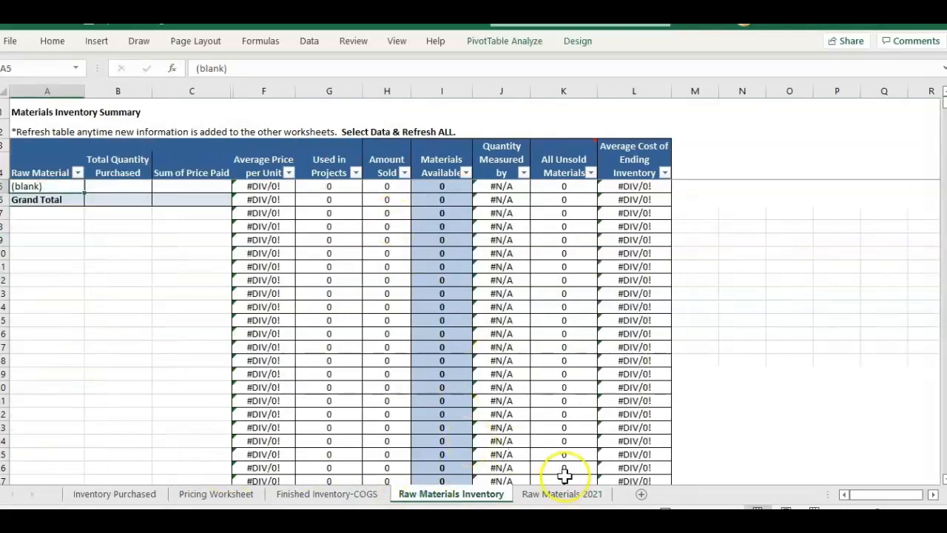
# - Remove the (blank) material row from the Raw Materials 2021 sheet
pyautogui.click(573, 496)
pyautogui.click(6, 199)
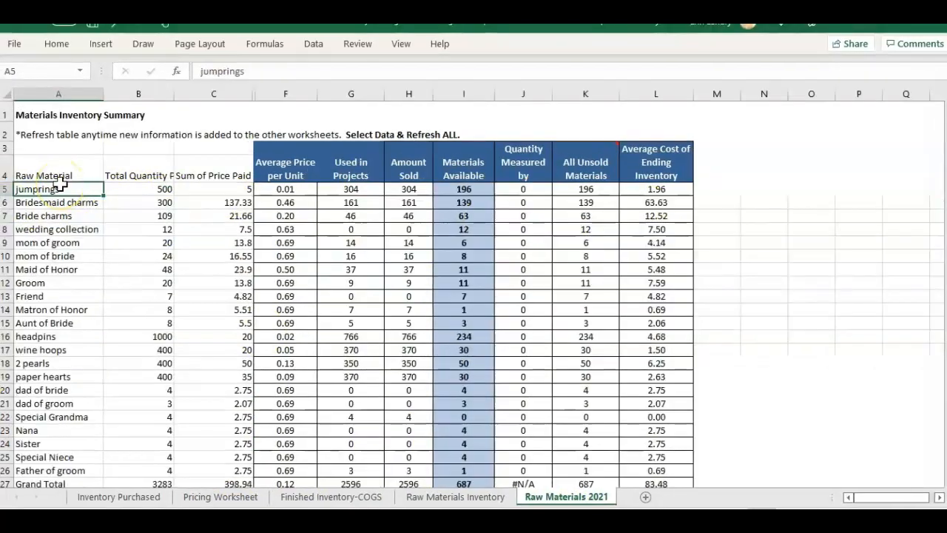
# - Copy the raw material names from jumprings to Father of groom, cells A5 to A26, in the Raw Materials 2021 sheet
pyautogui.hotkey('shift', 'Down')
pyautogui.hotkey('shift', 'Down')
pyautogui.hotkey('shift', 'Down')
pyautogui.hotkey('shift', 'Down')
pyautogui.hotkey('shift', 'Down')
pyautogui.hotkey('shift', 'Down')
pyautogui.hotkey('shift', 'Down')
pyautogui.hotkey('shift', 'Down')
pyautogui.hotkey('shift', 'Down')
pyautogui.hotkey('shift', 'Down')
pyautogui.hotkey('shift', 'Down')
pyautogui.hotkey('shift', 'Down')
pyautogui.hotkey('shift', 'Down')
pyautogui.hotkey('shift', 'Down')
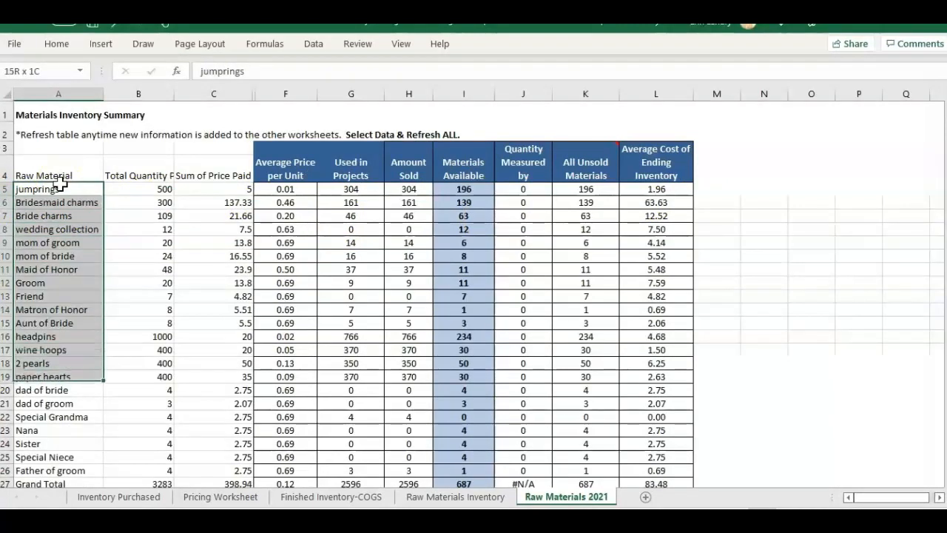
pyautogui.hotkey('shift', 'Down')
pyautogui.hotkey('shift', 'Down')
pyautogui.hotkey('shift', 'Down')
pyautogui.hotkey('shift', 'Down')
pyautogui.hotkey('shift', 'Down')
pyautogui.hotkey('shift', 'Down')
pyautogui.hotkey('shift', 'Down')
pyautogui.hotkey('ctrl', 'c')
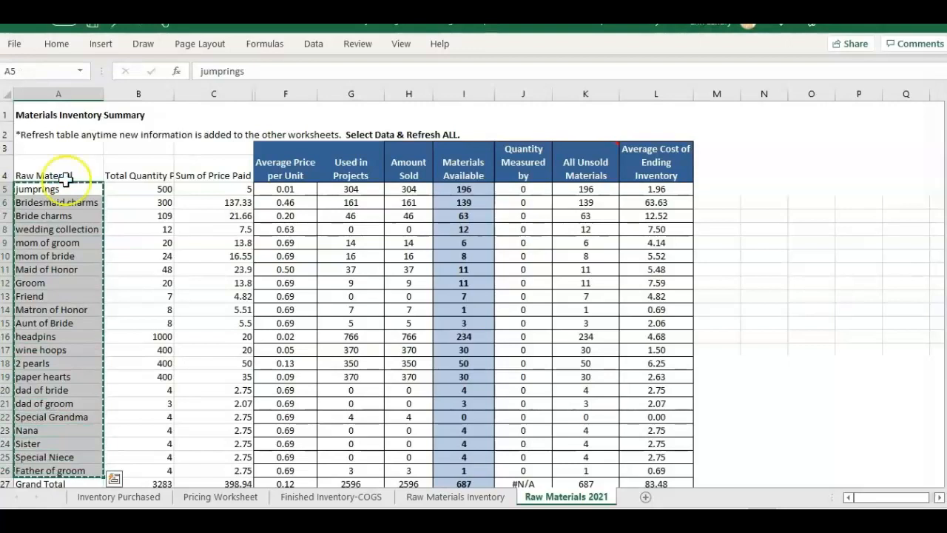
# - Paste the copied raw material names into the Material Name column of the Inventory Purchased sheet, starting at cell B5
pyautogui.click(111, 496)
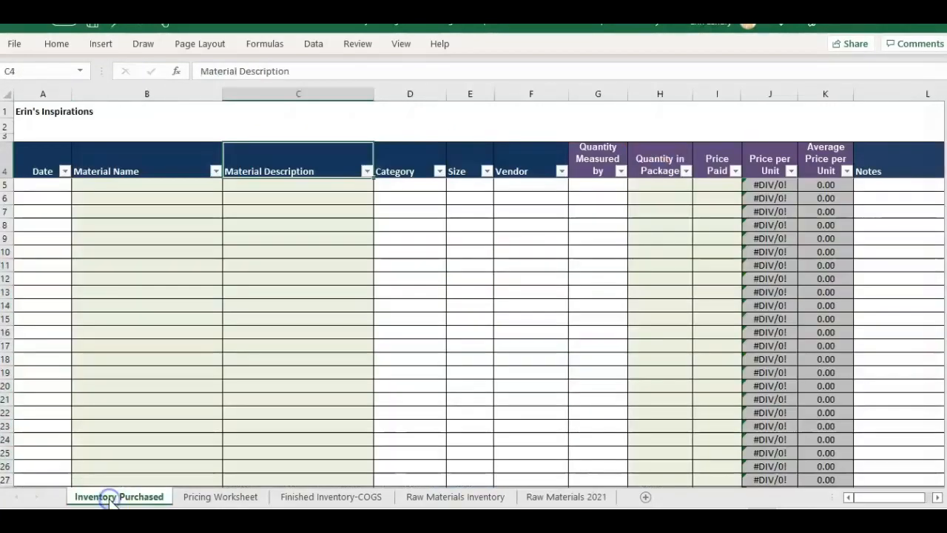
pyautogui.click(140, 169)
pyautogui.press('Down')
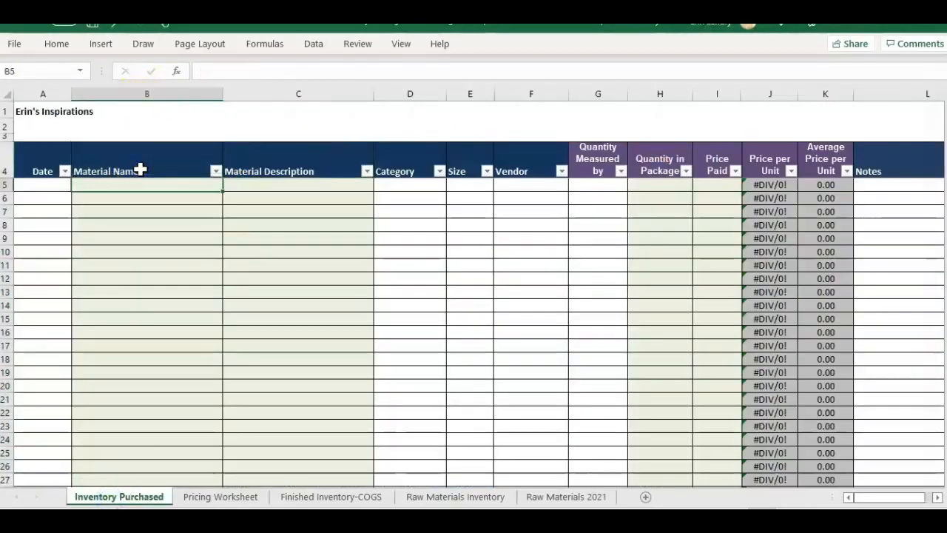
pyautogui.hotkey('ctrl', 'v')
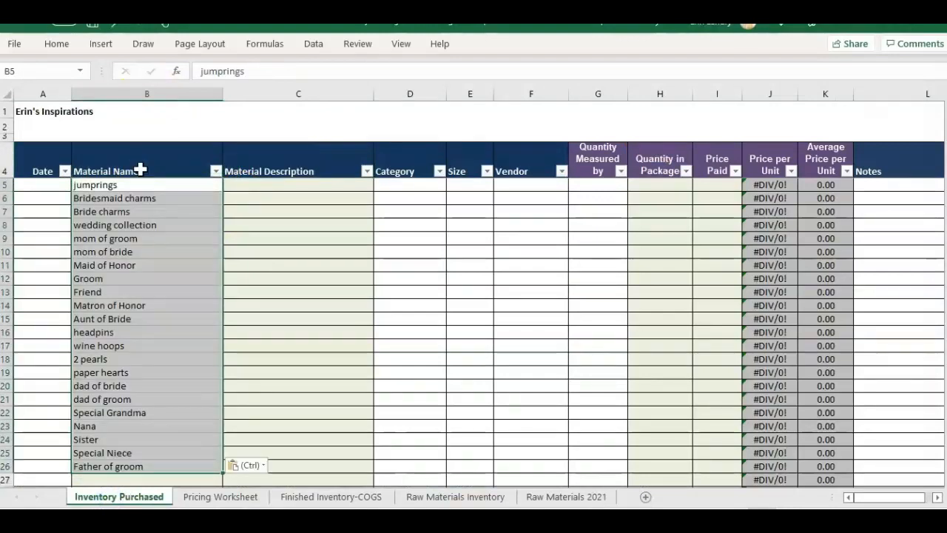
# - Review the pasted material names down to Father of groom, along with the Price per Unit and Average Price per Unit columns
pyautogui.click(828, 167)
pyautogui.click(858, 169)
pyautogui.click(827, 150)
pyautogui.click(818, 137)
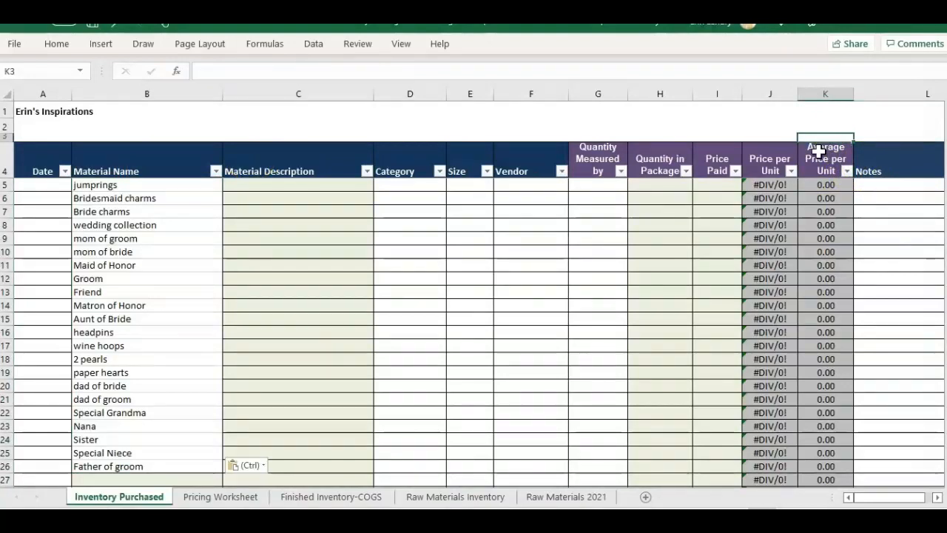
pyautogui.click(769, 153)
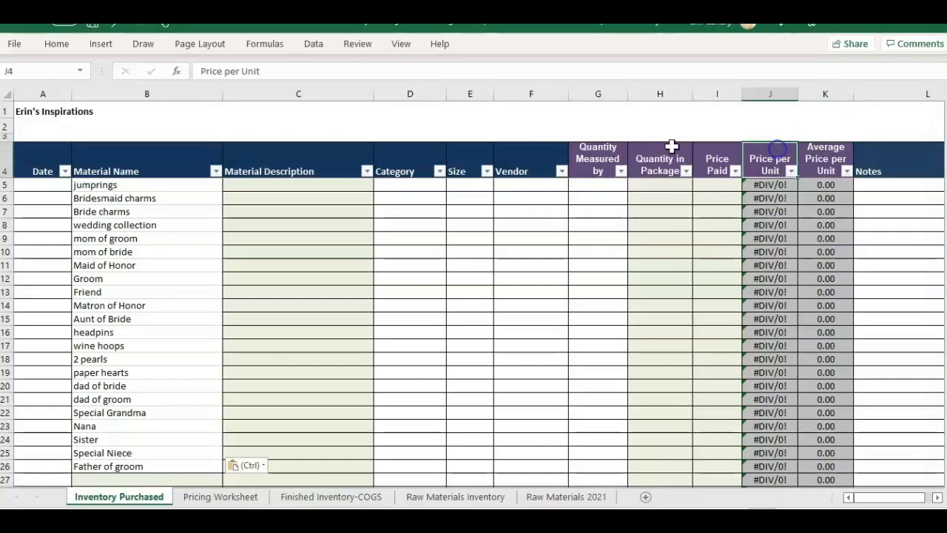
pyautogui.moveTo(144, 189); pyautogui.dragTo(148, 465)
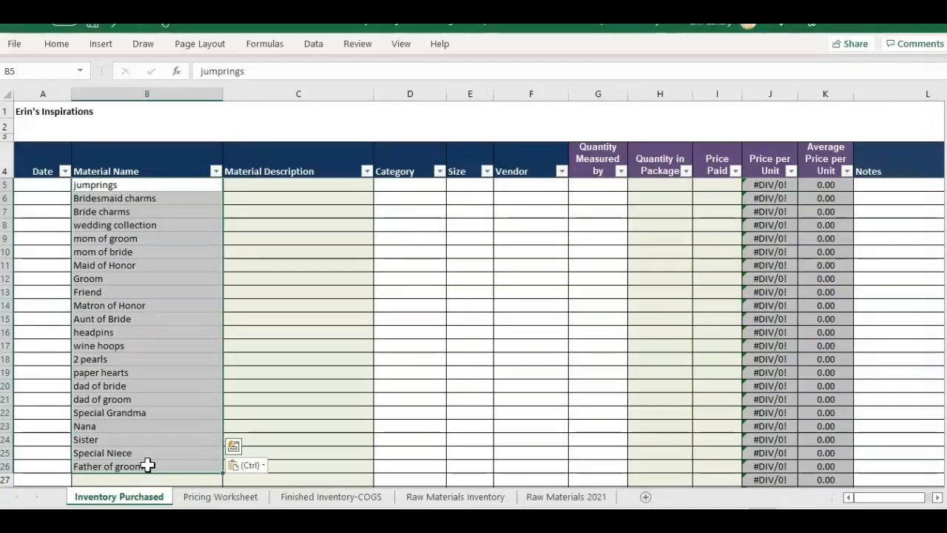
pyautogui.press('Down')
pyautogui.press('Down')
pyautogui.press('Down')
pyautogui.press('Down')
pyautogui.press('Down')
pyautogui.press('Down')
pyautogui.press('Down')
pyautogui.press('Down')
pyautogui.press('Down')
pyautogui.press('Down')
pyautogui.press('Down')
pyautogui.press('Down')
pyautogui.press('Down')
pyautogui.press('Down')
pyautogui.press('Down')
pyautogui.press('Down')
pyautogui.press('Down')
pyautogui.press('Down')
pyautogui.press('Down')
pyautogui.press('Down')
pyautogui.press('Up')
pyautogui.press('Up')
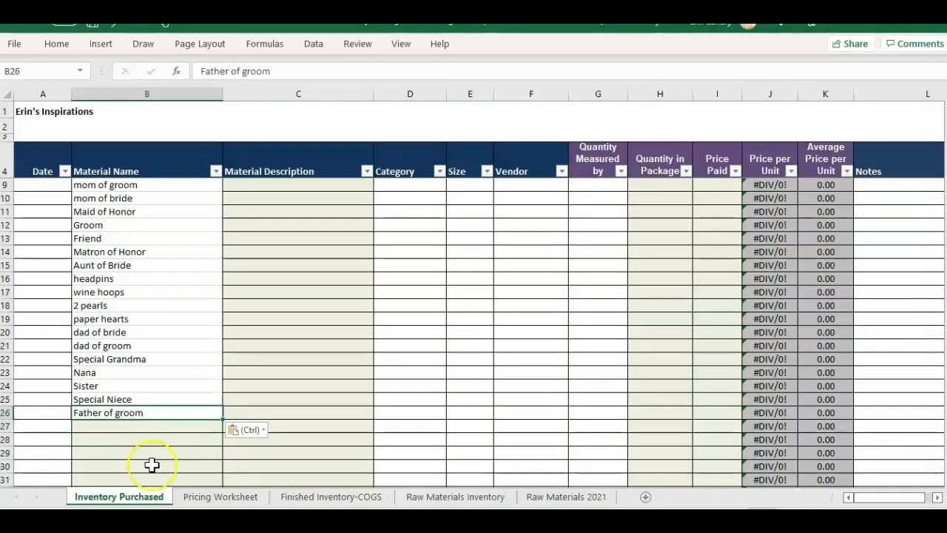
pyautogui.click(821, 157)
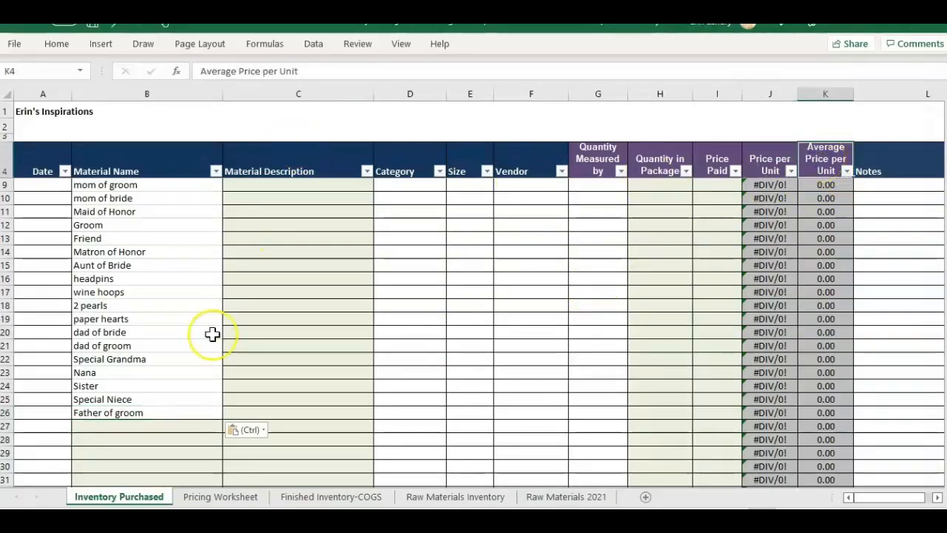
pyautogui.click(118, 161)
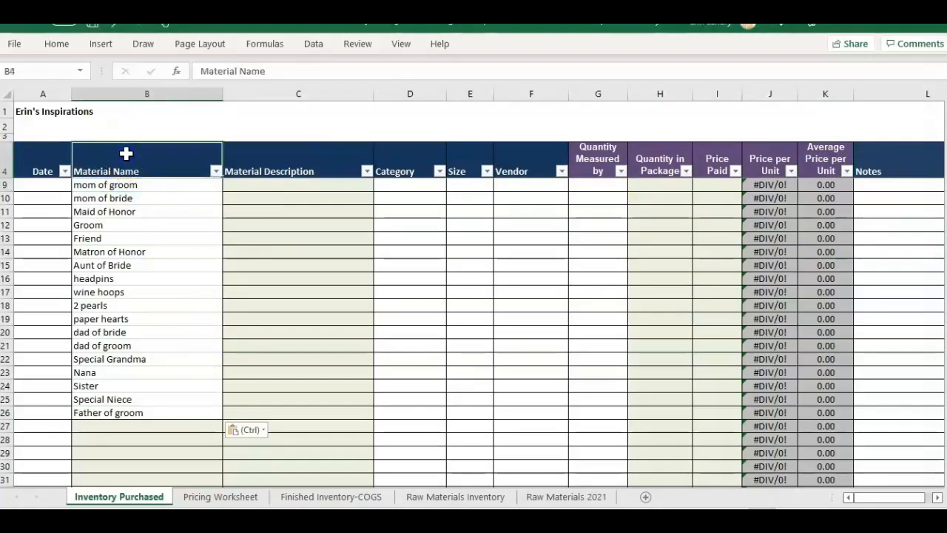
pyautogui.press('Down')
pyautogui.press('Down')
pyautogui.press('Down')
pyautogui.press('Down')
pyautogui.press('Down')
# - Copy the Materials Available values from jumprings to Father of groom, cells I5 to I26, in the Raw Materials 2021 sheet
pyautogui.click(601, 501)
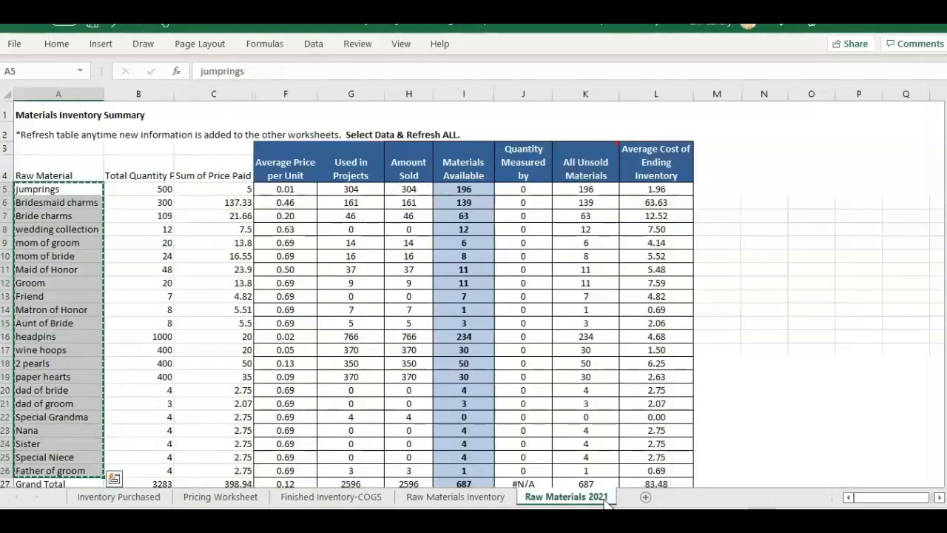
pyautogui.click(148, 498)
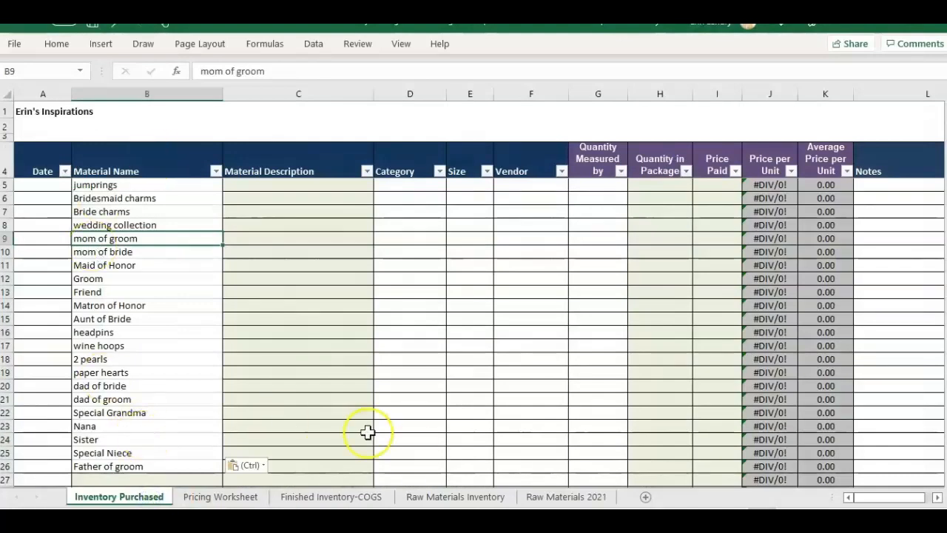
pyautogui.click(592, 497)
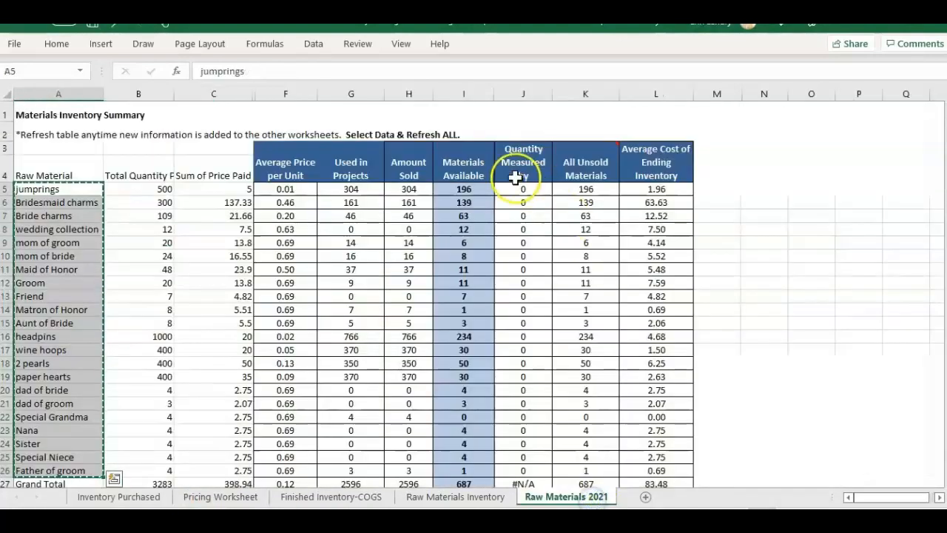
pyautogui.click(468, 167)
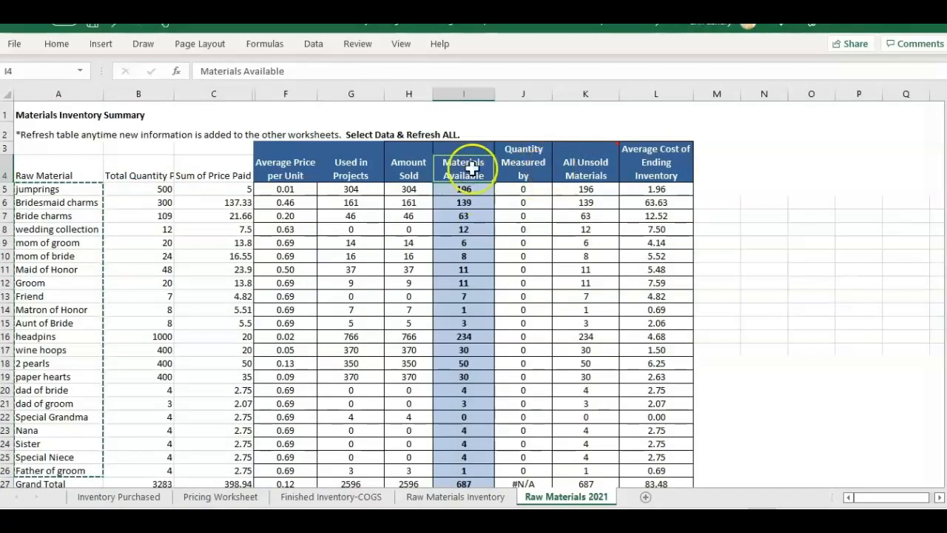
pyautogui.click(463, 190)
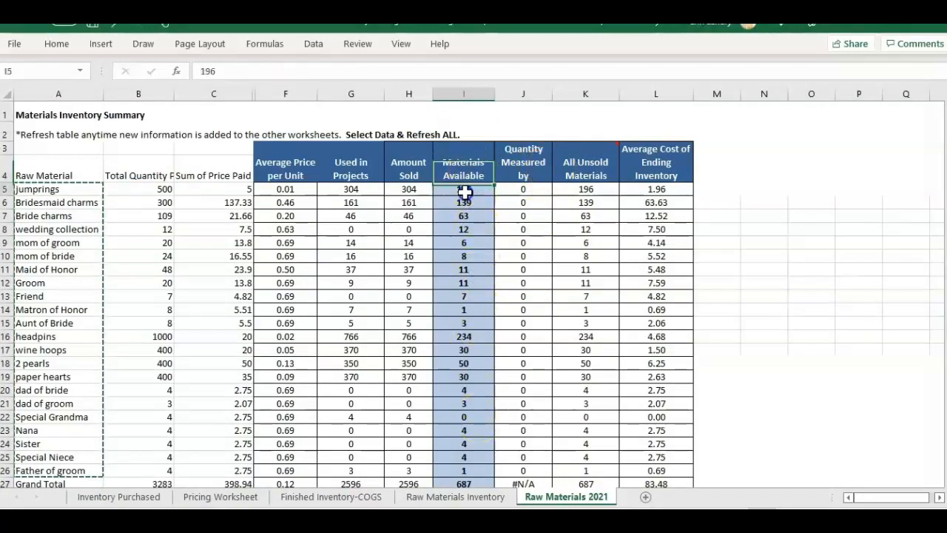
pyautogui.hotkey('ctrl', 'shift', 'Down')
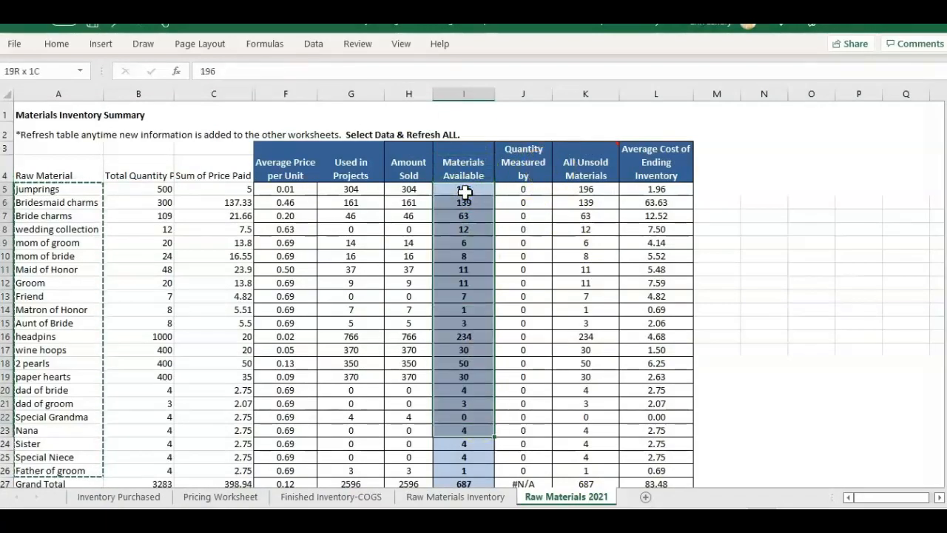
pyautogui.hotkey('ctrl', 'c')
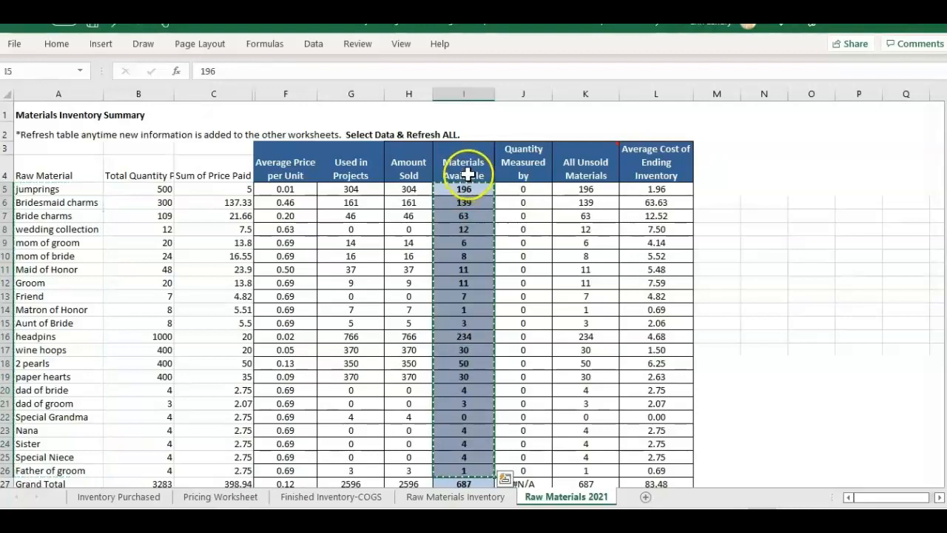
pyautogui.click(468, 173)
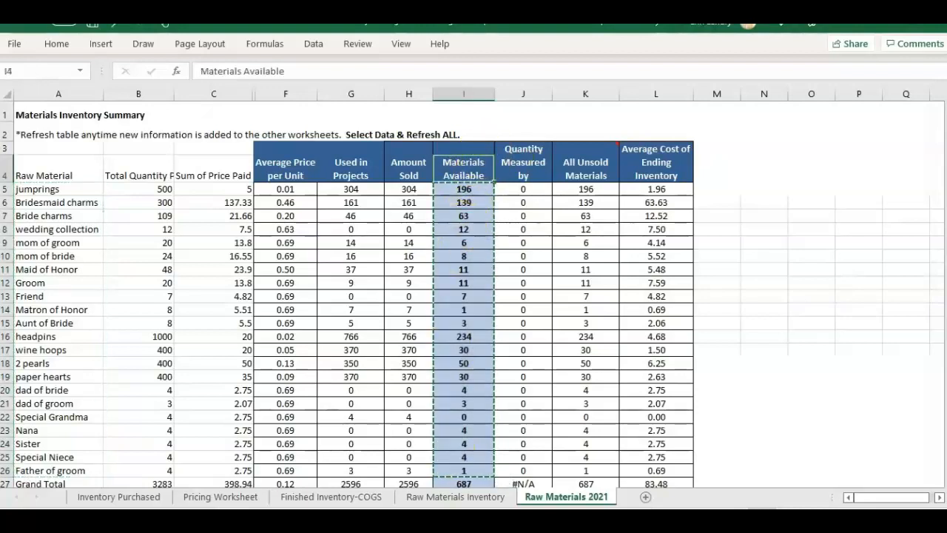
# - Paste the copied available quantities into the Quantity in Package column of the Inventory Purchased sheet, starting at cell H5
pyautogui.click(144, 499)
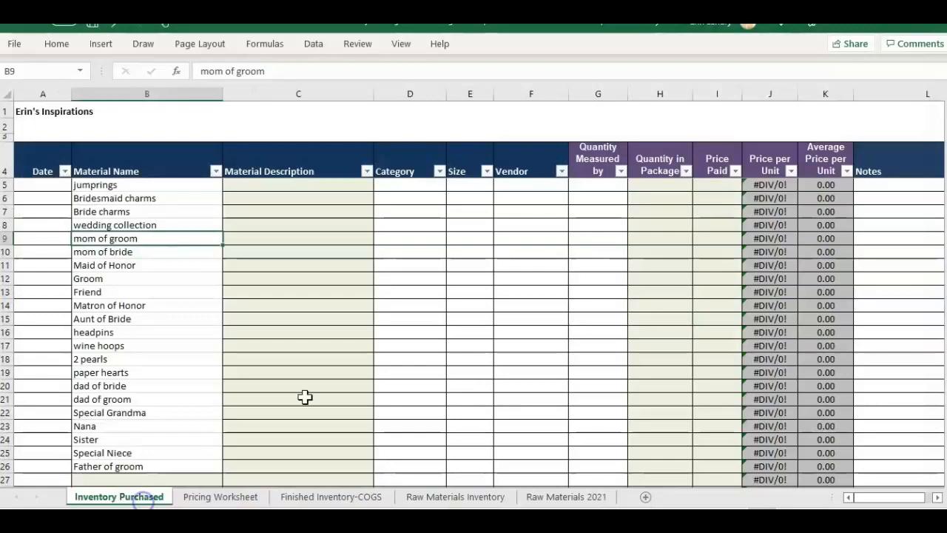
pyautogui.click(664, 147)
pyautogui.press('Down')
pyautogui.click(659, 182)
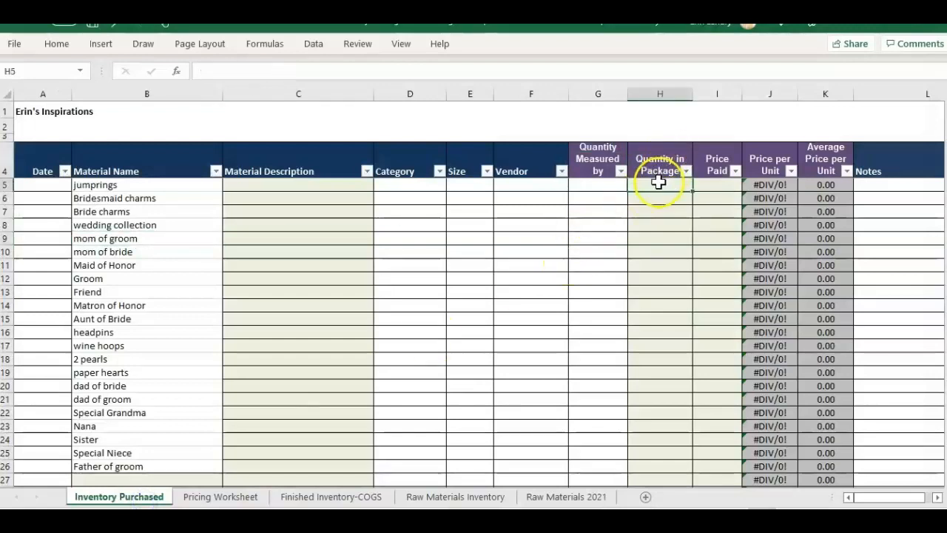
pyautogui.hotkey('ctrl', 'v')
pyautogui.click(710, 184)
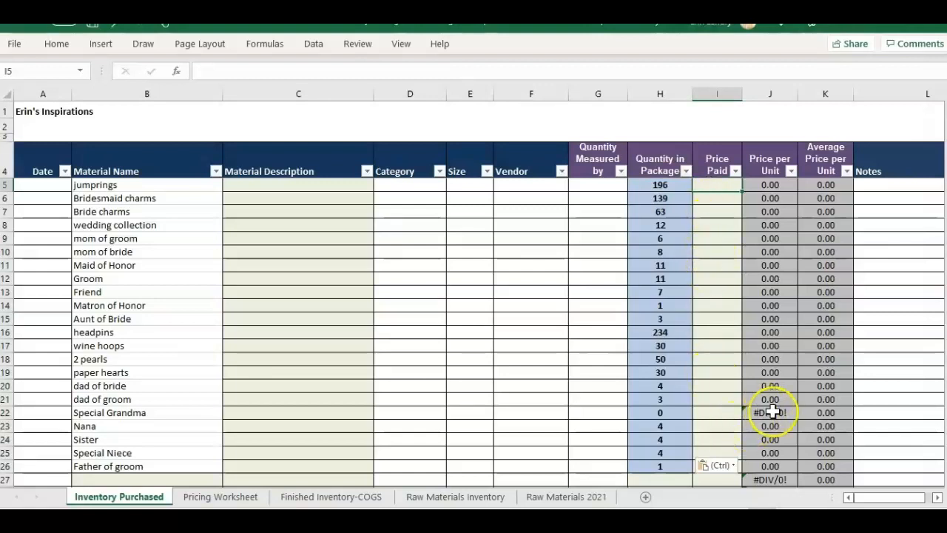
pyautogui.press('Up')
pyautogui.click(778, 176)
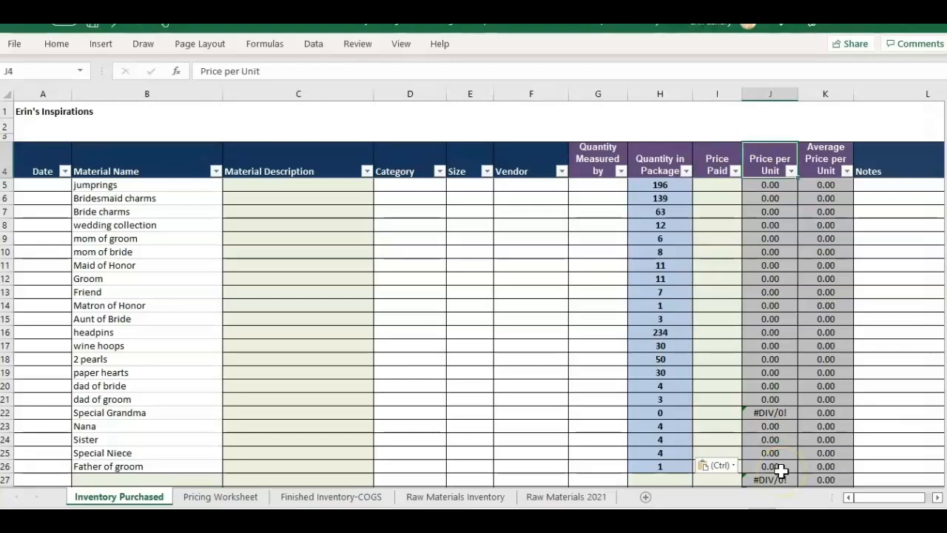
pyautogui.click(764, 185)
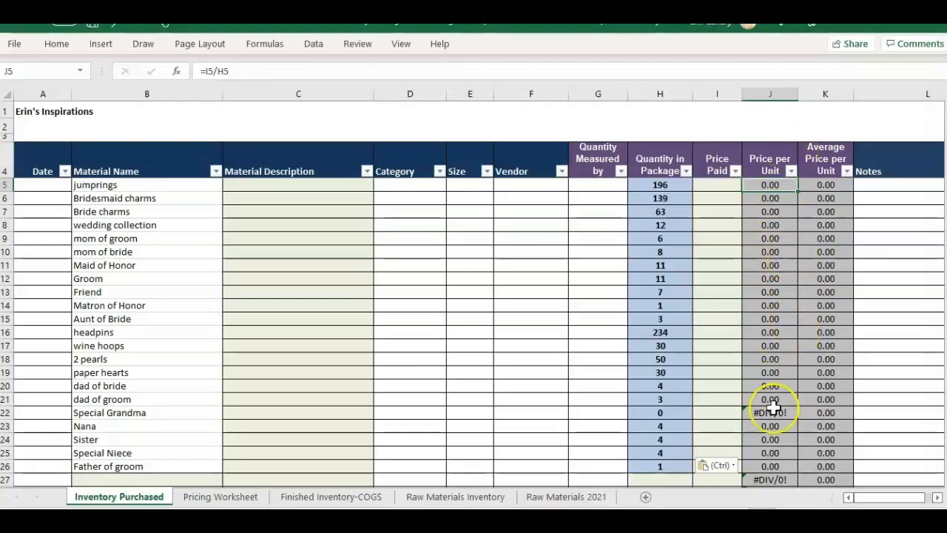
pyautogui.click(673, 187)
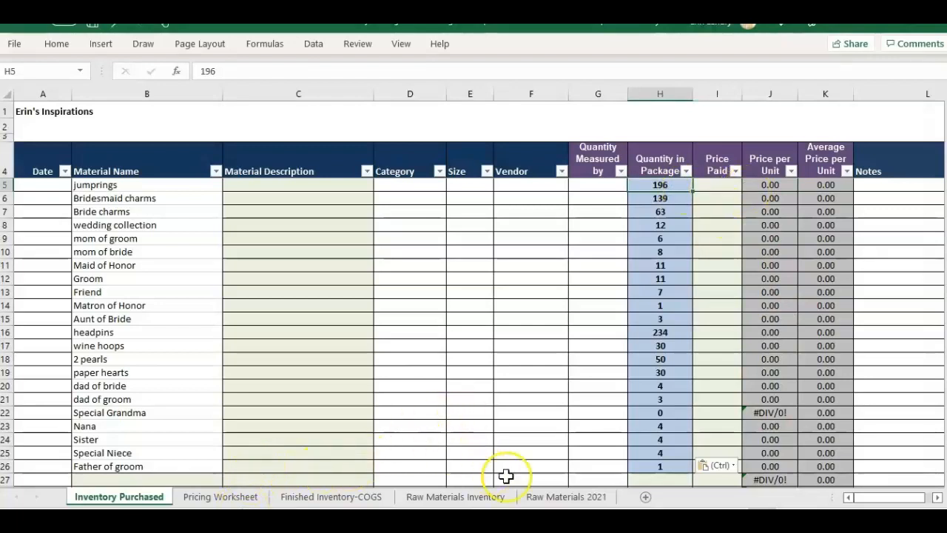
# - Copy the Average Price per Unit values in cells F5 to F27 of the Raw Materials 2021 sheet
pyautogui.click(591, 495)
pyautogui.click(305, 172)
pyautogui.click(449, 175)
pyautogui.click(420, 174)
pyautogui.click(289, 172)
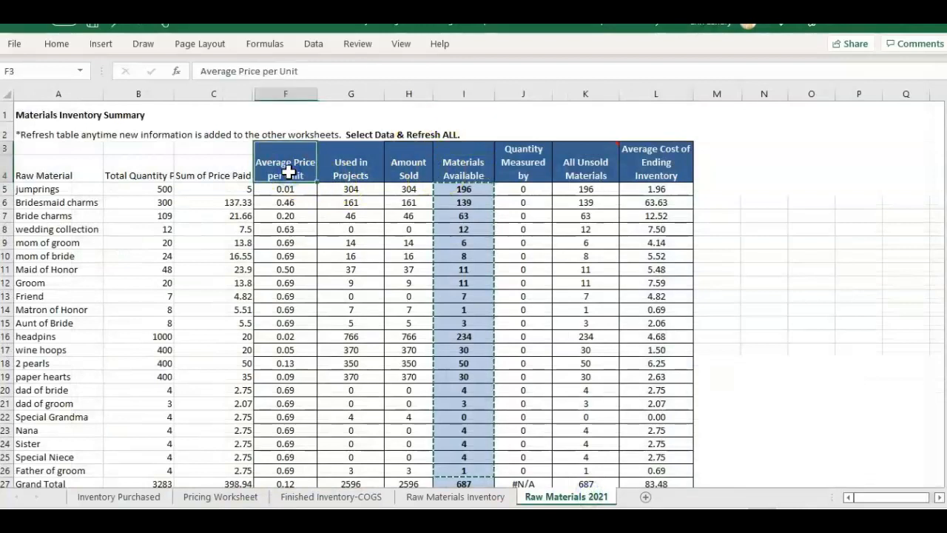
pyautogui.press('Down')
pyautogui.hotkey('shift', 'Down')
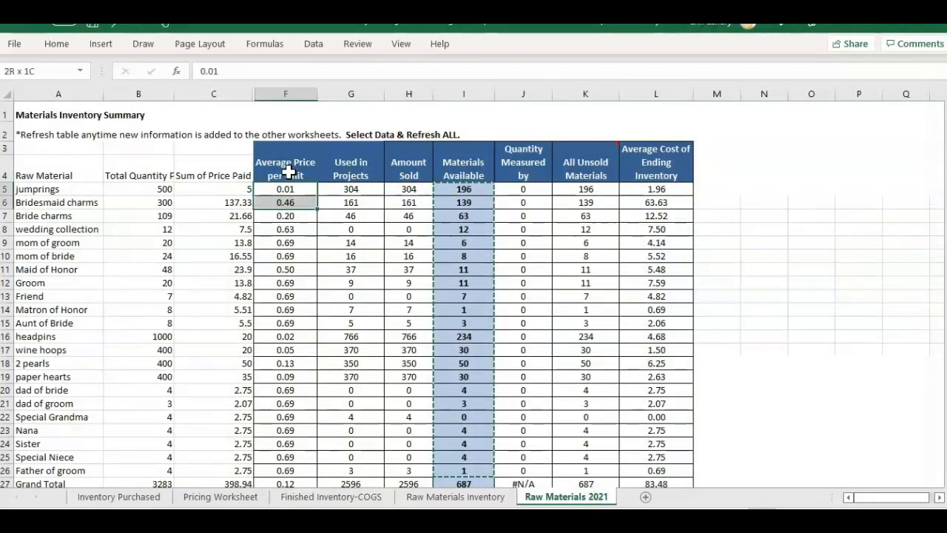
pyautogui.hotkey('shift', 'Down')
pyautogui.hotkey('shift', 'Down')
pyautogui.hotkey('shift', 'Down')
pyautogui.hotkey('shift', 'Down')
pyautogui.hotkey('shift', 'Down')
pyautogui.hotkey('shift', 'Down')
pyautogui.hotkey('shift', 'Down')
pyautogui.hotkey('shift', 'Down')
pyautogui.hotkey('shift', 'Down')
pyautogui.hotkey('shift', 'Down')
pyautogui.hotkey('shift', 'Down')
pyautogui.hotkey('shift', 'Down')
pyautogui.hotkey('shift', 'Down')
pyautogui.hotkey('shift', 'Down')
pyautogui.hotkey('shift', 'Down')
pyautogui.hotkey('shift', 'Down')
pyautogui.hotkey('shift', 'Down')
pyautogui.hotkey('shift', 'Down')
pyautogui.hotkey('shift', 'Down')
pyautogui.hotkey('shift', 'Down')
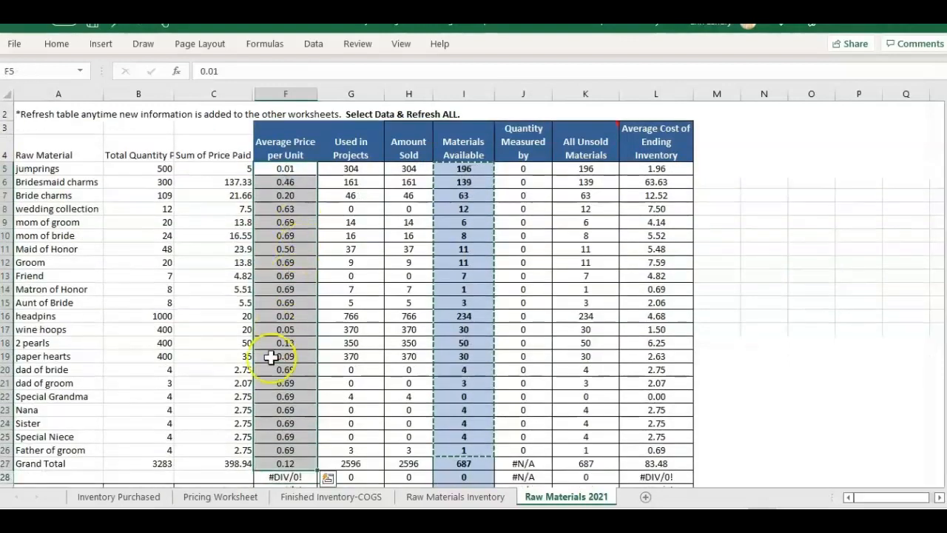
# - Paste the copied average prices into the Price per Unit column of the Inventory Purchased sheet, starting at cell J5
pyautogui.click(119, 497)
pyautogui.click(765, 158)
pyautogui.press('Left')
pyautogui.press('Down')
pyautogui.press('Right')
pyautogui.press('Up')
pyautogui.press('Down')
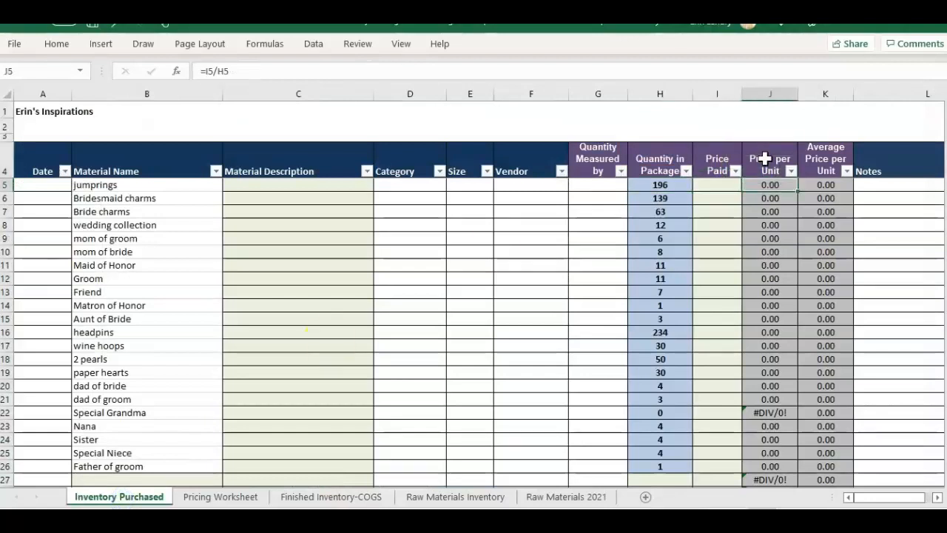
pyautogui.hotkey('ctrl', 'v')
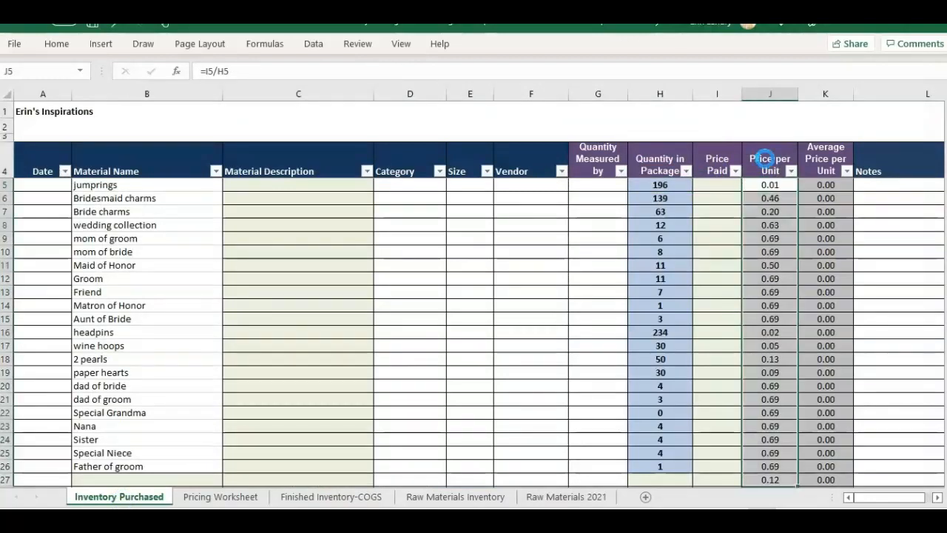
# - Clear the surplus Grand Total price from cell J27 and restore its Price per Unit formula by copying cell J28 into it
pyautogui.press('Down')
pyautogui.press('Down')
pyautogui.click(706, 460)
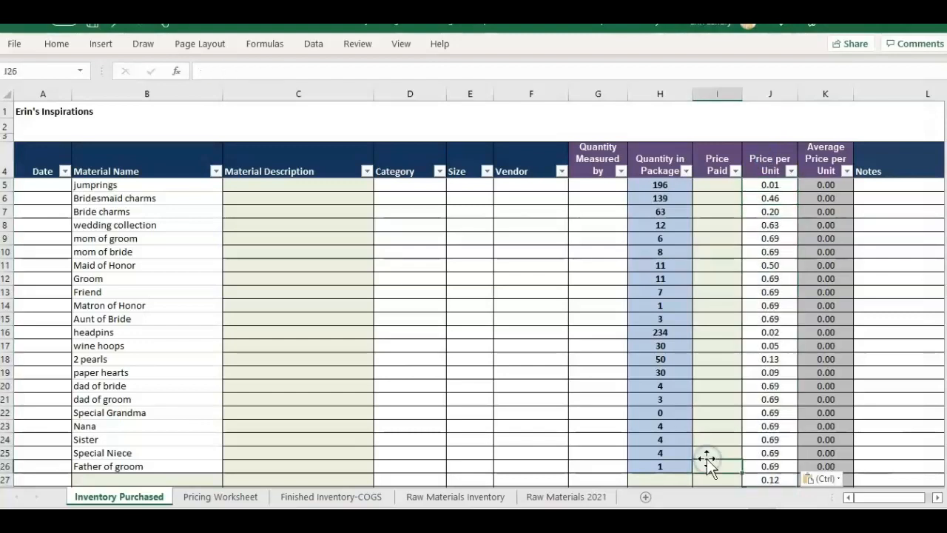
pyautogui.press('Down')
pyautogui.press('Down')
pyautogui.press('Down')
pyautogui.press('Up')
pyautogui.press('Up')
pyautogui.press('Right')
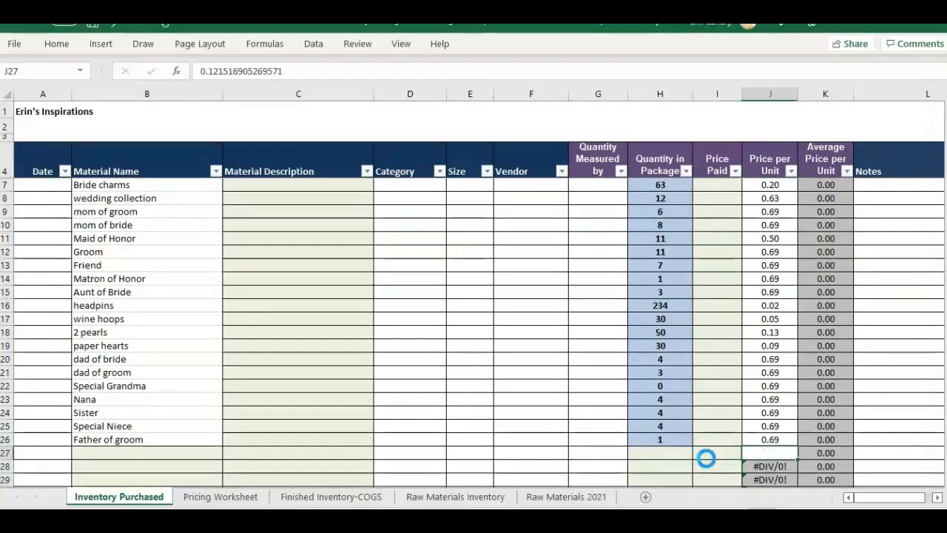
pyautogui.press('Delete')
pyautogui.press('Down')
pyautogui.hotkey('ctrl', 'c')
pyautogui.press('Up')
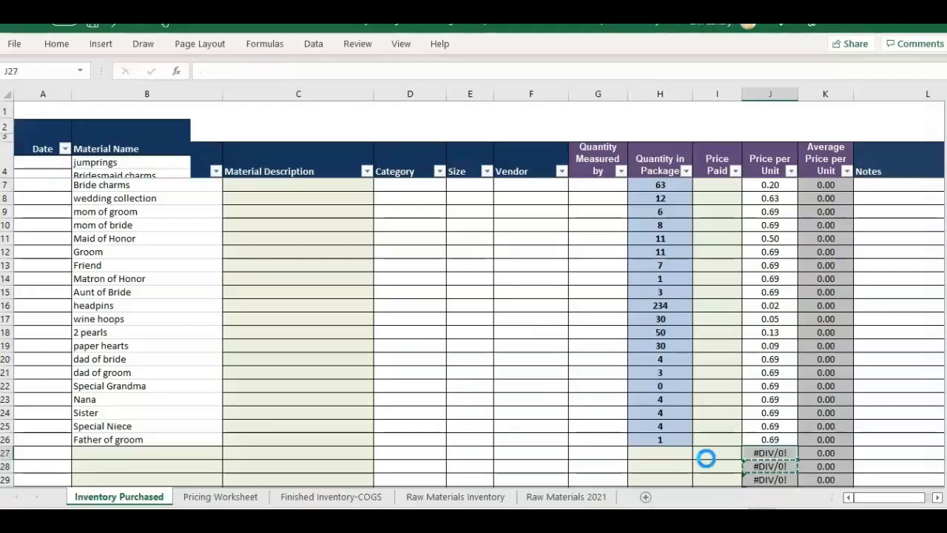
pyautogui.hotkey('ctrl', 'v')
# - Enter a test quantity of 200 in H27 and a test price paid of 25 in I27, and clear both cells
pyautogui.press('Left')
pyautogui.click(682, 448)
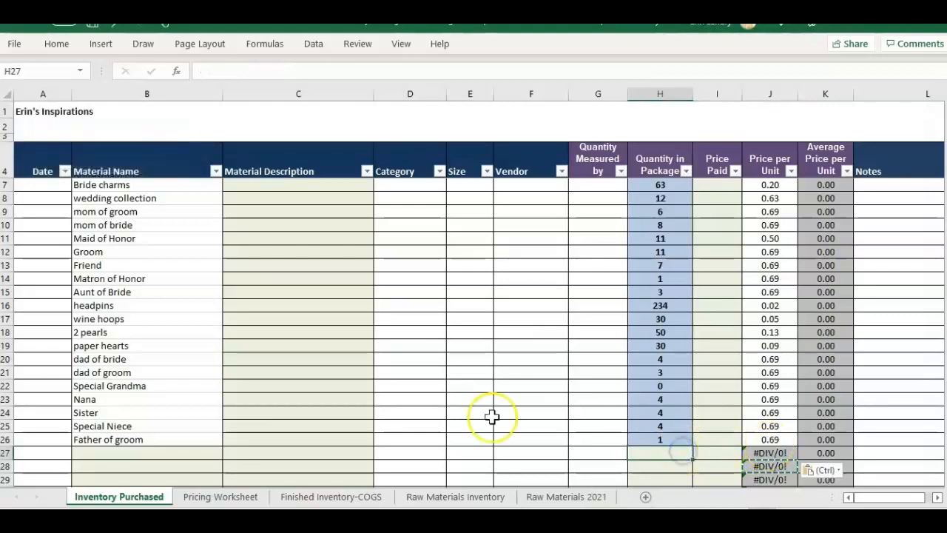
pyautogui.click(723, 453)
pyautogui.click(762, 452)
pyautogui.click(674, 450)
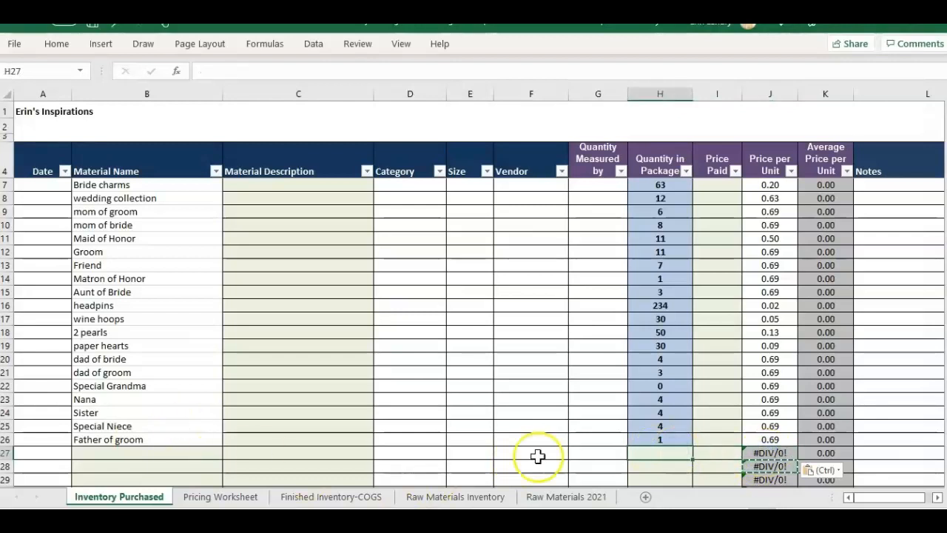
pyautogui.click(708, 454)
pyautogui.click(679, 449)
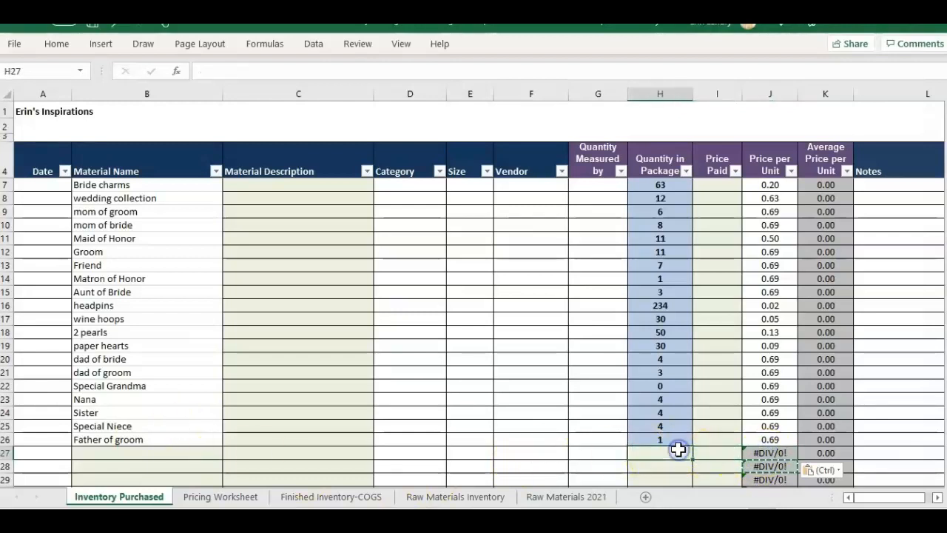
pyautogui.write('200')
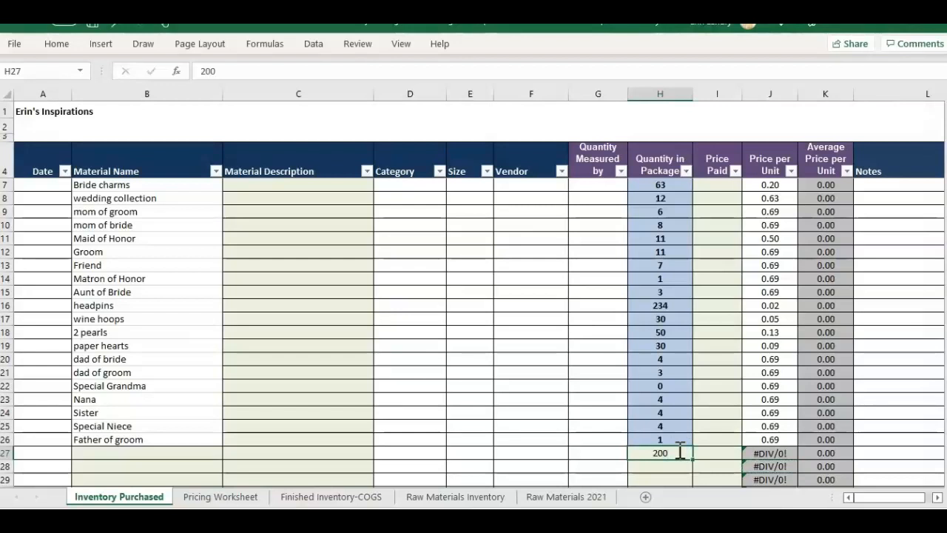
pyautogui.press('Return')
pyautogui.press('Right')
pyautogui.write('25')
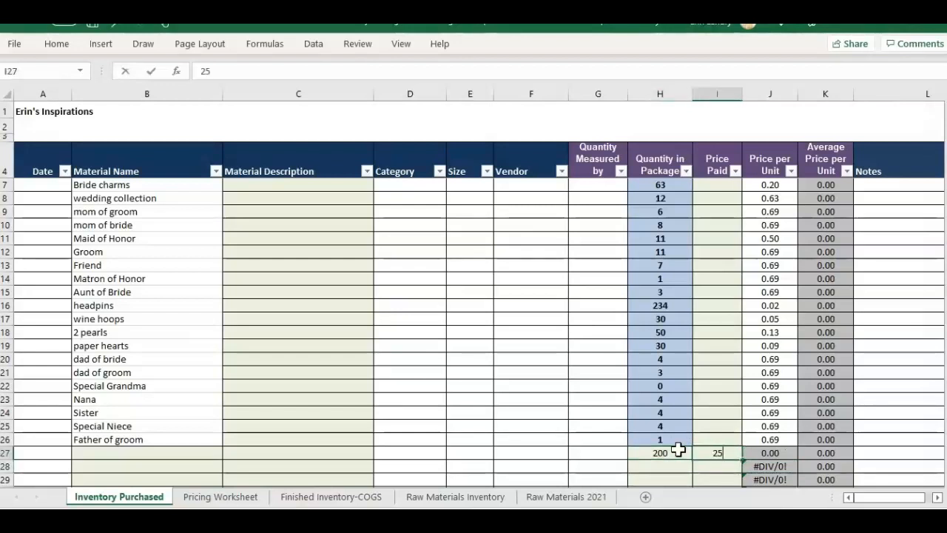
pyautogui.press('Return')
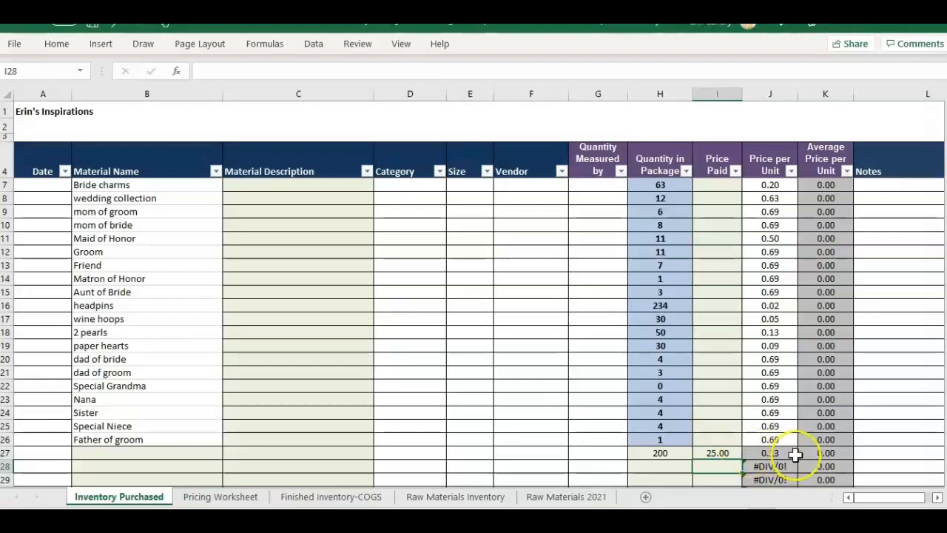
pyautogui.moveTo(662, 454); pyautogui.dragTo(699, 452)
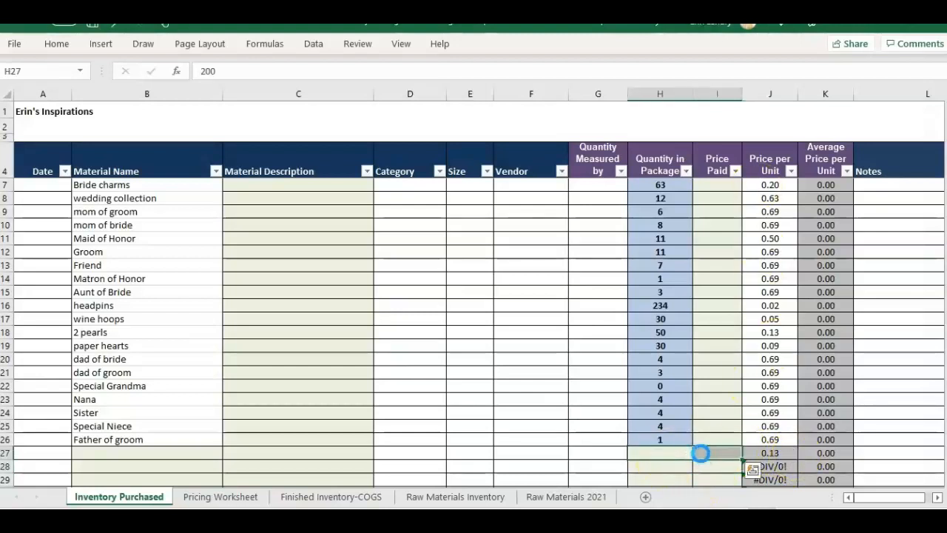
pyautogui.press('Delete')
# - Calculate Price Paid in cell I5 with the formula =H5*J5 and fill it down to I26
pyautogui.press('Up')
pyautogui.press('Up')
pyautogui.press('Up')
pyautogui.hotkey('ctrl', 'Up')
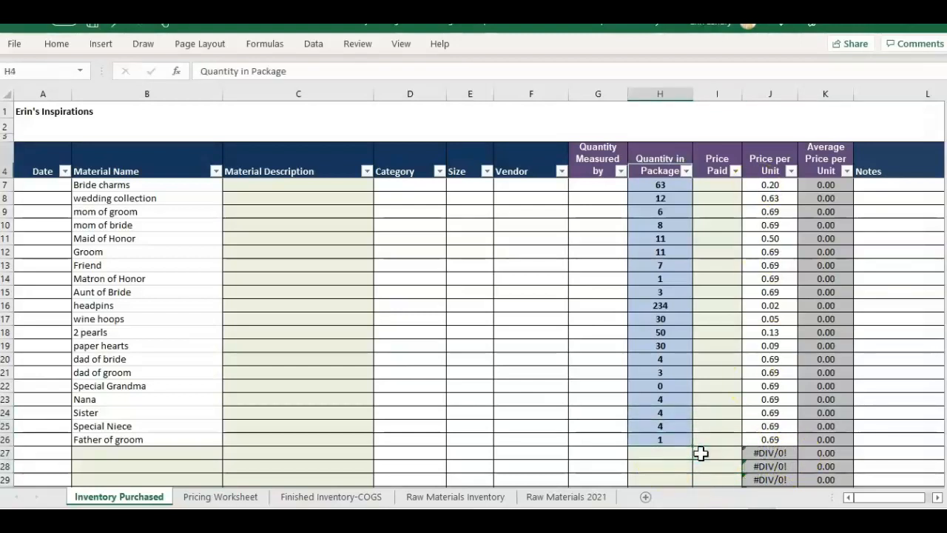
pyautogui.press('Right')
pyautogui.press('Down')
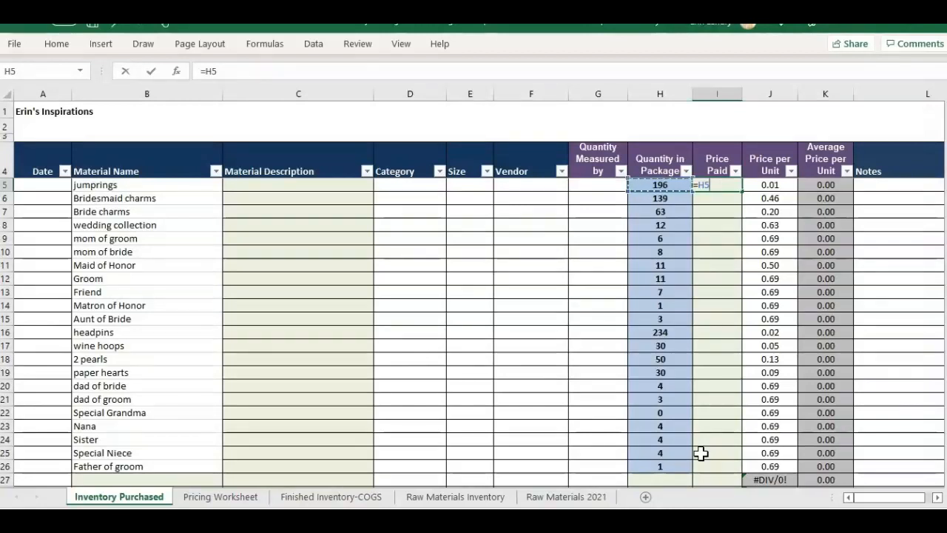
pyautogui.press('BackSpace')
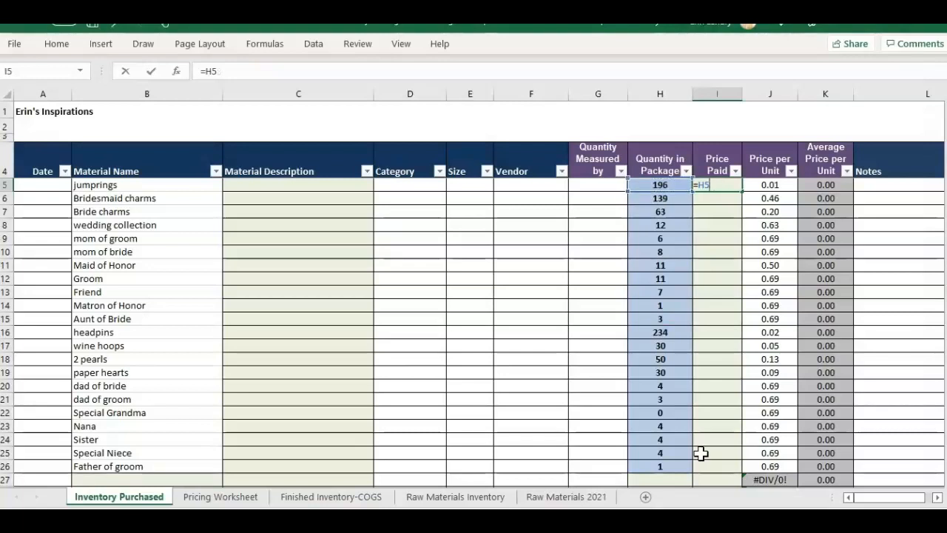
pyautogui.write('*')
pyautogui.click(786, 184)
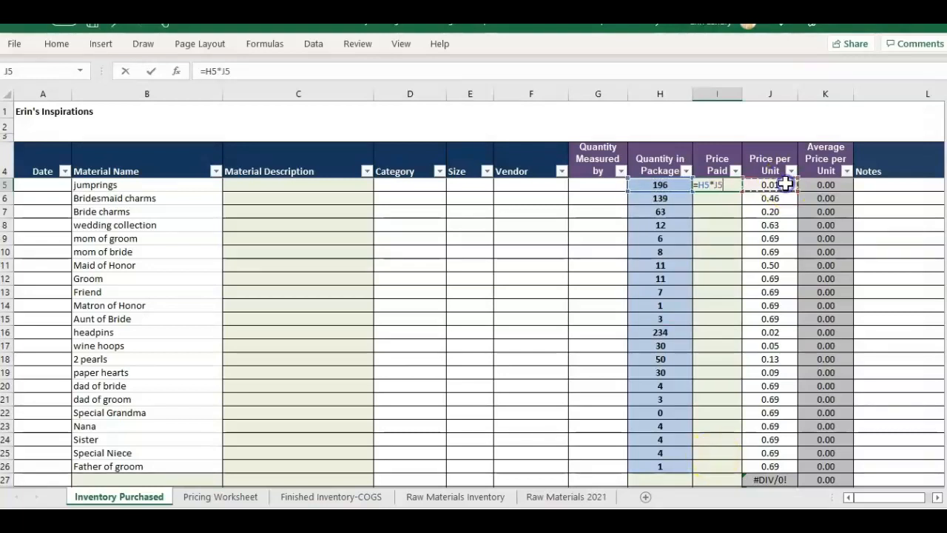
pyautogui.press('Return')
pyautogui.click(731, 184)
pyautogui.moveTo(744, 191); pyautogui.dragTo(745, 475)
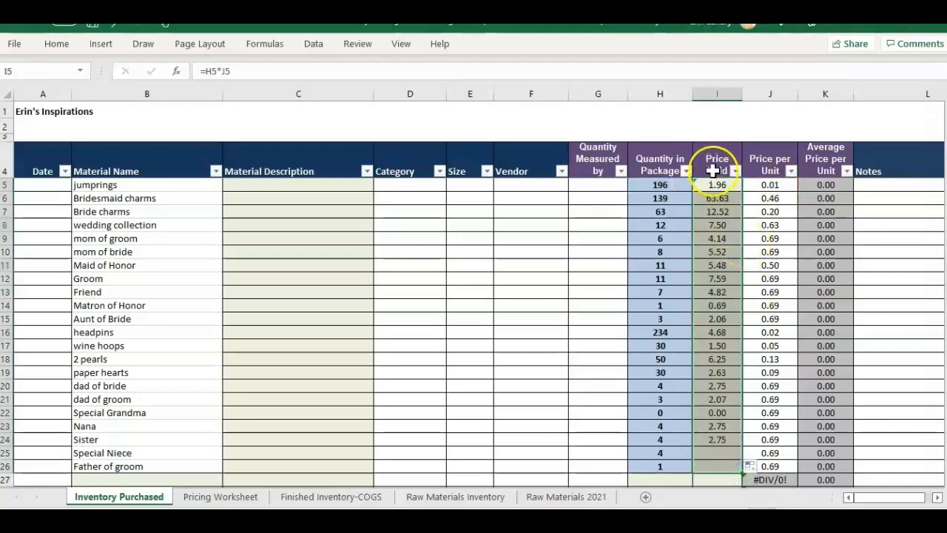
# - Compare the Price per Unit column with the Average Price per Unit and Materials Available columns of the Raw Materials 2021 sheet
pyautogui.click(768, 186)
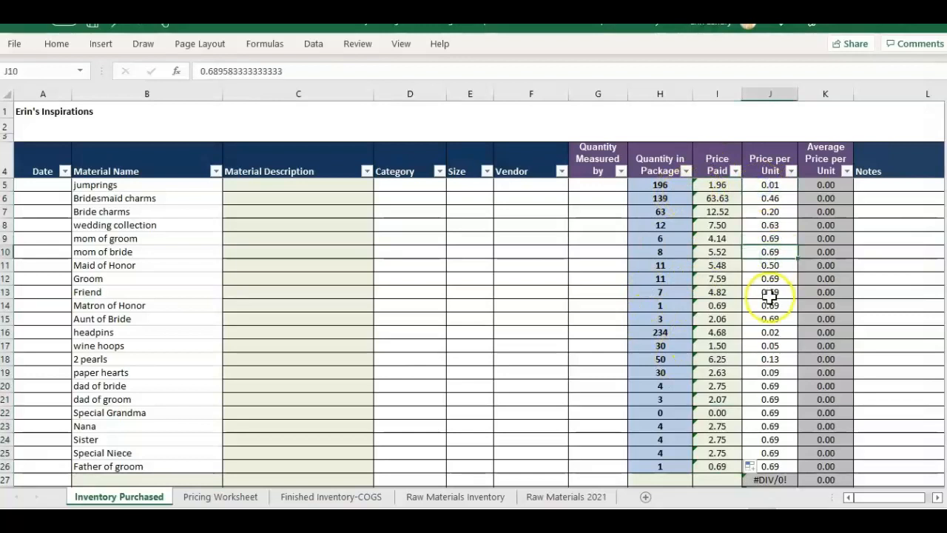
pyautogui.click(768, 156)
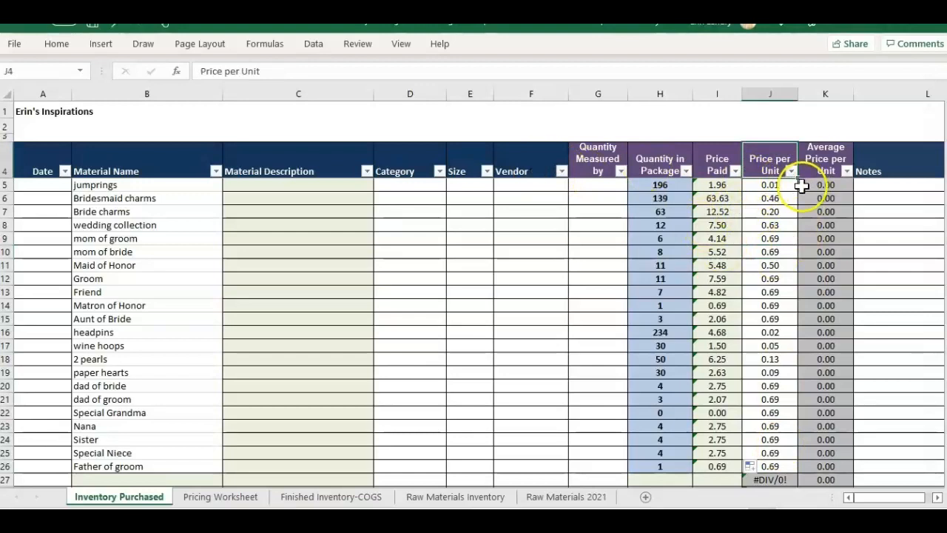
pyautogui.click(544, 497)
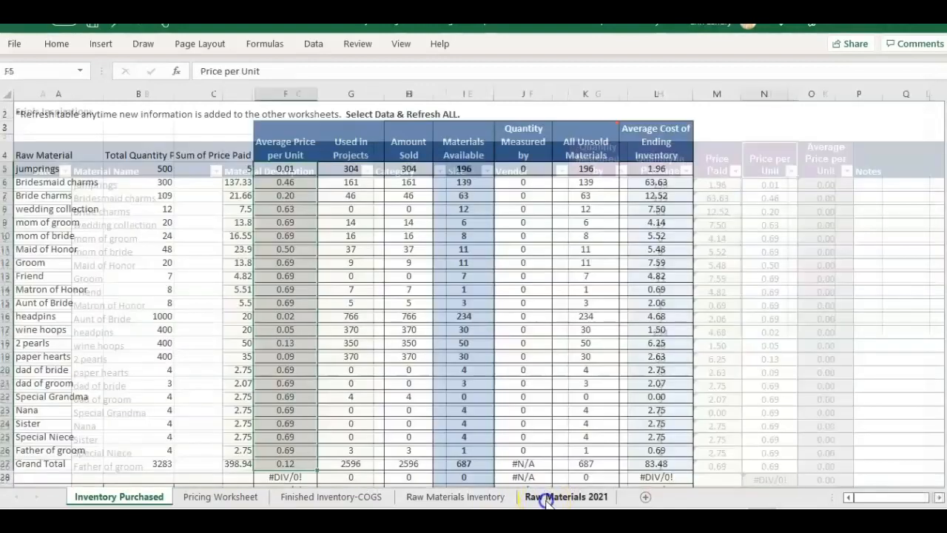
pyautogui.click(311, 238)
pyautogui.click(296, 154)
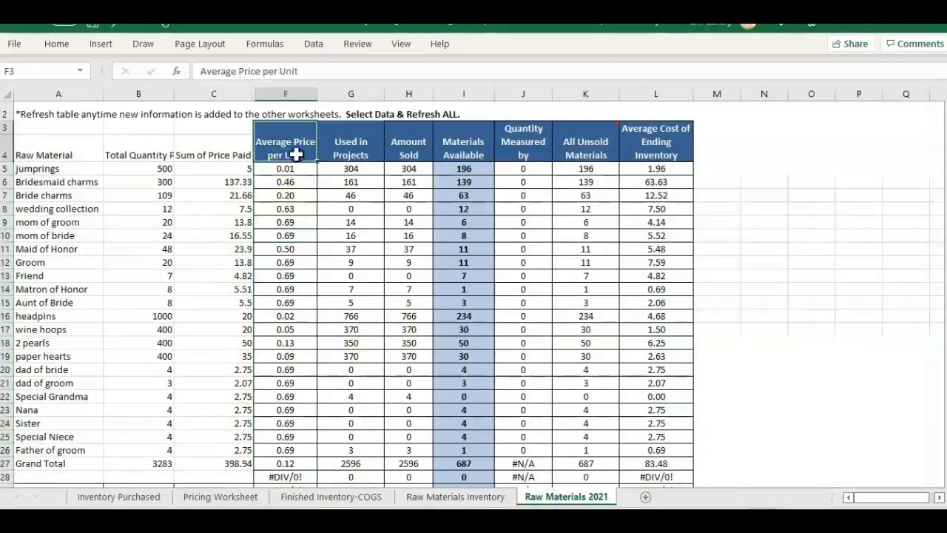
pyautogui.click(488, 155)
pyautogui.click(499, 155)
pyautogui.click(469, 154)
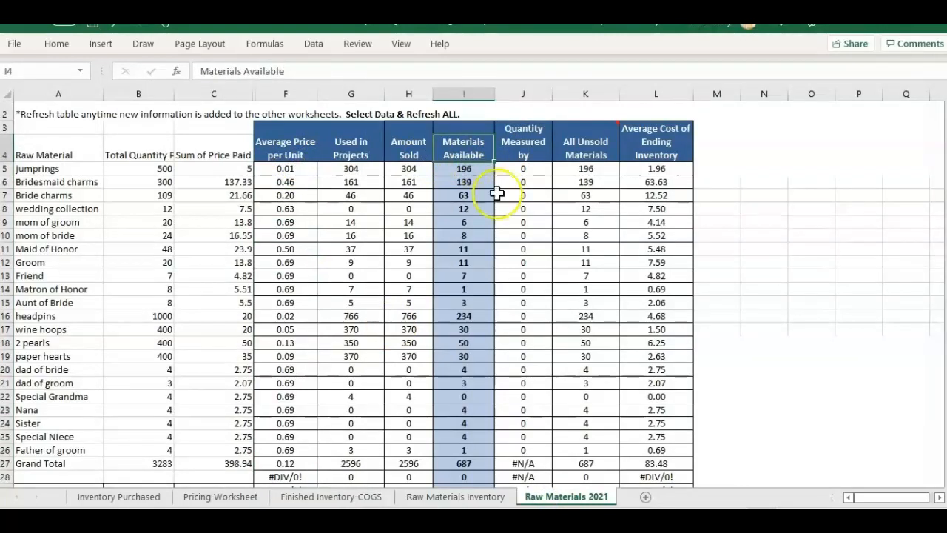
# - Refresh all data on the Raw Materials Inventory sheet to load the carried-over starting materials
pyautogui.click(164, 497)
pyautogui.click(443, 497)
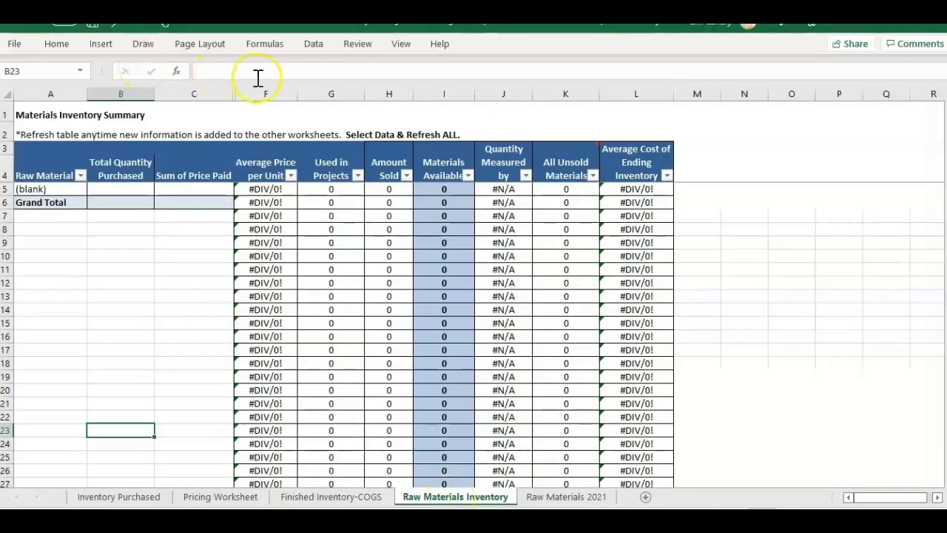
pyautogui.click(313, 45)
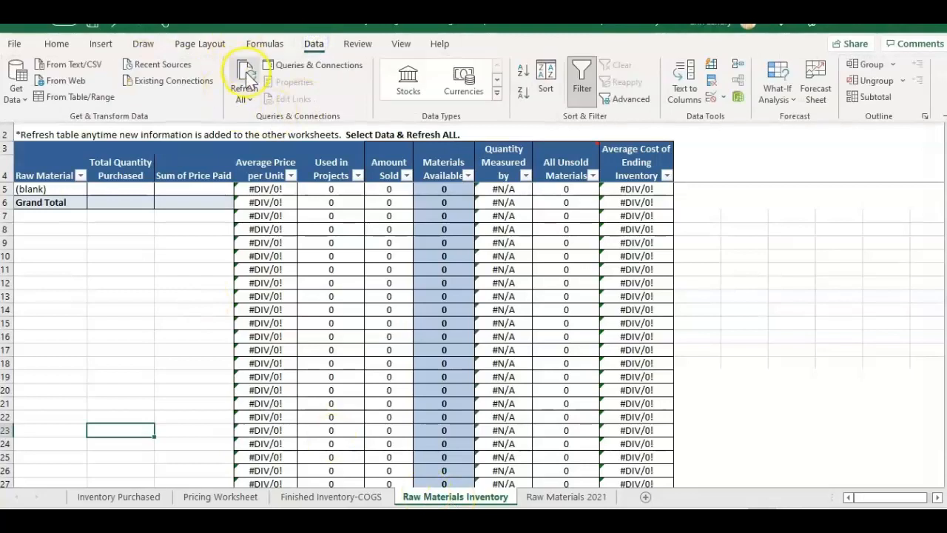
pyautogui.click(240, 74)
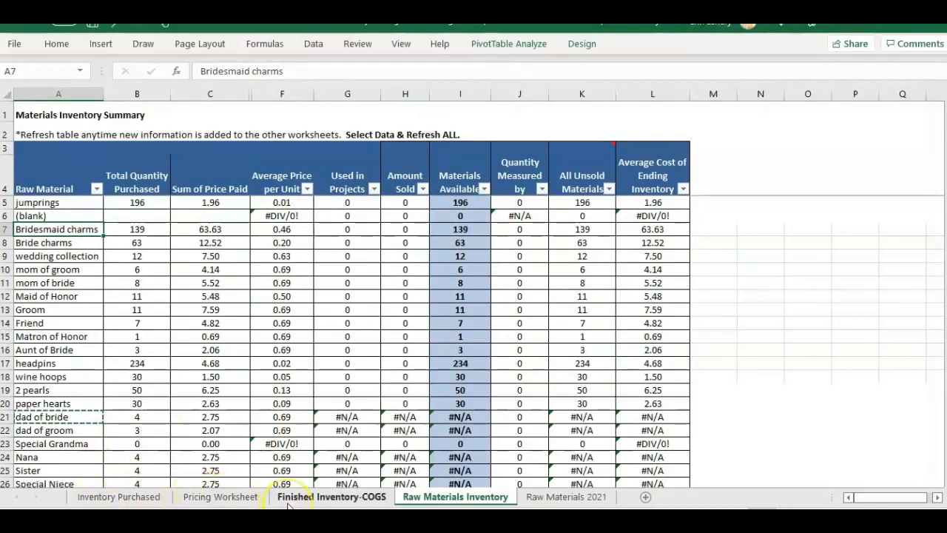
# - Look over the carried-over materials on the Inventory Purchased sheet and the blank rows below Father of groom
pyautogui.click(331, 496)
pyautogui.click(118, 497)
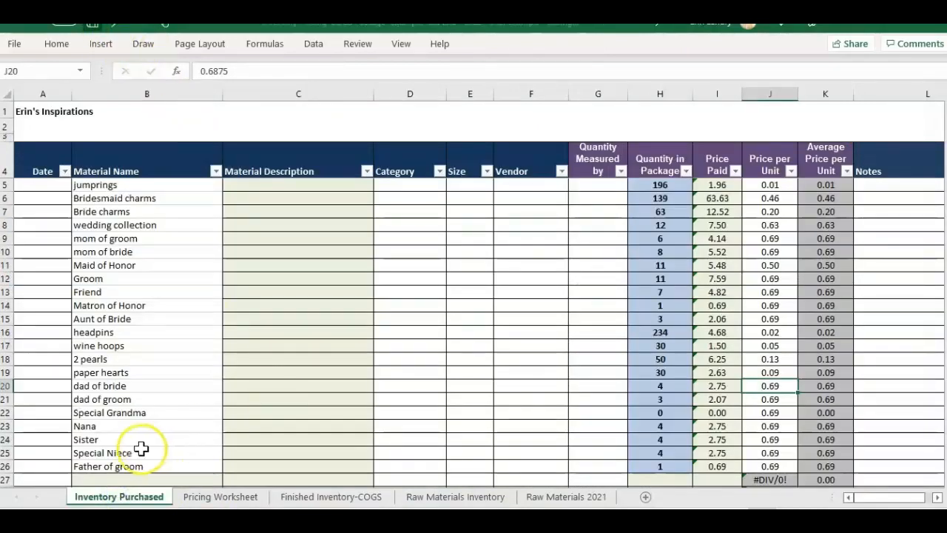
pyautogui.click(91, 451)
pyautogui.press('Down')
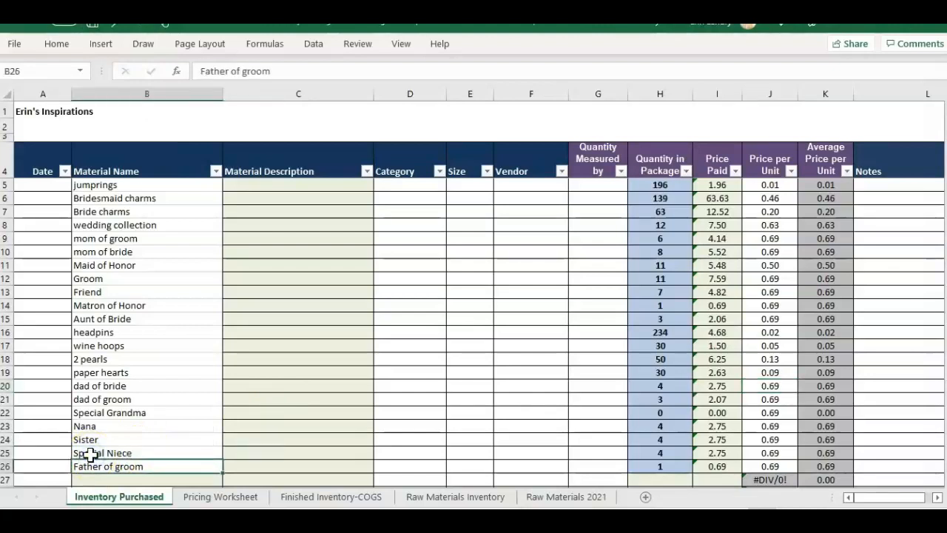
pyautogui.press('Down')
pyautogui.press('Down')
pyautogui.press('Down')
pyautogui.press('Down')
pyautogui.press('Down')
pyautogui.press('Down')
pyautogui.press('Down')
pyautogui.press('Down')
pyautogui.press('Down')
pyautogui.press('Down')
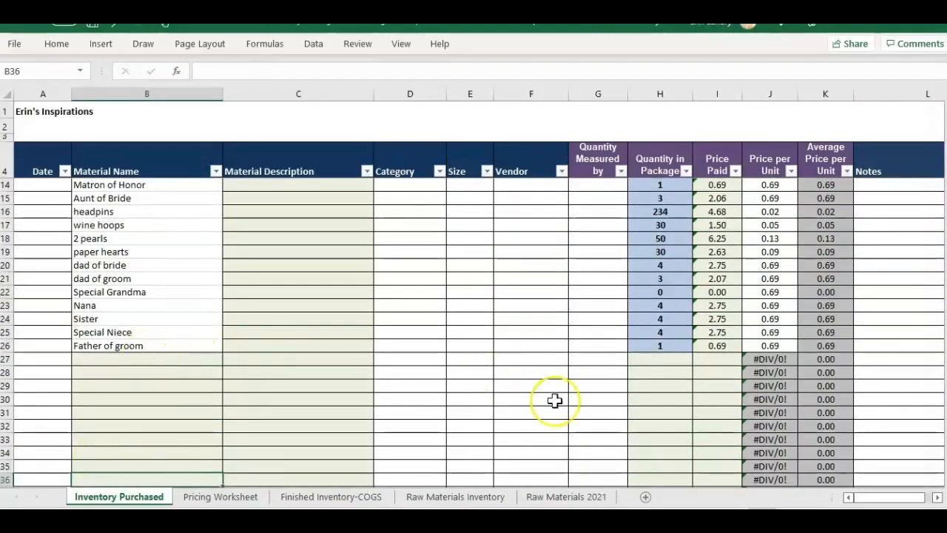
# - Examine the item names, individual costs and # Items Made column on the Finished Inventory-COGS sheet
pyautogui.click(331, 497)
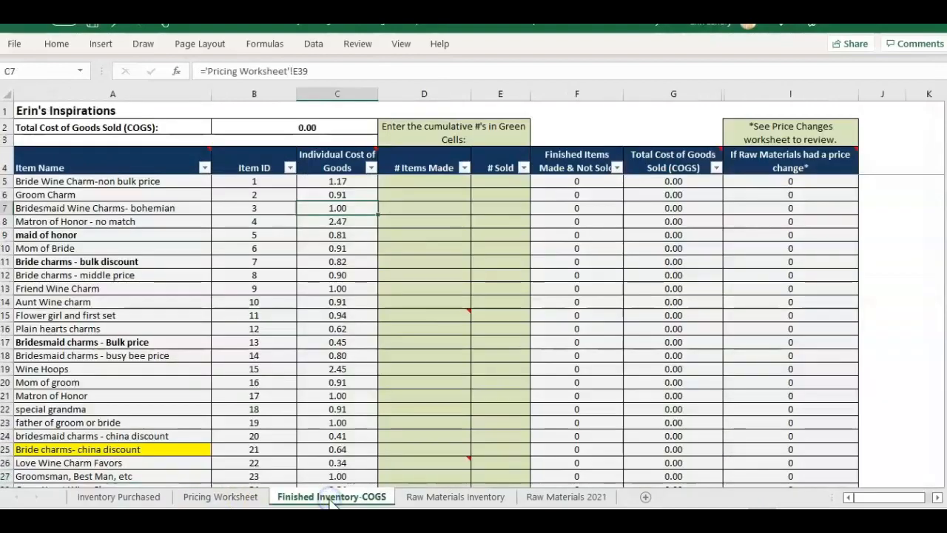
pyautogui.click(451, 181)
pyautogui.press('Down')
pyautogui.press('Down')
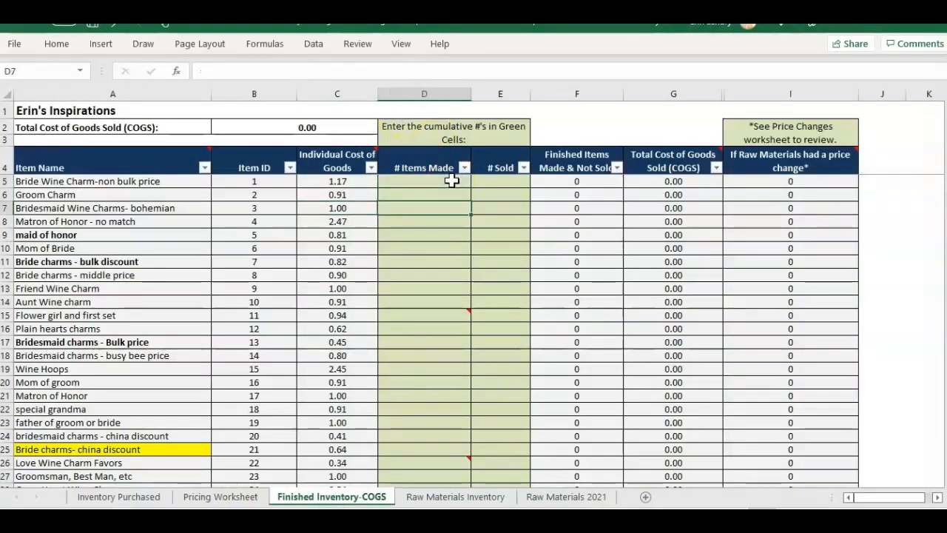
pyautogui.press('Left')
pyautogui.press('Left')
pyautogui.press('Left')
pyautogui.press('Up')
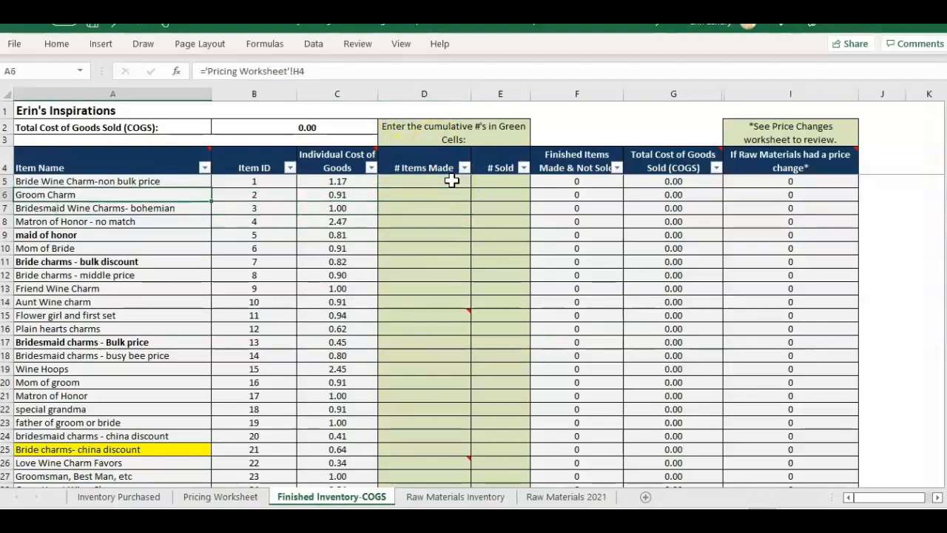
pyautogui.press('Right')
pyautogui.press('Right')
# - Enter 10 items made and 10 sold for Bride Wine Charm-non bulk price
pyautogui.click(451, 181)
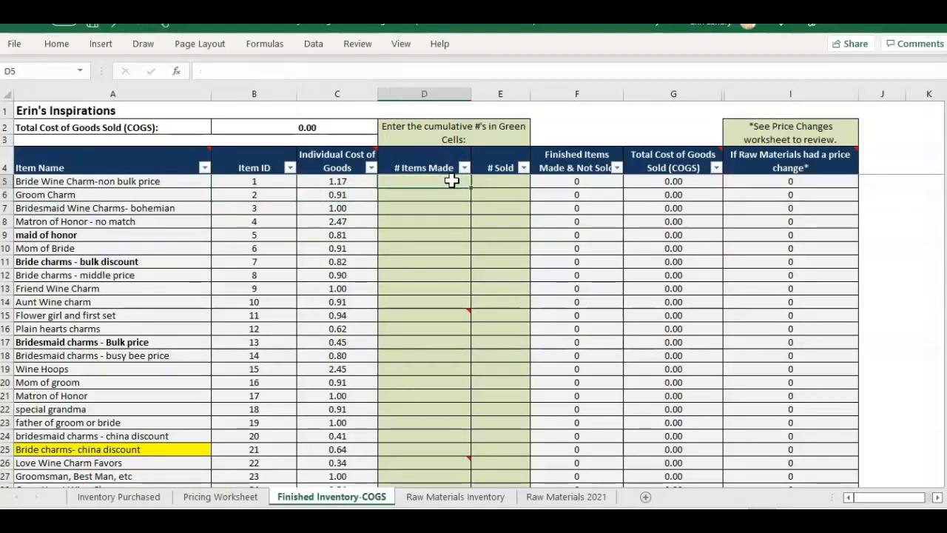
pyautogui.write('10')
pyautogui.press('Tab')
pyautogui.write('10')
pyautogui.press('Return')
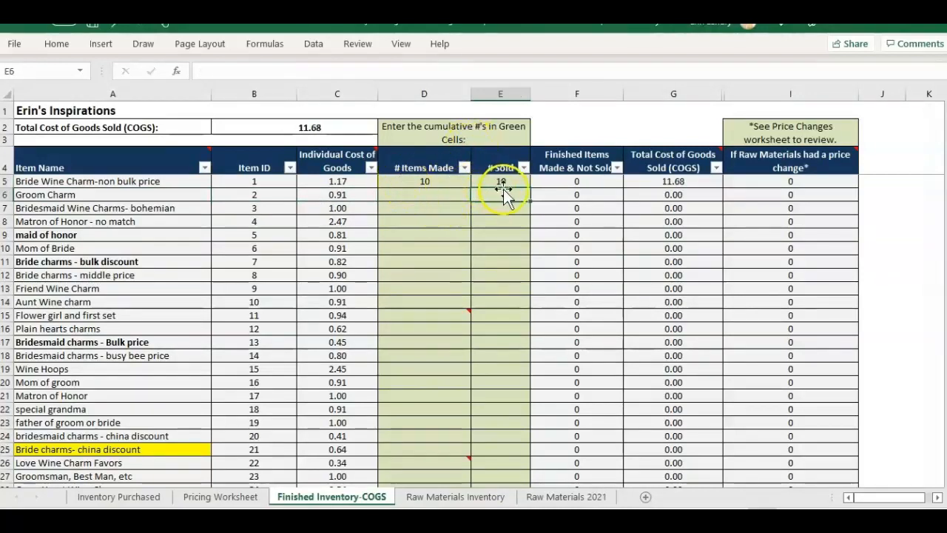
# - Refresh all data on the Raw Materials Inventory sheet to include the items made and sold
pyautogui.click(456, 496)
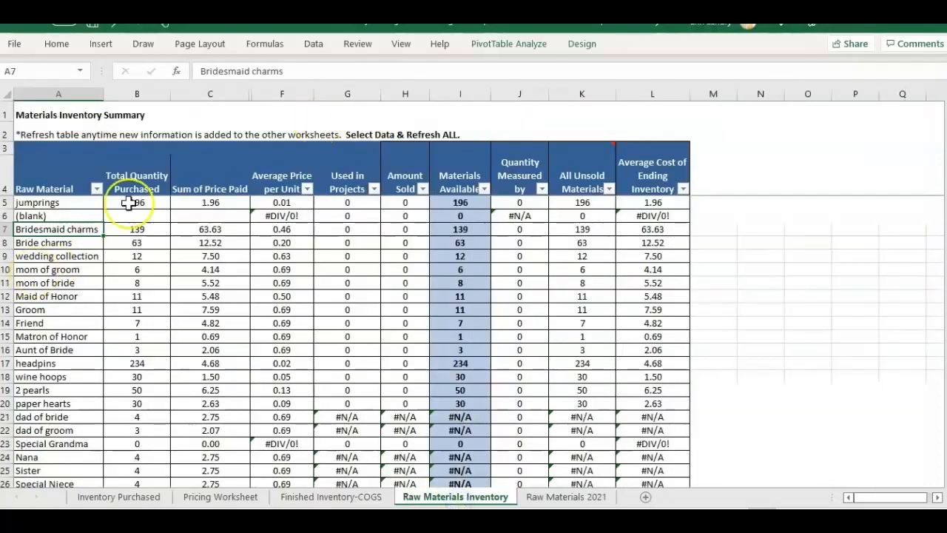
pyautogui.click(314, 46)
pyautogui.click(244, 73)
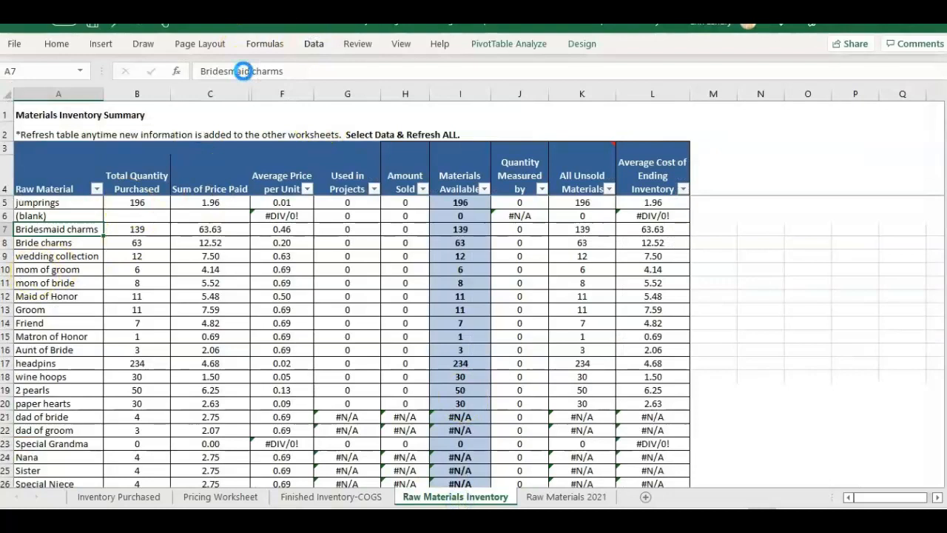
# - Check the Bride charms row for the amounts used in projects, sold and still available
pyautogui.click(89, 228)
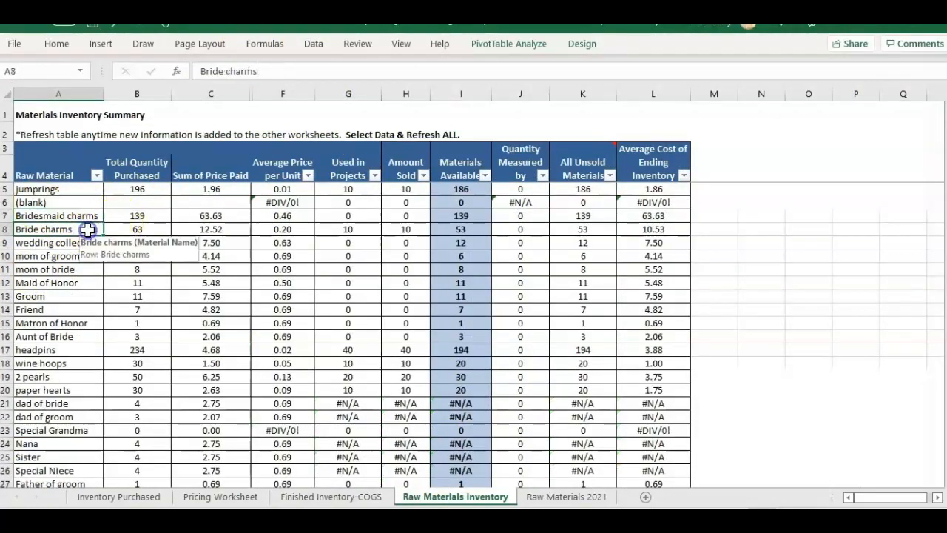
pyautogui.press('Right')
pyautogui.press('Right')
pyautogui.press('Right')
pyautogui.press('Right')
pyautogui.press('Right')
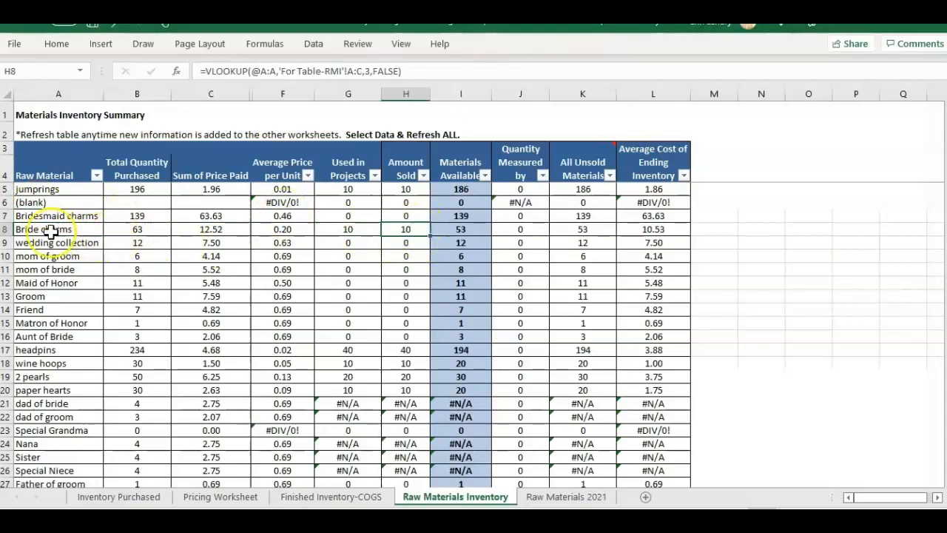
pyautogui.click(7, 231)
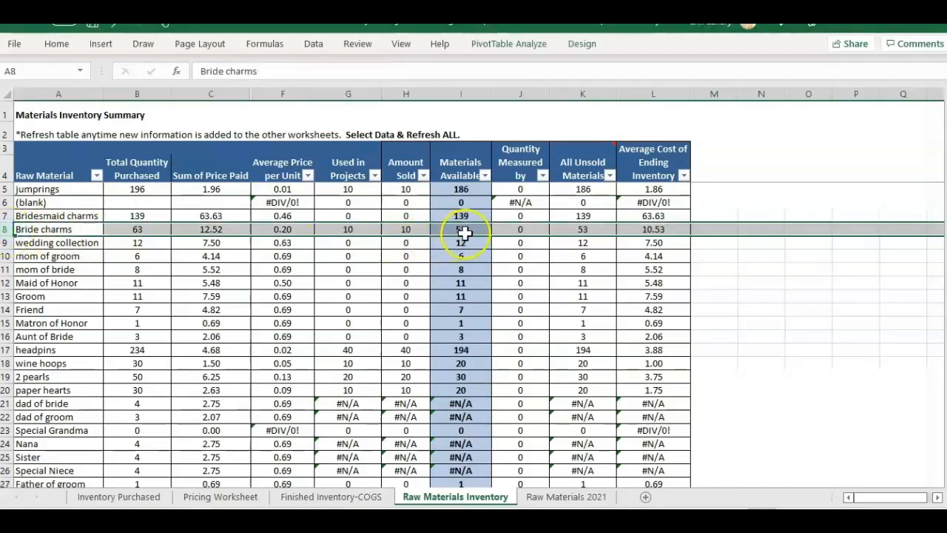
pyautogui.click(464, 231)
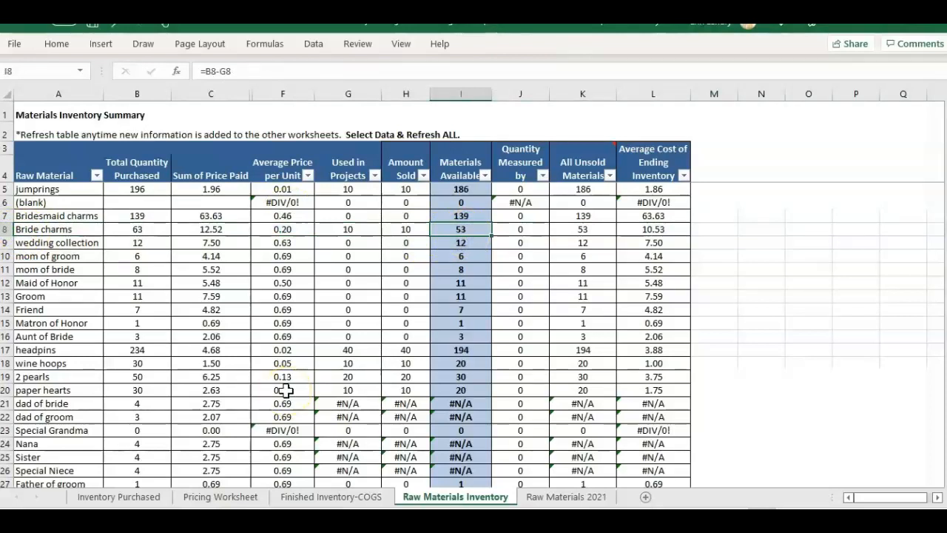
# - Examine the item blocks on the Pricing Worksheet, from Bride Wine Charm-non bulk price through to blank items 39 and 40
pyautogui.click(248, 497)
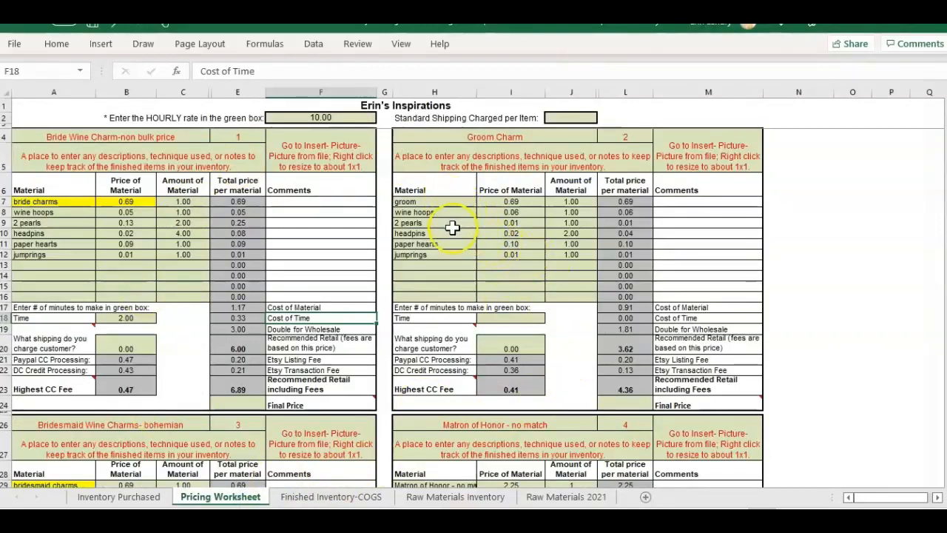
pyautogui.moveTo(946, 111); pyautogui.dragTo(946, 258)
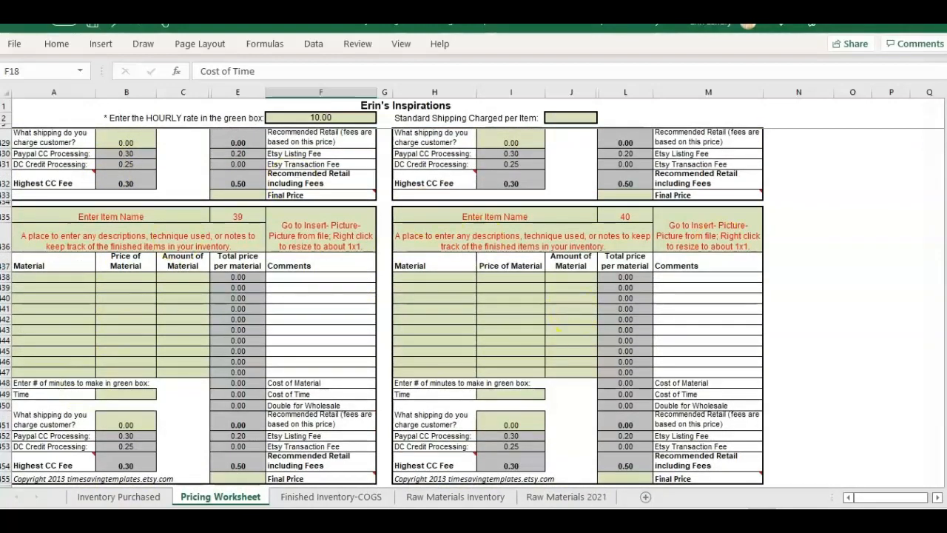
pyautogui.moveTo(937, 119); pyautogui.dragTo(938, 122)
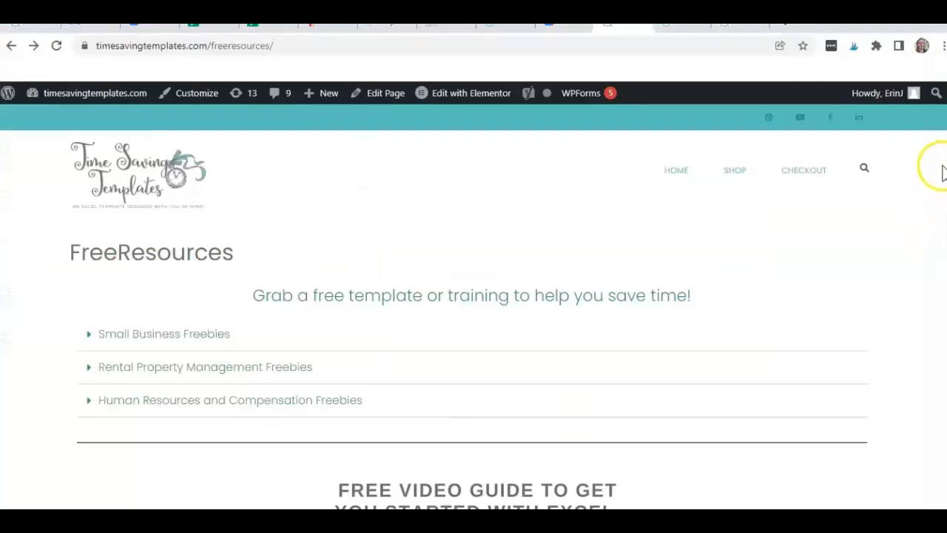
# - View the FreeResources page on the Time Saving Templates website in the browser and show the shop's Handmade Templates by Category options
pyautogui.scroll(-1, 478, 382)
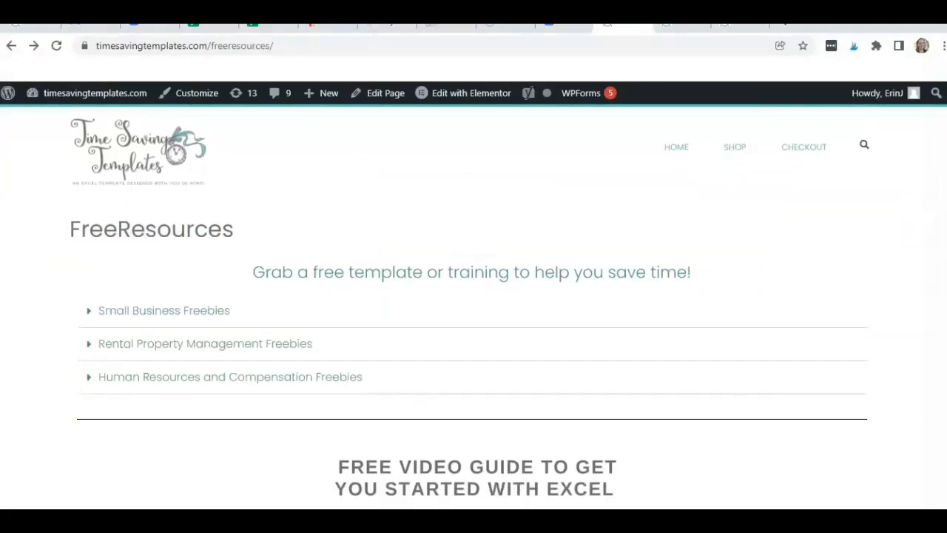
pyautogui.scroll(1, 479, 382)
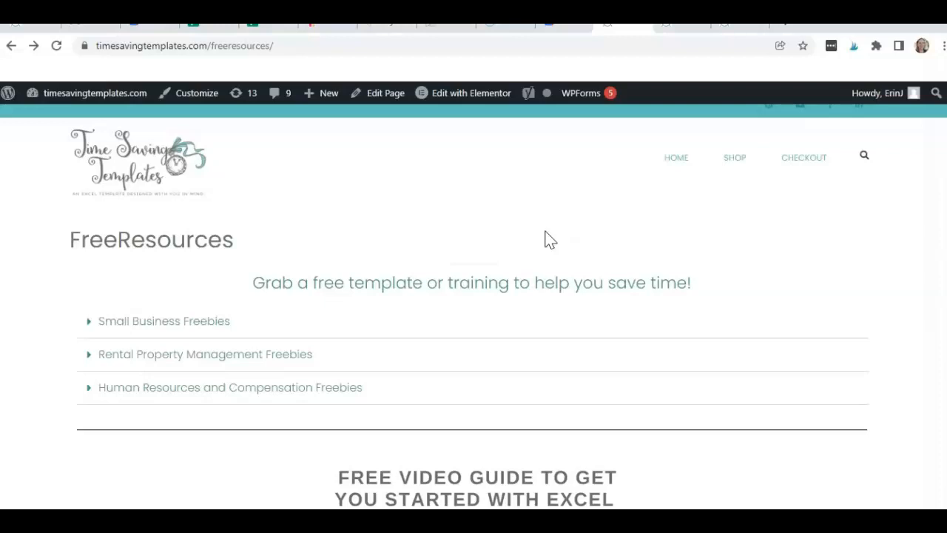
pyautogui.click(561, 227)
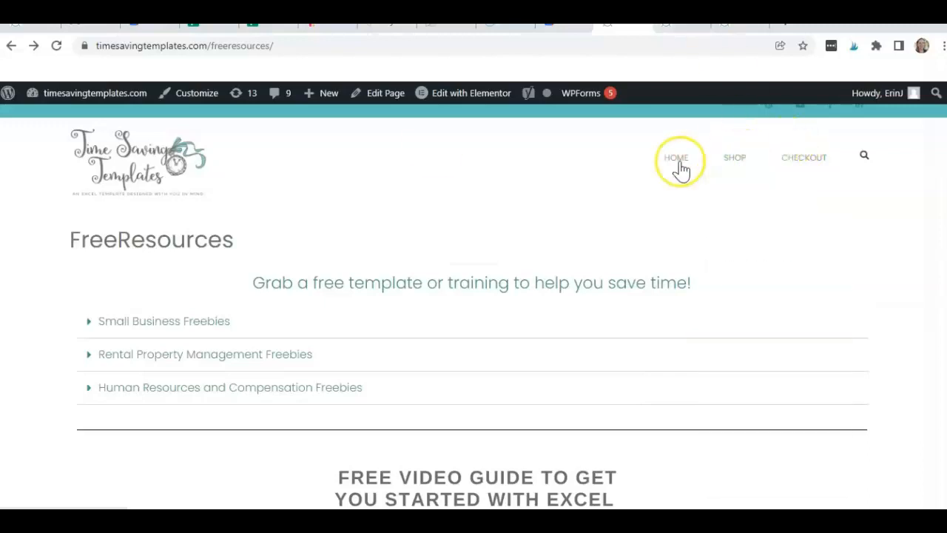
pyautogui.moveTo(729, 165)
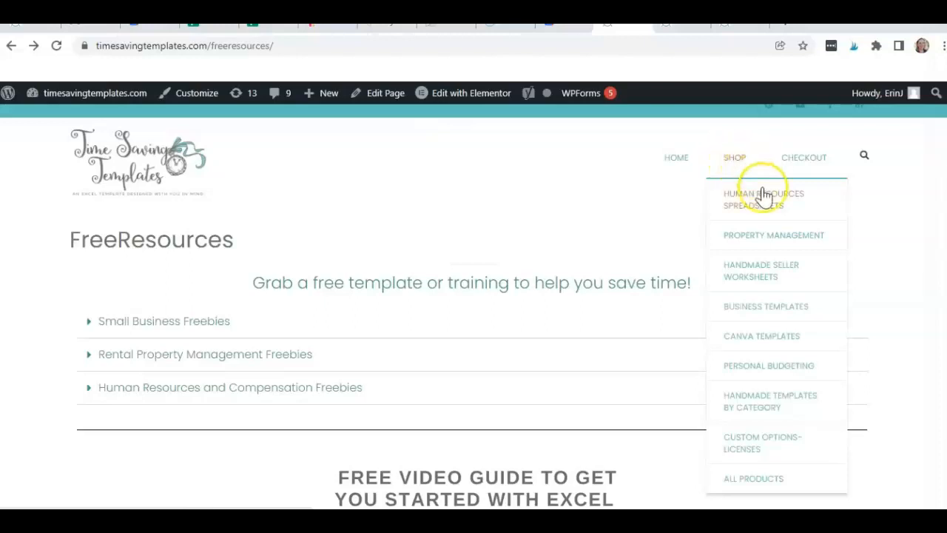
pyautogui.moveTo(782, 401)
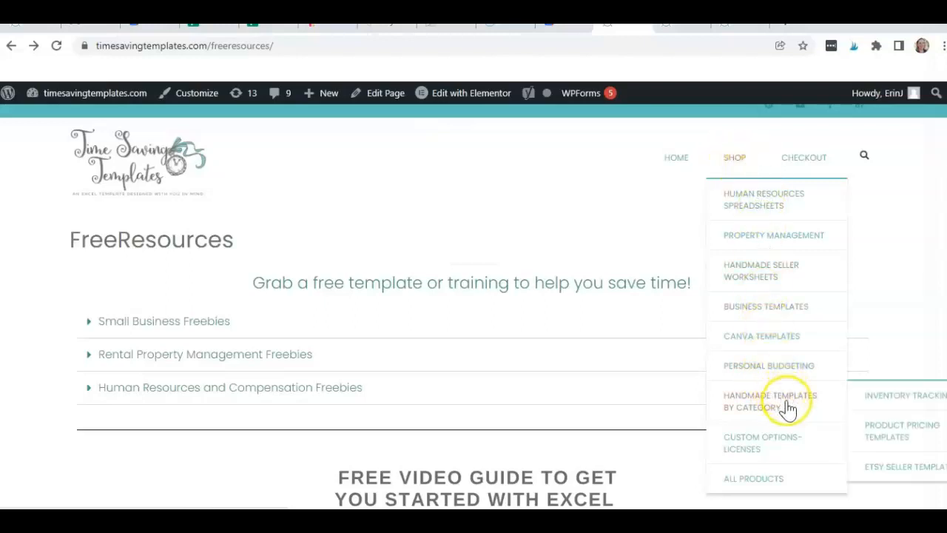